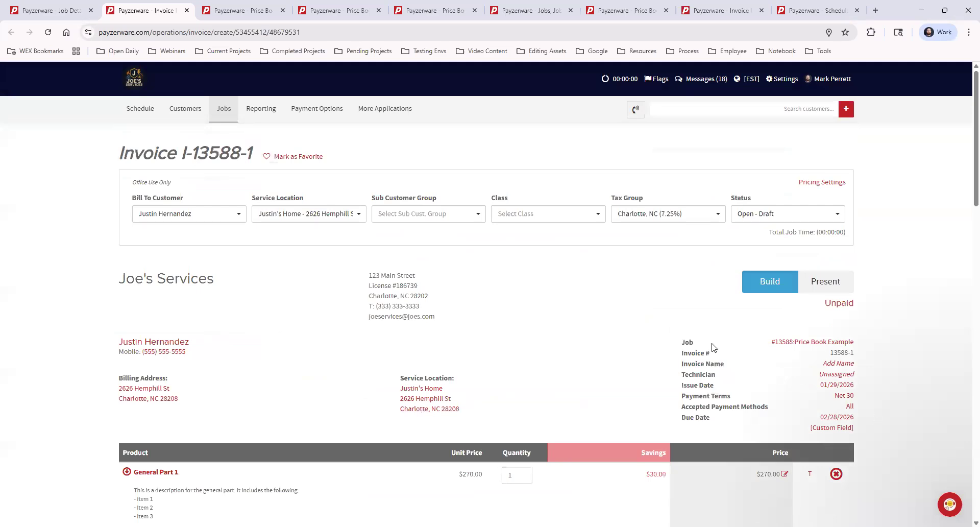
{"action": "scroll", "coordinate": [143, 411], "scroll_direction": "down", "scroll_amount": 3}
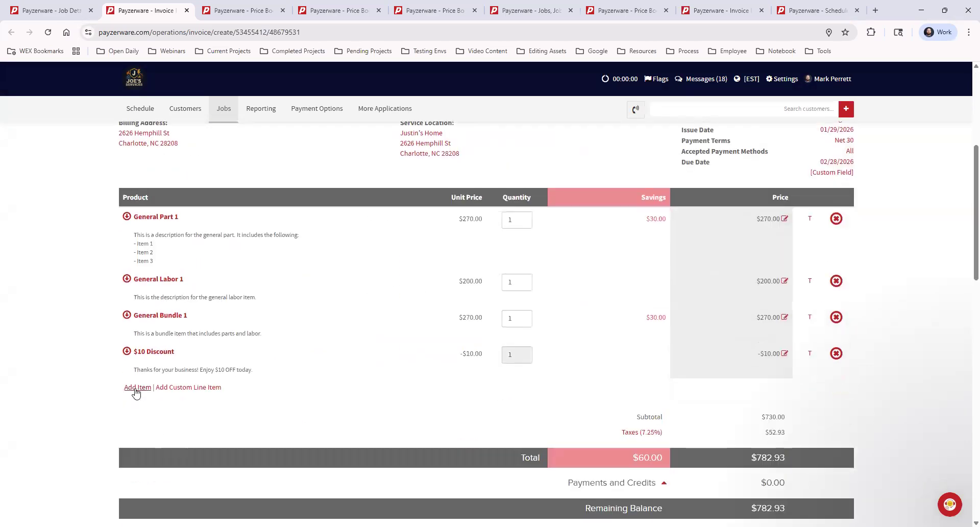
Open the item picker for the invoice and view the price book, flat rate price book and QuickBooks item lists.
{"action": "left_click", "coordinate": [136, 387]}
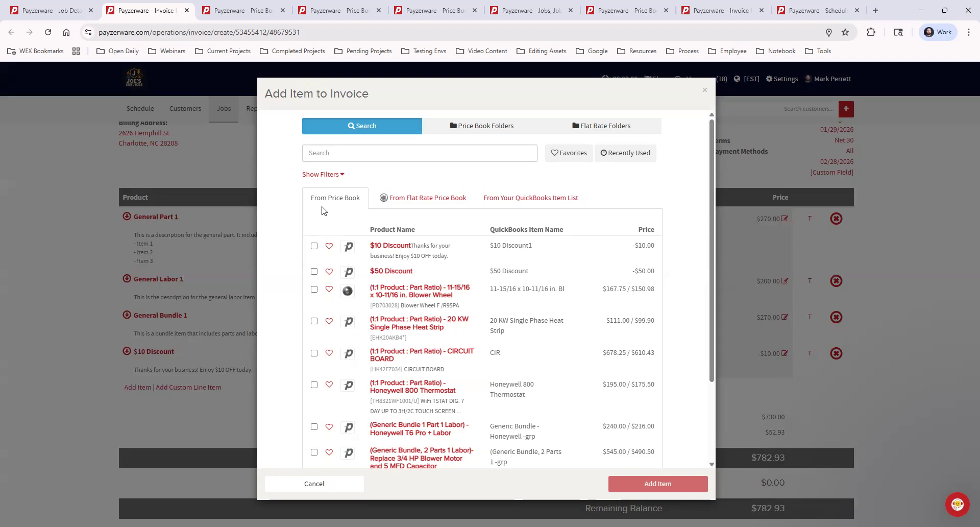
{"action": "left_click", "coordinate": [434, 200]}
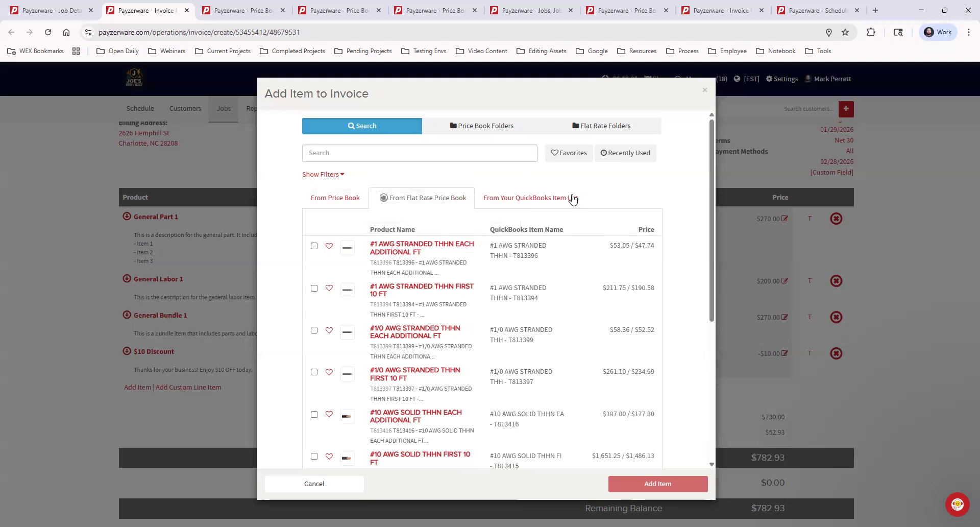
{"action": "left_click", "coordinate": [560, 199]}
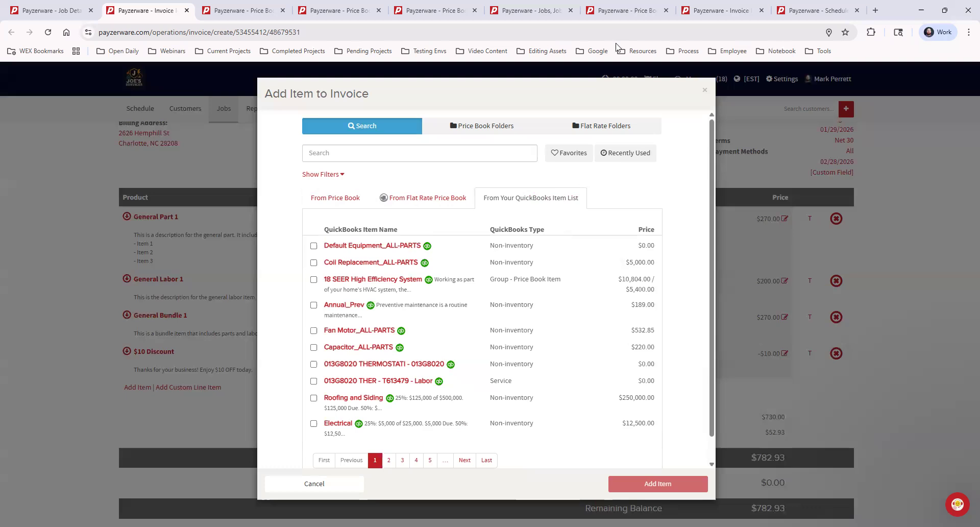
Review the My Price Book Categories page, examining the top-level categories and subcategories from 01 General through Accessories/Add Ons.
{"action": "left_click", "coordinate": [252, 12]}
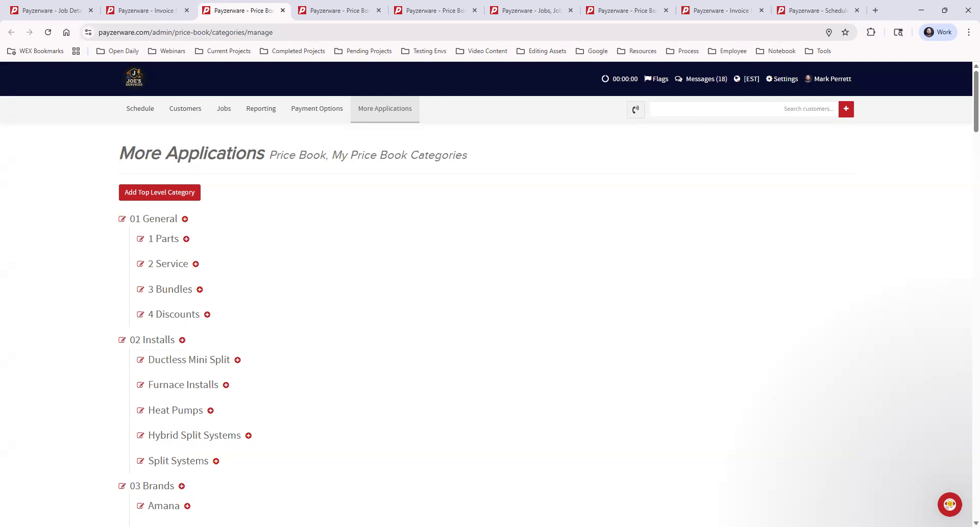
{"action": "left_click", "coordinate": [342, 107]}
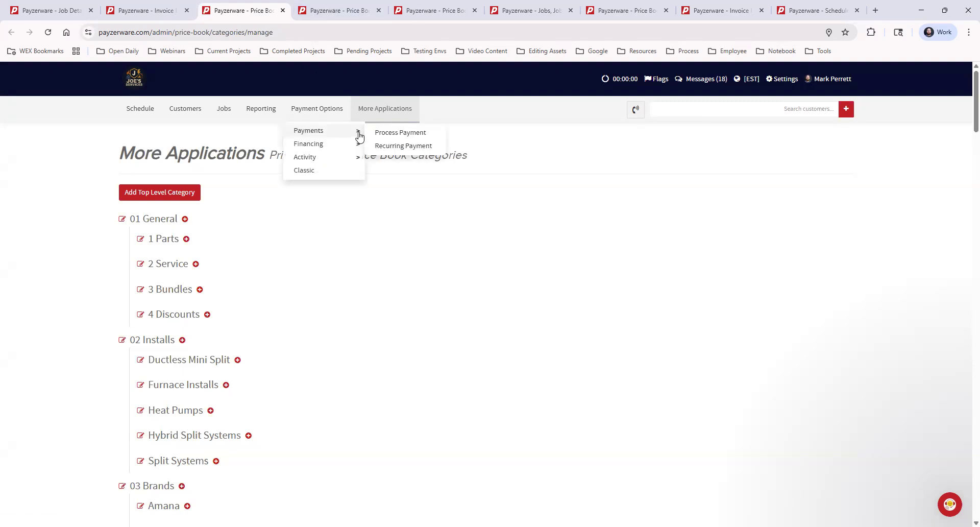
{"action": "mouse_move", "coordinate": [383, 104]}
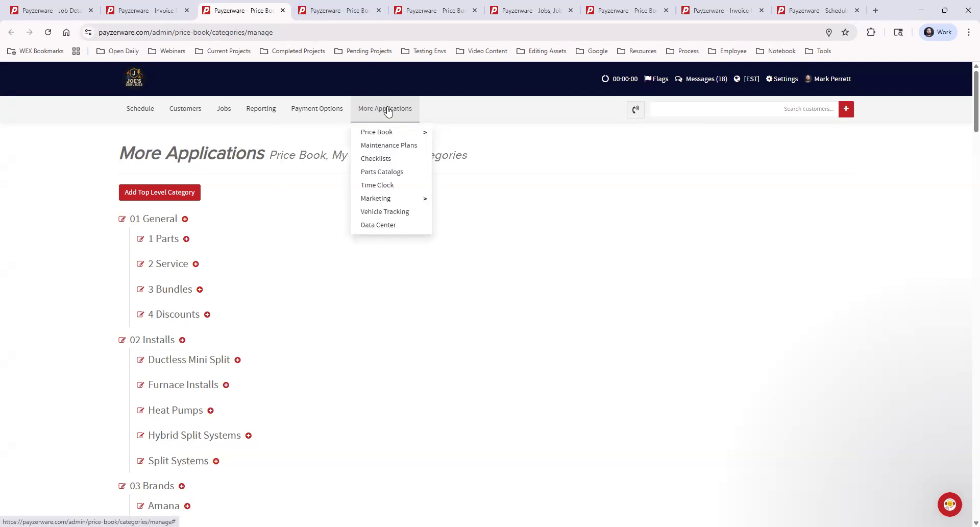
{"action": "mouse_move", "coordinate": [398, 133]}
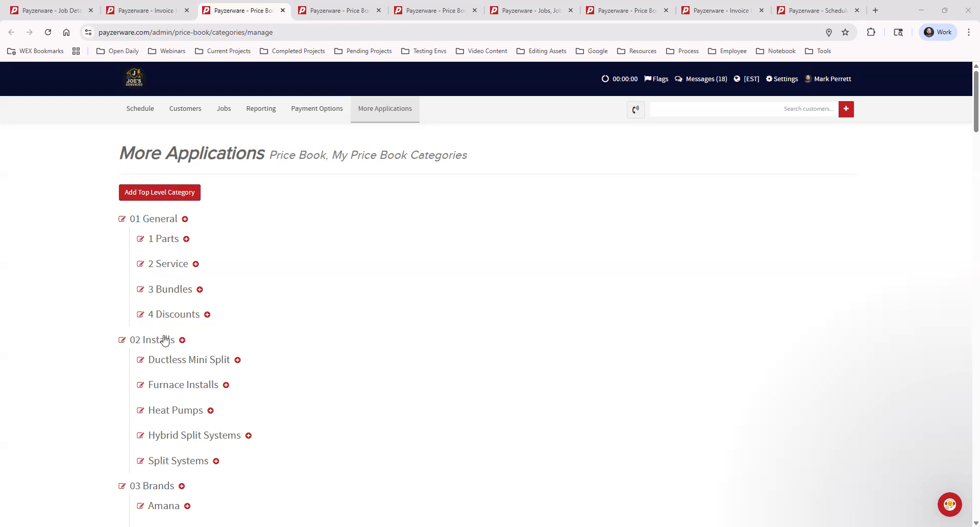
{"action": "scroll", "coordinate": [316, 307], "scroll_direction": "down", "scroll_amount": 1}
{"action": "scroll", "coordinate": [316, 307], "scroll_direction": "down", "scroll_amount": 3}
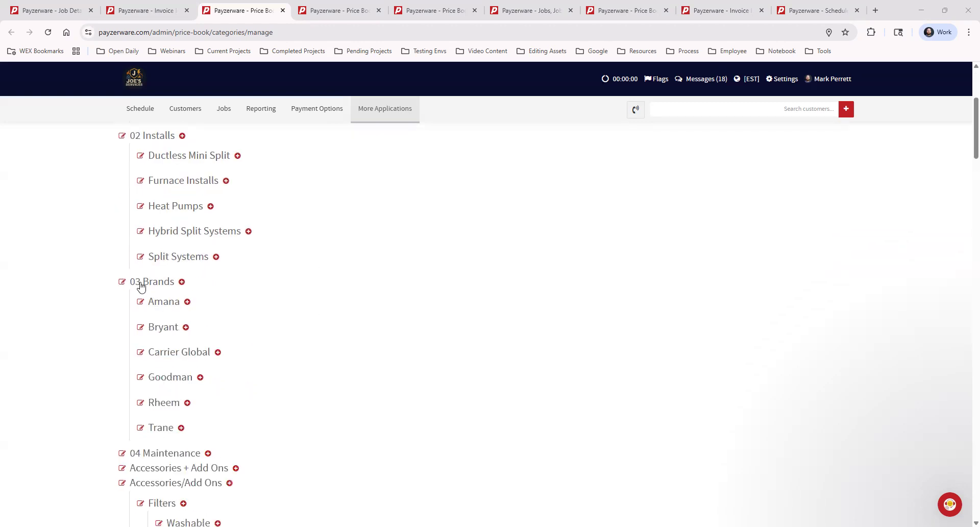
{"action": "scroll", "coordinate": [320, 309], "scroll_direction": "down", "scroll_amount": 1}
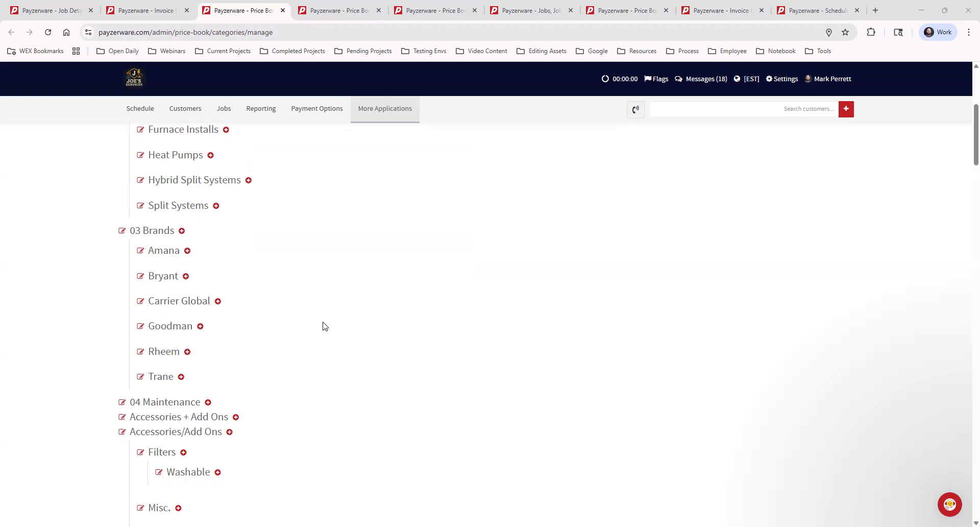
{"action": "scroll", "coordinate": [323, 326], "scroll_direction": "up", "scroll_amount": 1}
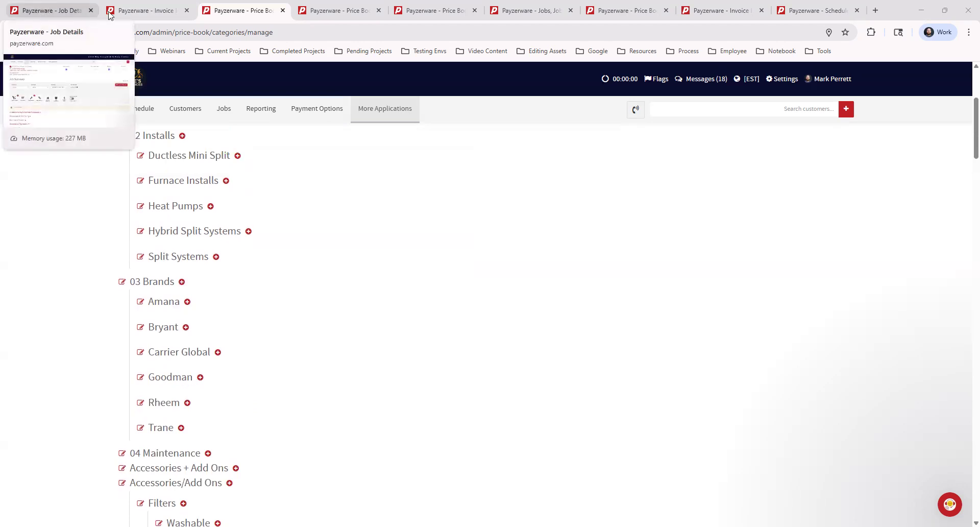
Browse the price book folders in the invoice's item picker, opening 02 Installs and its Furnace Installs subfolder, and return to 02 Installs.
{"action": "left_click", "coordinate": [138, 11]}
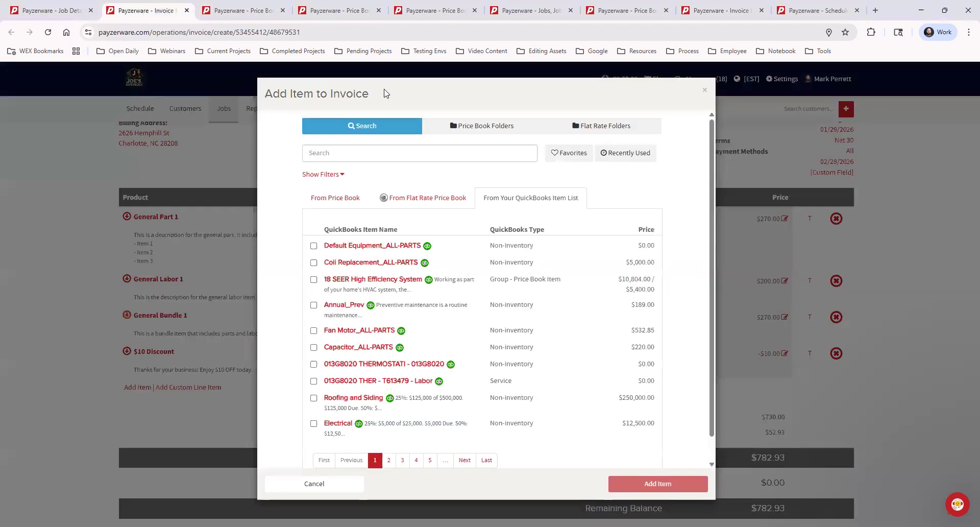
{"action": "left_click", "coordinate": [494, 127]}
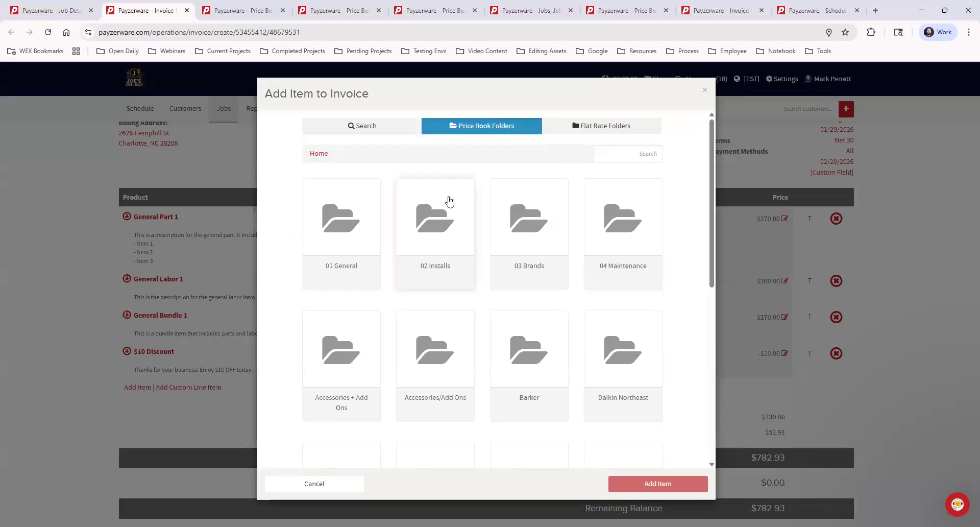
{"action": "left_click", "coordinate": [433, 250]}
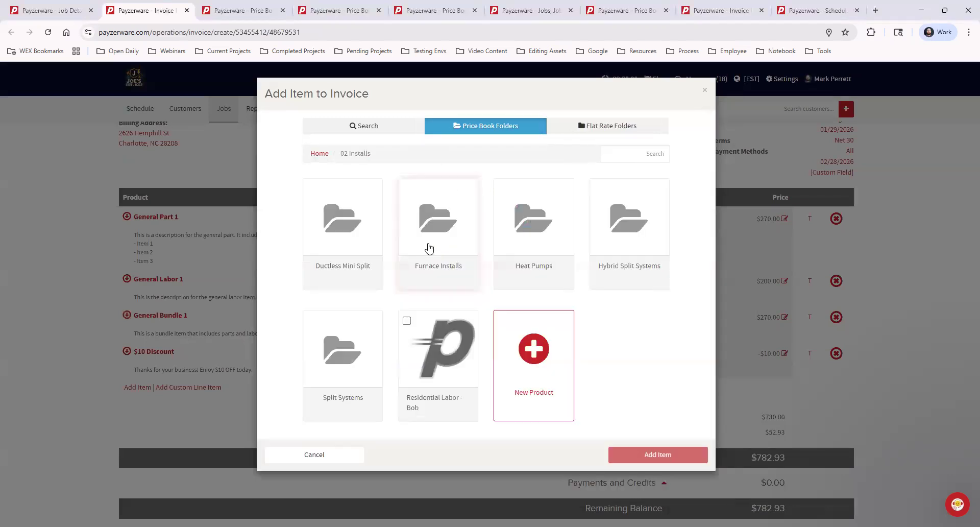
{"action": "left_click", "coordinate": [429, 247]}
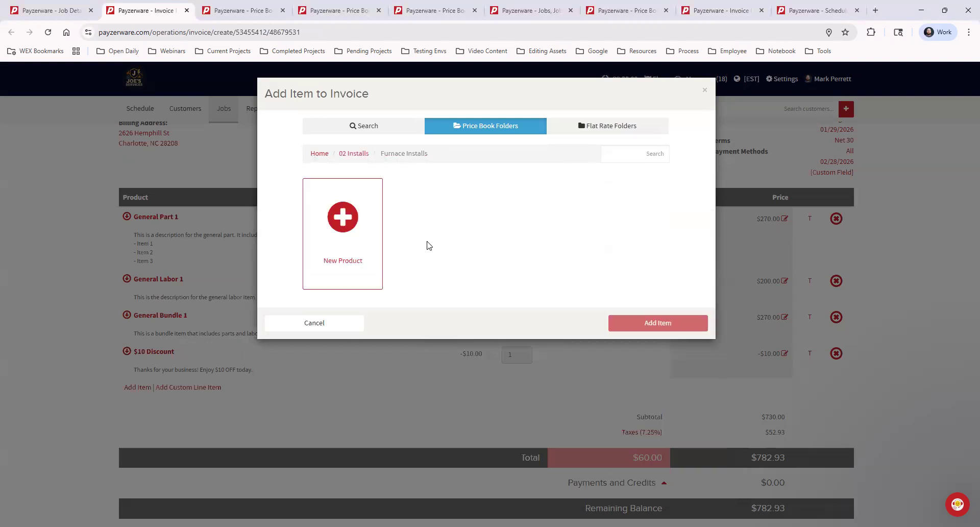
{"action": "left_click", "coordinate": [349, 154]}
Add a top-level price book category named "New Top Level Category" on the categories page.
{"action": "left_click", "coordinate": [256, 13]}
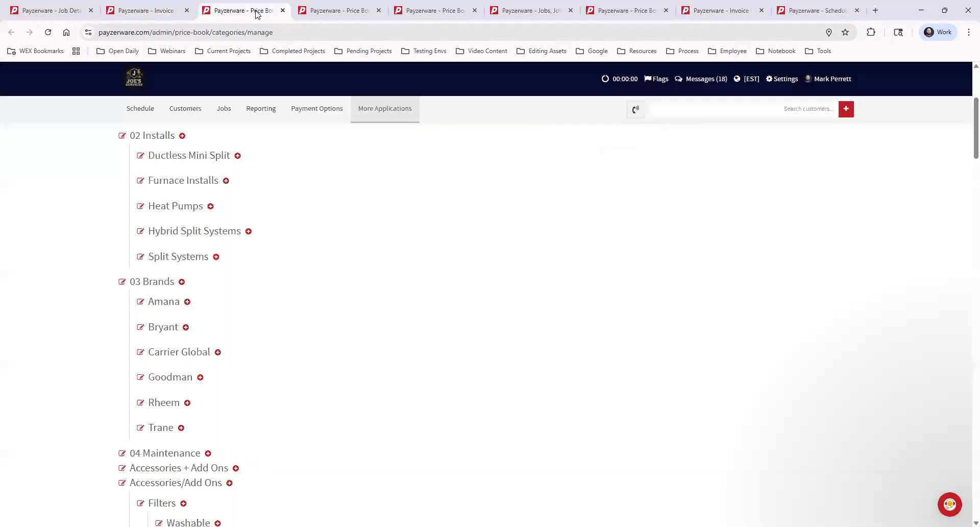
{"action": "scroll", "coordinate": [400, 327], "scroll_direction": "up", "scroll_amount": 4}
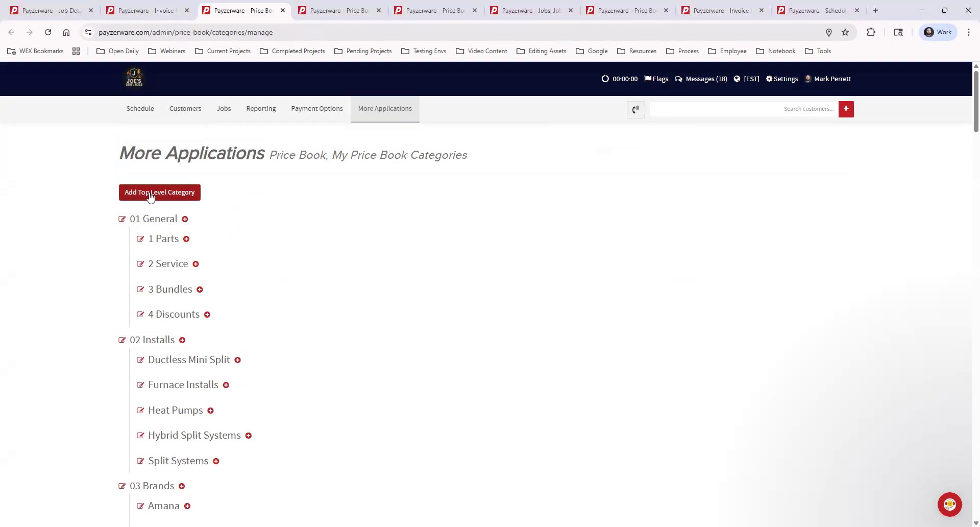
{"action": "left_click", "coordinate": [187, 194]}
{"action": "left_click", "coordinate": [151, 192]}
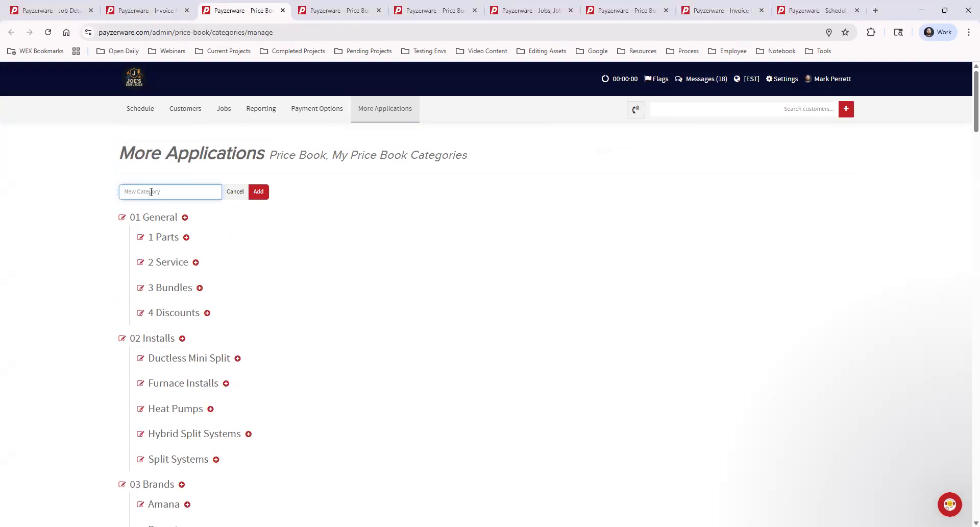
{"action": "type", "text": "New Top Level Category"}
{"action": "left_click", "coordinate": [259, 192]}
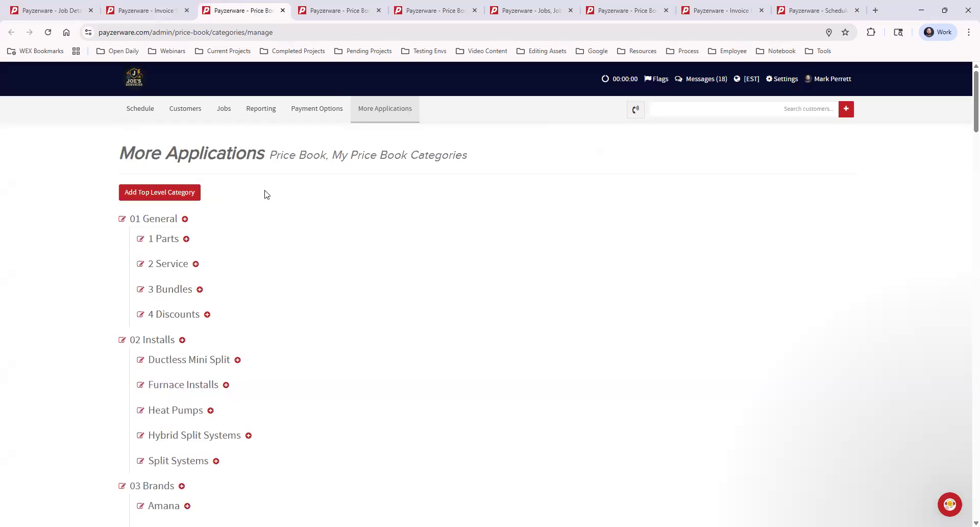
Add a subcategory named "New Sub Category" under New Top Level Category.
{"action": "scroll", "coordinate": [298, 299], "scroll_direction": "down", "scroll_amount": 6}
{"action": "scroll", "coordinate": [302, 301], "scroll_direction": "down", "scroll_amount": 6}
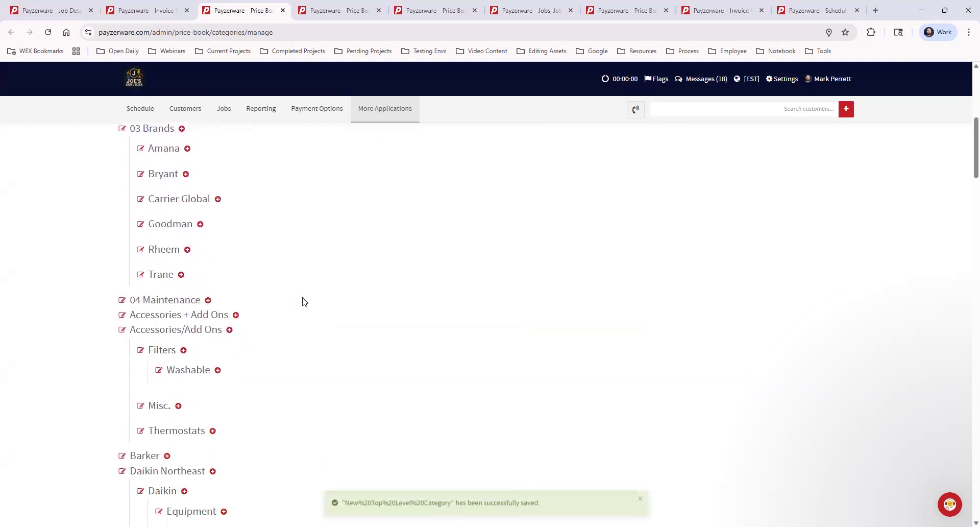
{"action": "scroll", "coordinate": [303, 301], "scroll_direction": "down", "scroll_amount": 14}
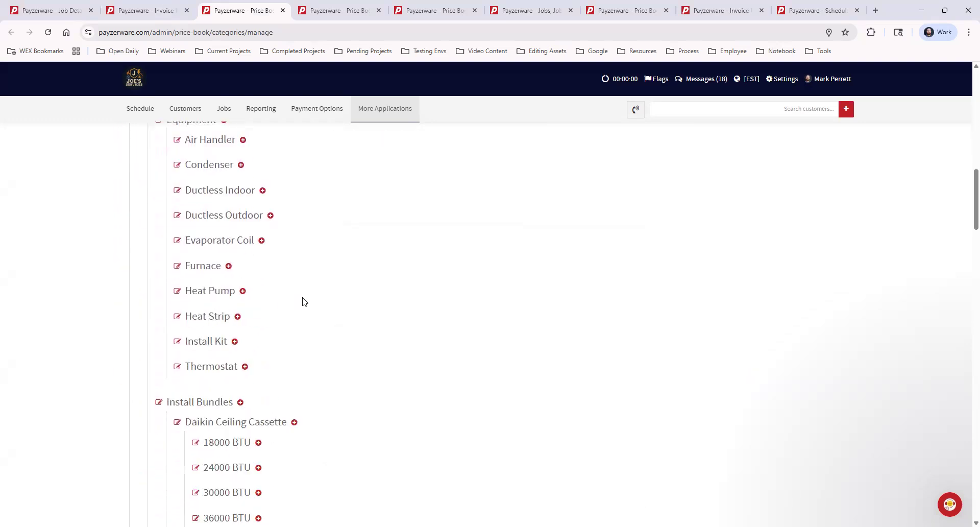
{"action": "scroll", "coordinate": [322, 339], "scroll_direction": "down", "scroll_amount": 20}
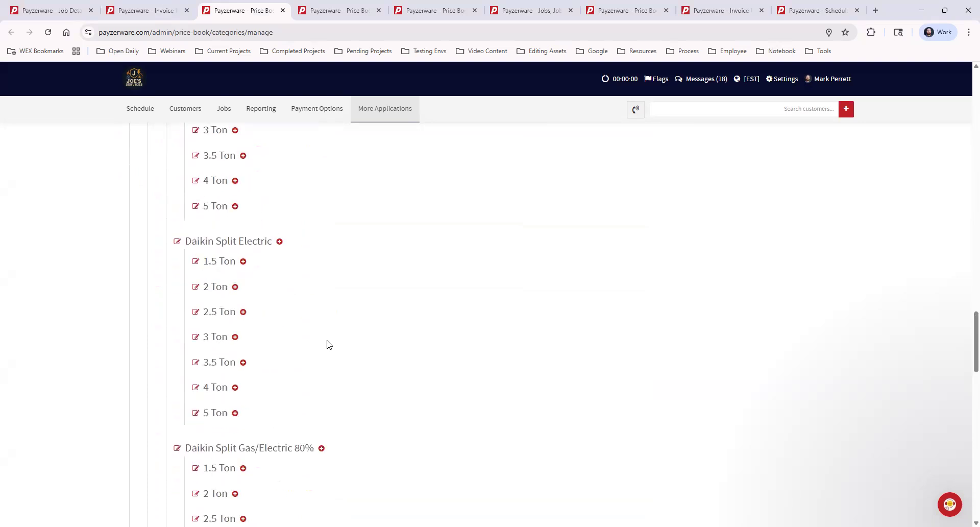
{"action": "scroll", "coordinate": [326, 343], "scroll_direction": "up", "scroll_amount": 4}
{"action": "scroll", "coordinate": [326, 344], "scroll_direction": "down", "scroll_amount": 4}
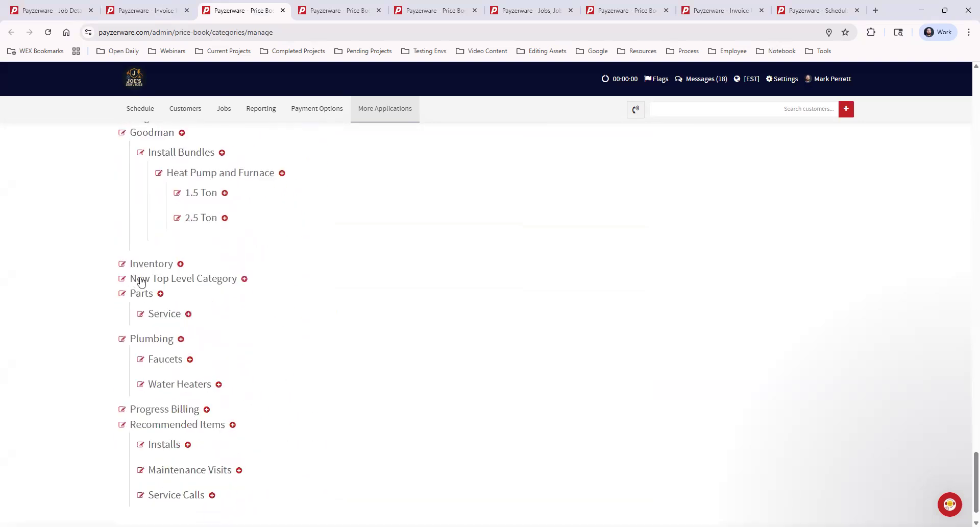
{"action": "left_click", "coordinate": [245, 279]}
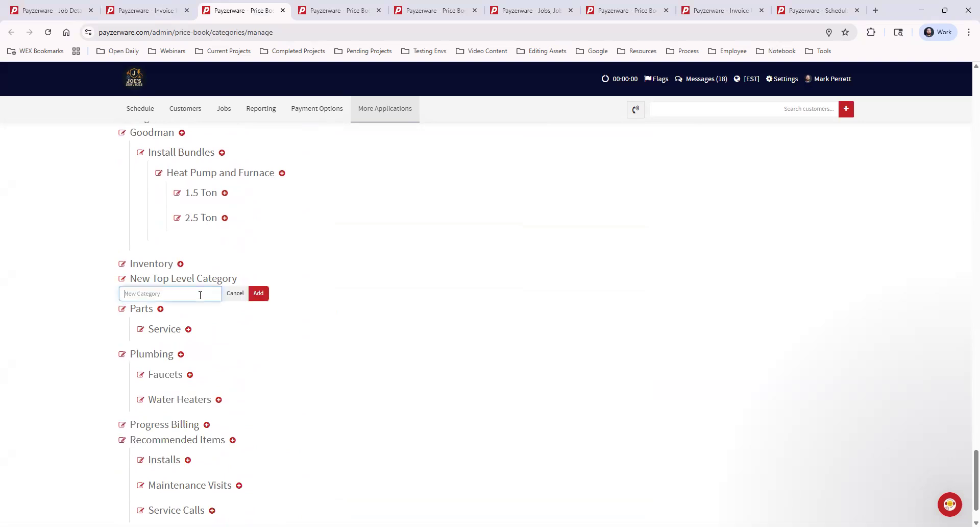
{"action": "type", "text": "New Sub Category"}
{"action": "left_click", "coordinate": [256, 293]}
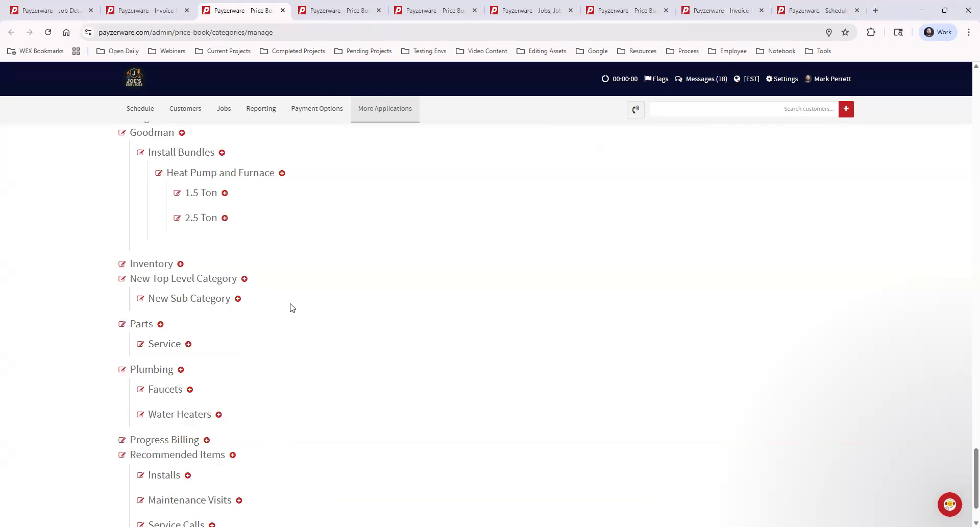
Delete the New Sub Category and its parent New Top Level Category.
{"action": "left_click", "coordinate": [141, 299]}
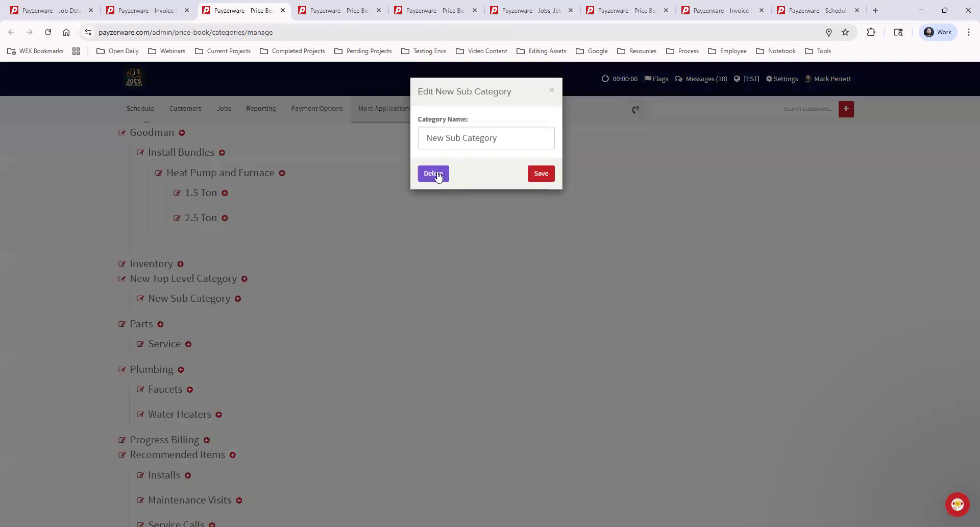
{"action": "left_click", "coordinate": [437, 175]}
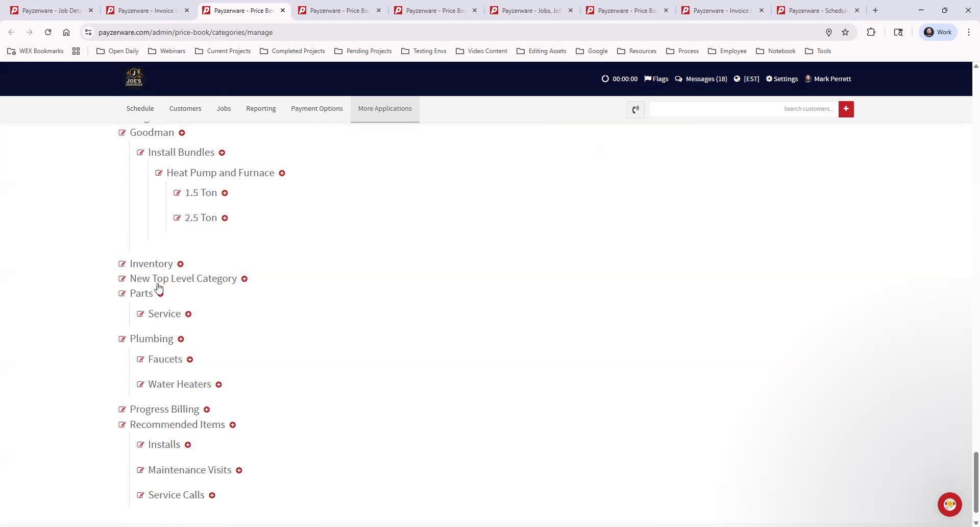
{"action": "left_click", "coordinate": [122, 280]}
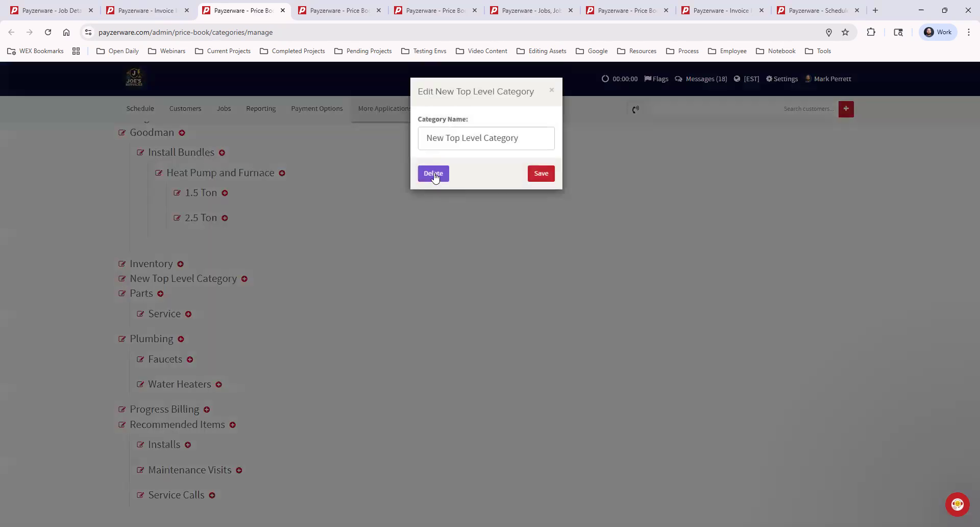
{"action": "left_click", "coordinate": [436, 176]}
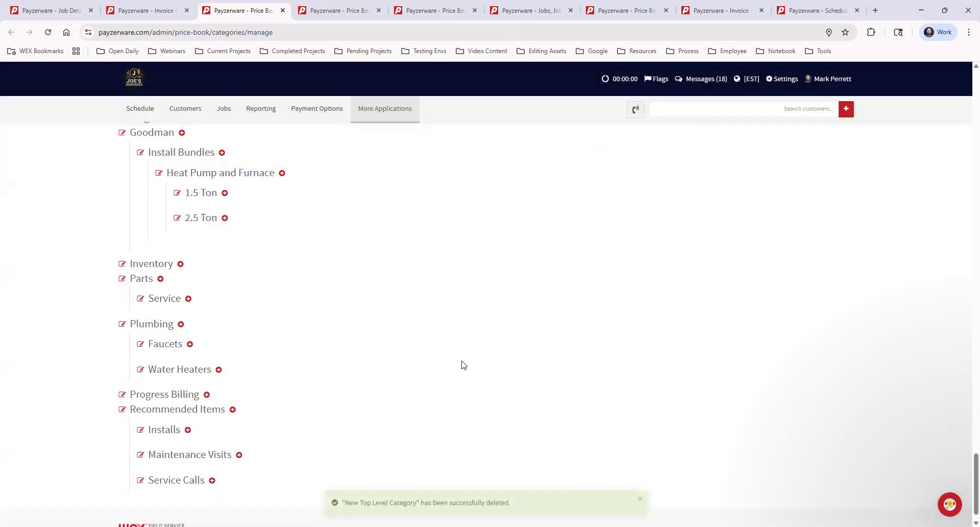
View the price book's Pricing Defaults page and examine the standard price, cost and parts markup multiplier for products.
{"action": "scroll", "coordinate": [435, 389], "scroll_direction": "up", "scroll_amount": 3}
{"action": "scroll", "coordinate": [436, 389], "scroll_direction": "up", "scroll_amount": 15}
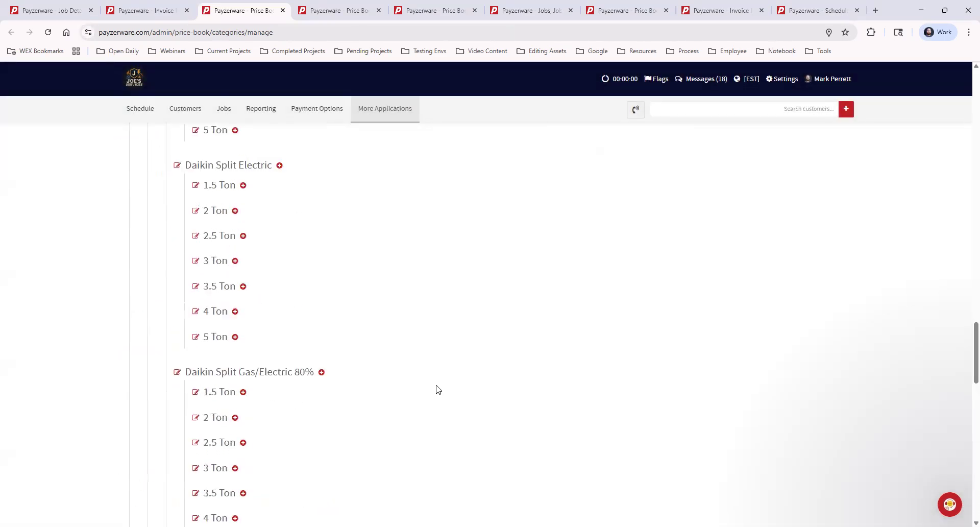
{"action": "scroll", "coordinate": [438, 389], "scroll_direction": "up", "scroll_amount": 20}
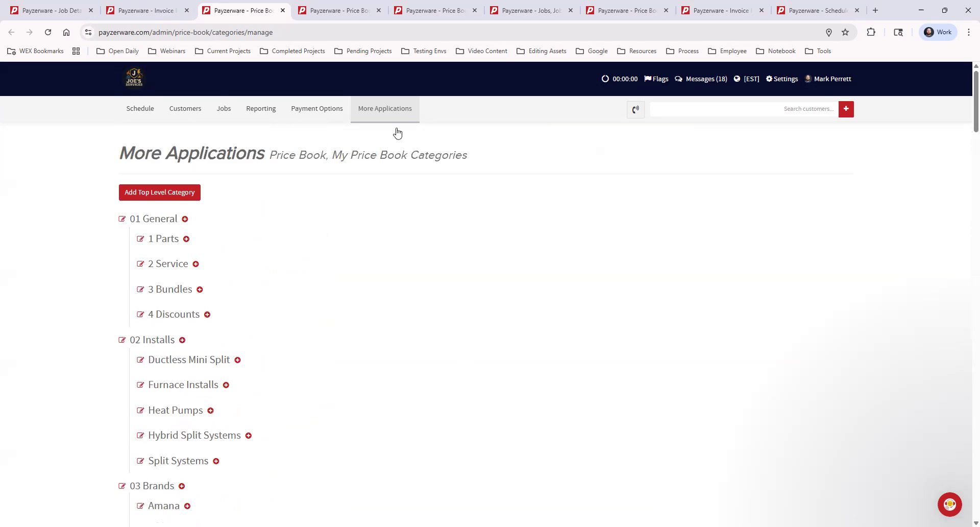
{"action": "mouse_move", "coordinate": [396, 118]}
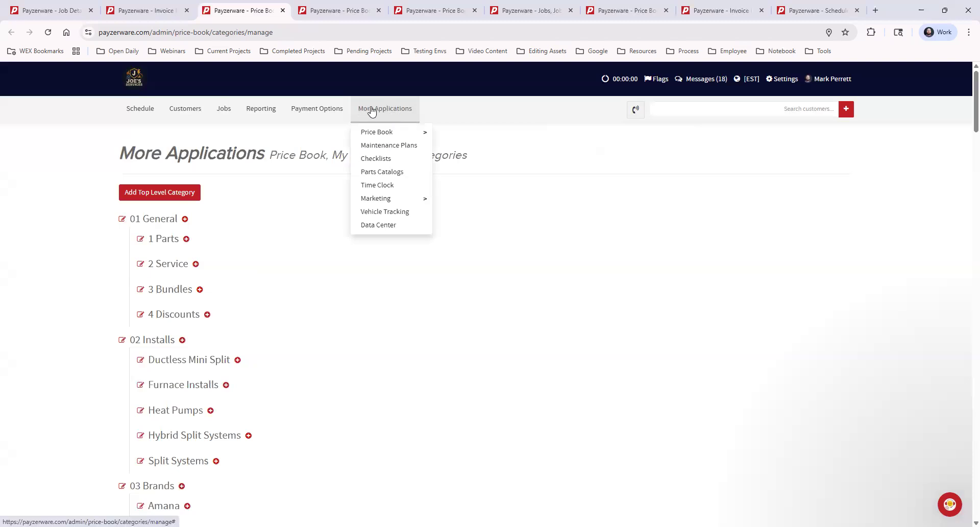
{"action": "mouse_move", "coordinate": [376, 134]}
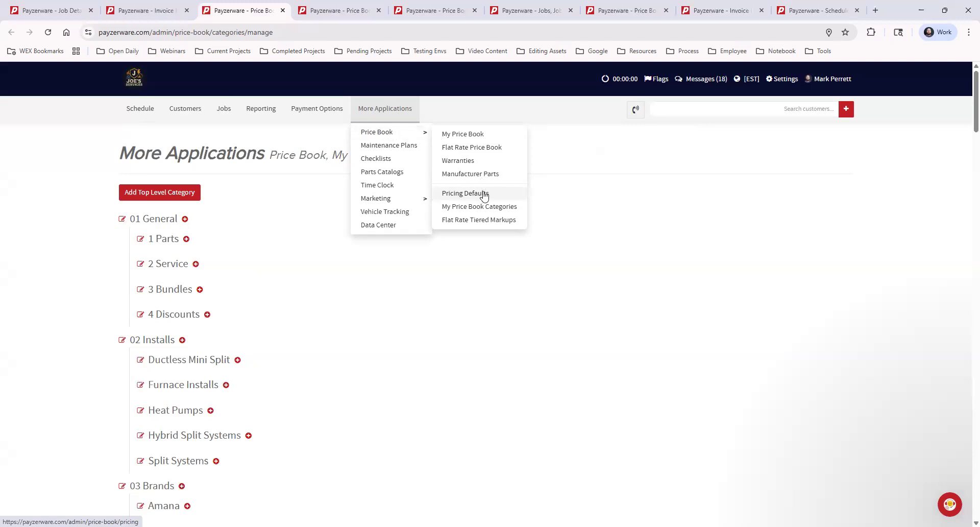
{"action": "left_click", "coordinate": [330, 11]}
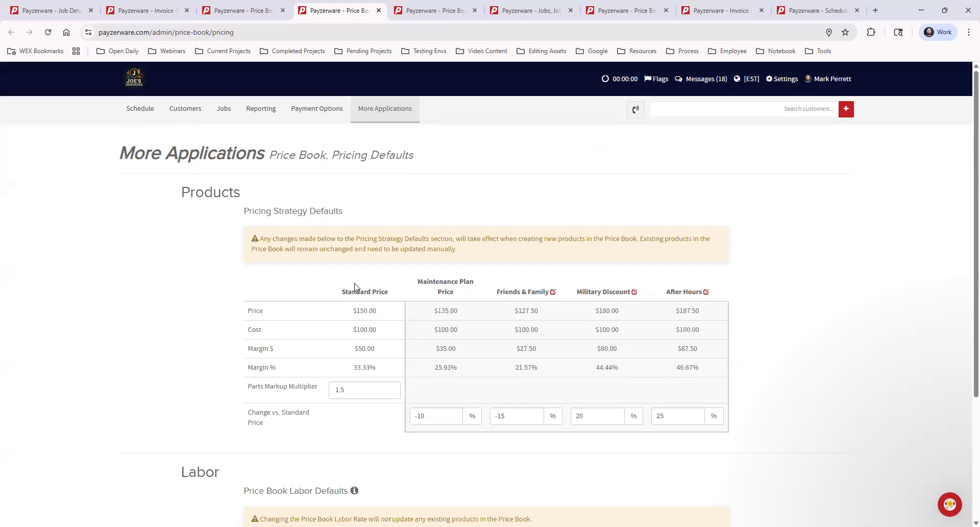
{"action": "left_click_drag", "start_coordinate": [343, 290], "coordinate": [398, 286]}
{"action": "left_click", "coordinate": [398, 282]}
{"action": "left_click_drag", "start_coordinate": [377, 330], "coordinate": [357, 330]}
{"action": "double_click", "coordinate": [339, 390]}
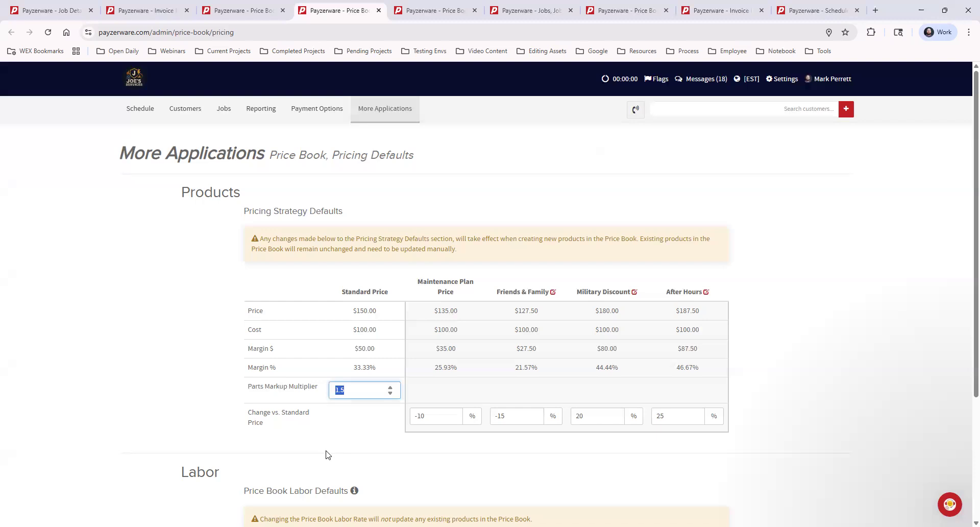
Examine the standard price on the Pricing Defaults page and the parts markup multiplier that determines it.
{"action": "left_click", "coordinate": [391, 286]}
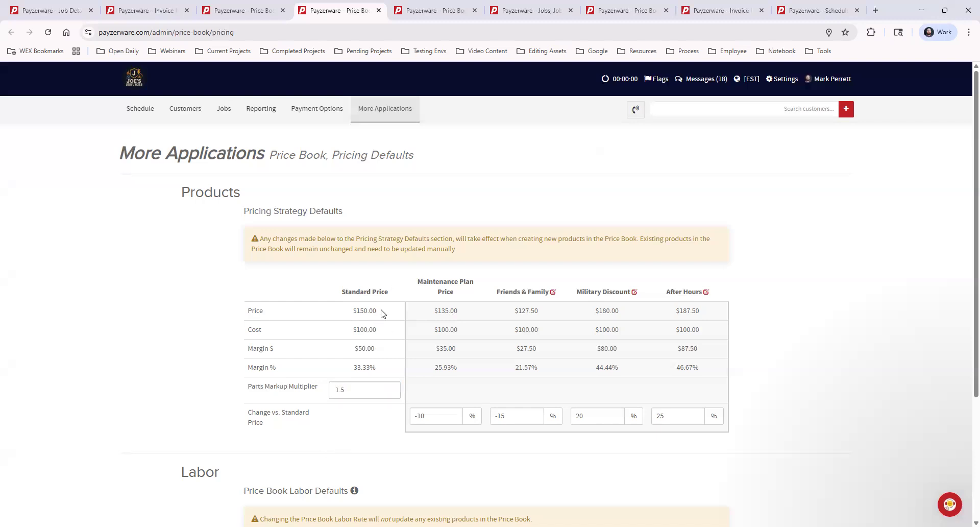
{"action": "left_click_drag", "start_coordinate": [377, 311], "coordinate": [356, 311]}
{"action": "left_click", "coordinate": [156, 338]}
{"action": "double_click", "coordinate": [357, 392]}
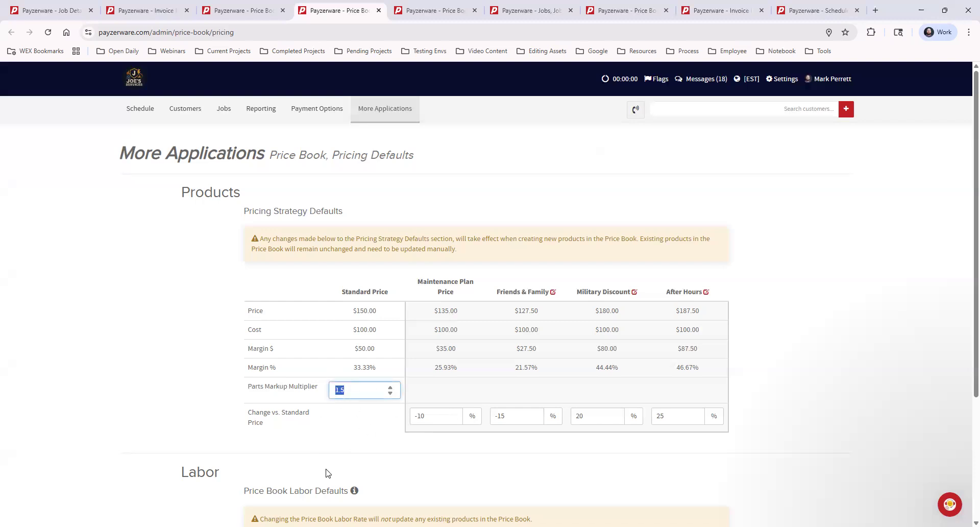
Try raising the parts markup multiplier for products and return it to 1.5.
{"action": "left_click", "coordinate": [389, 387]}
{"action": "left_click", "coordinate": [389, 387]}
{"action": "left_click", "coordinate": [391, 393]}
{"action": "left_click", "coordinate": [391, 394]}
{"action": "left_click", "coordinate": [341, 415]}
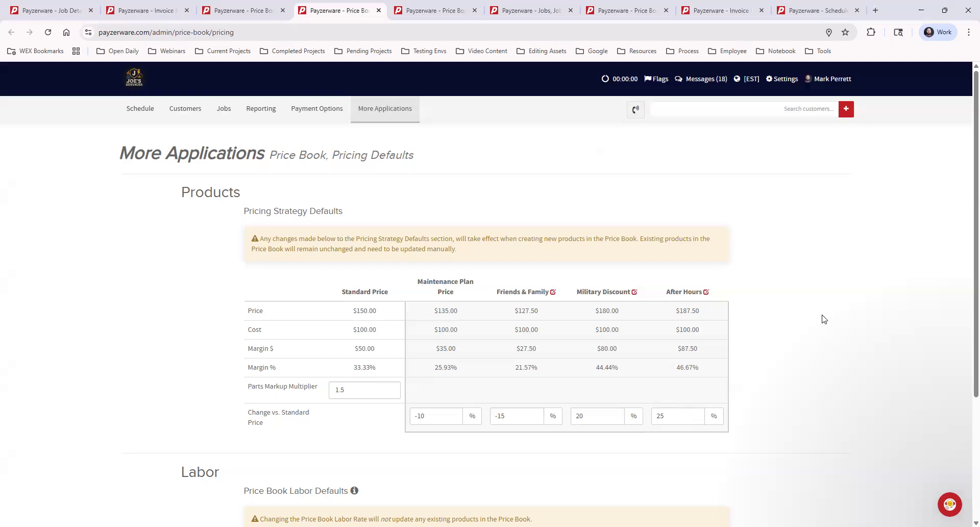
Review the price book labor defaults and read the notice on how pricing strategy changes affect new and existing products.
{"action": "scroll", "coordinate": [819, 313], "scroll_direction": "down", "scroll_amount": 3}
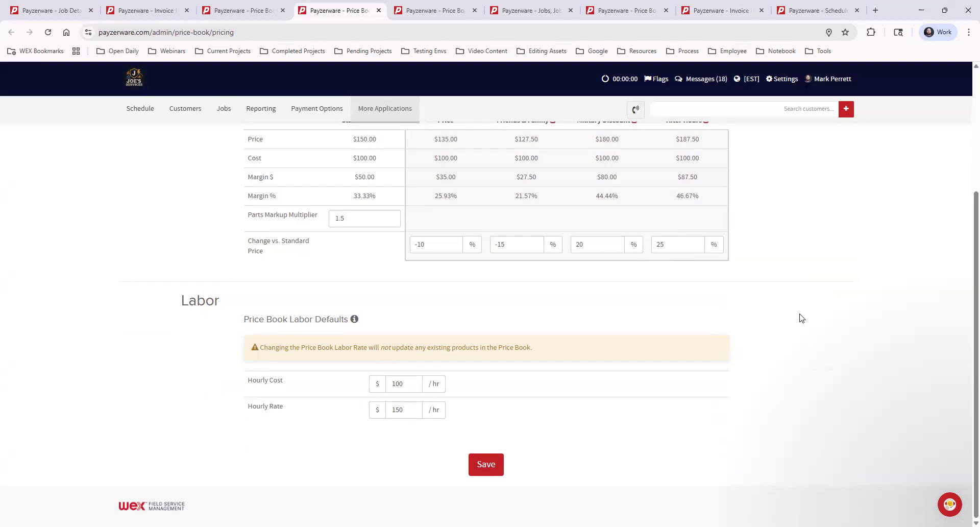
{"action": "scroll", "coordinate": [801, 317], "scroll_direction": "up", "scroll_amount": 3}
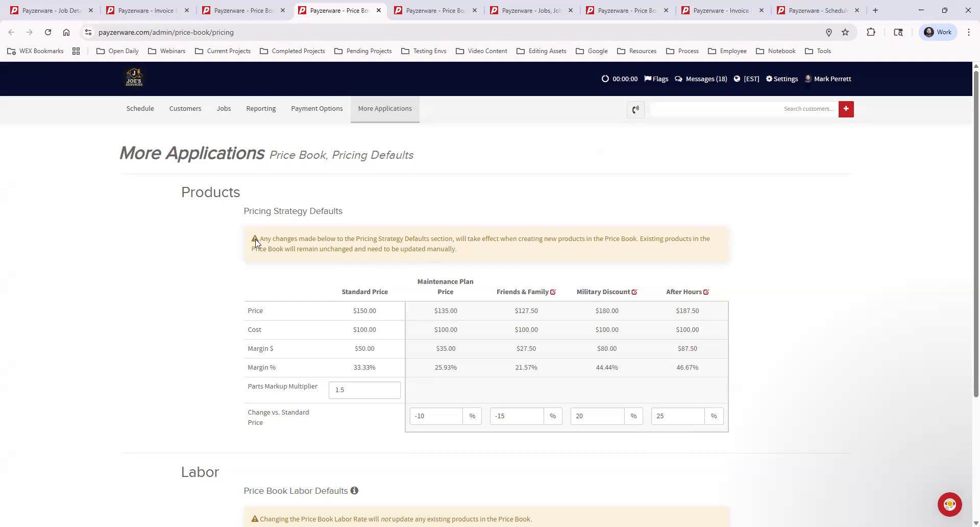
{"action": "left_click_drag", "start_coordinate": [261, 238], "coordinate": [500, 257]}
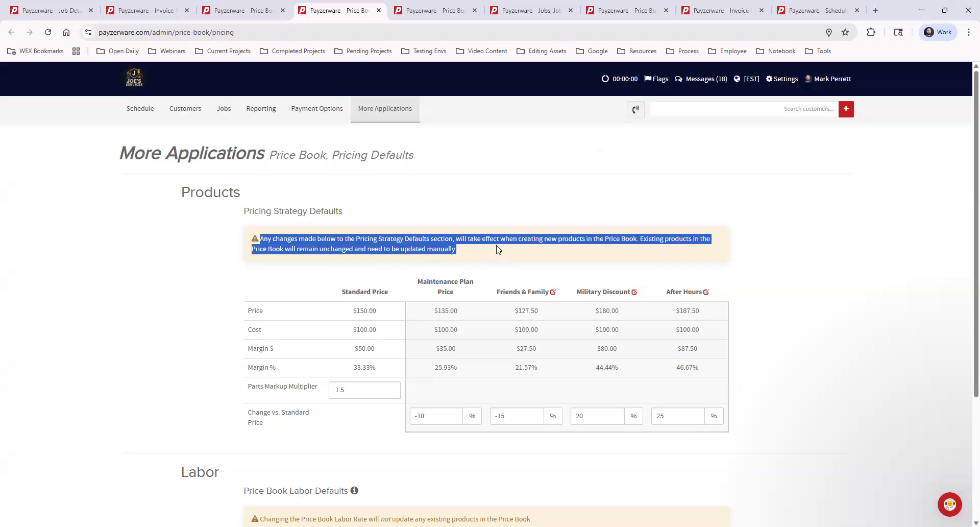
{"action": "left_click", "coordinate": [498, 249]}
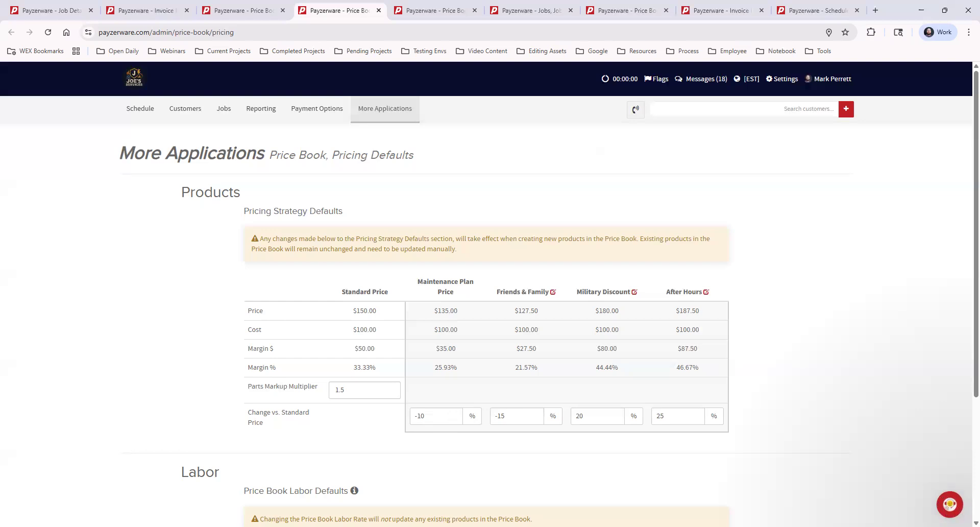
Look at the contact and help search options in the support messenger and close it.
{"action": "left_click", "coordinate": [950, 506]}
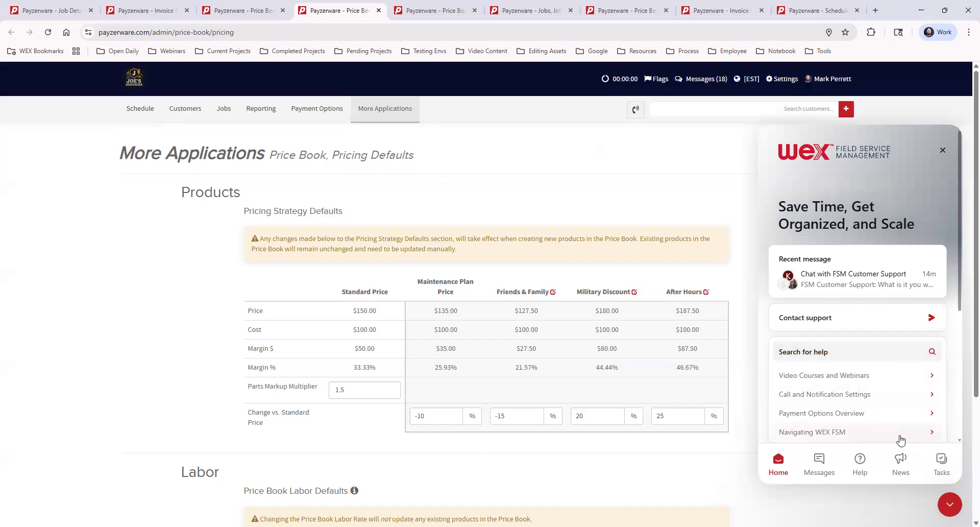
{"action": "left_click", "coordinate": [951, 509]}
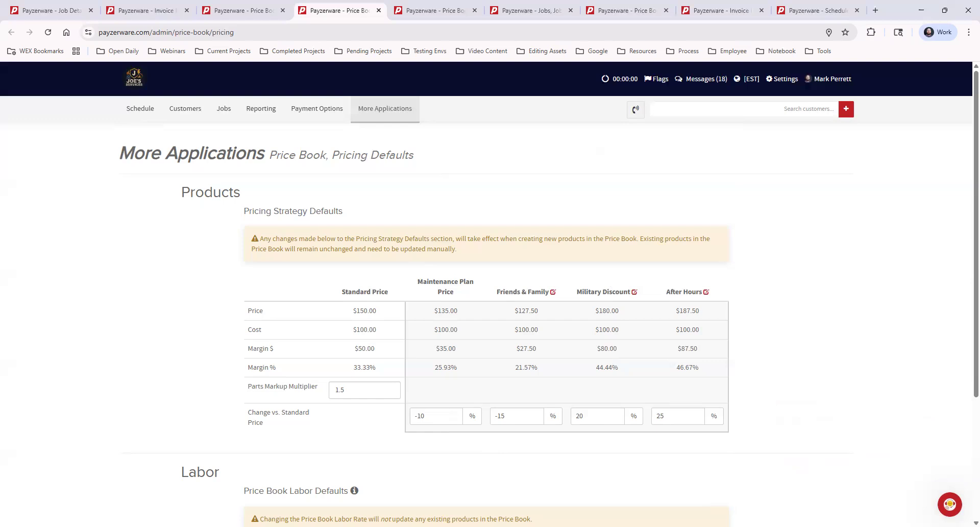
Check the price book's list of pages and switch to its Warranties page.
{"action": "left_click", "coordinate": [392, 111]}
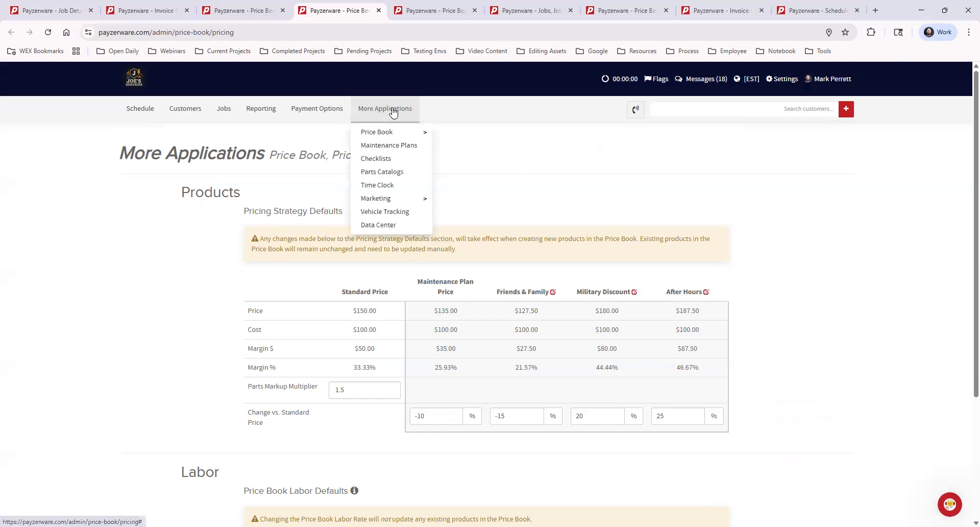
{"action": "mouse_move", "coordinate": [394, 133]}
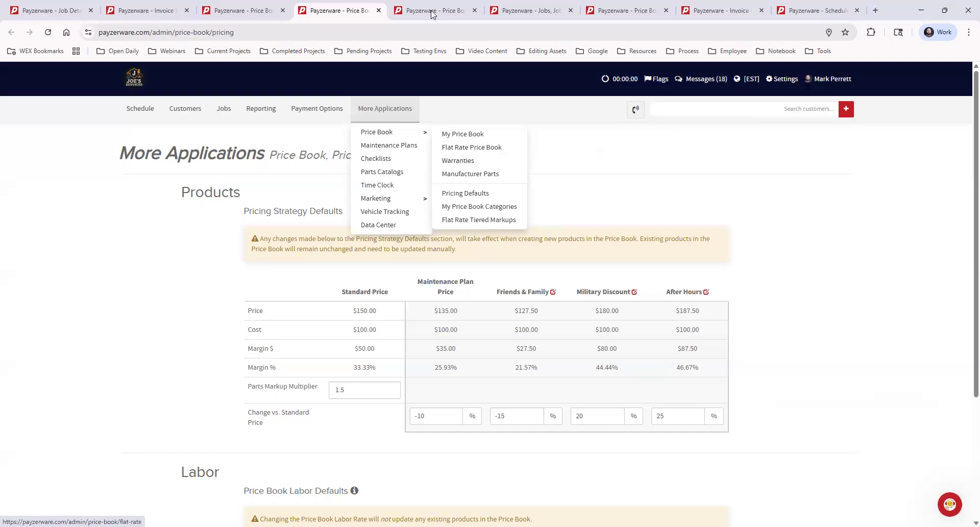
{"action": "key", "text": "ctrl+Tab"}
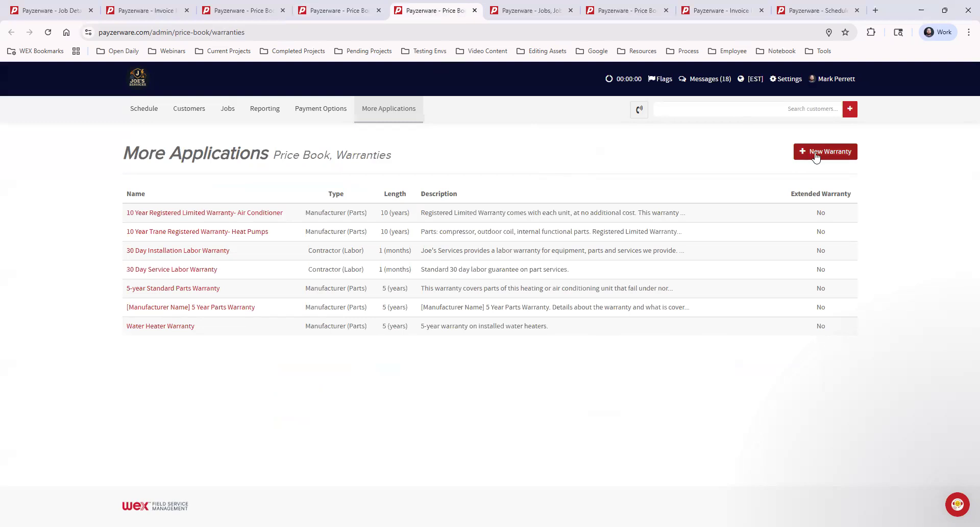
Open a new warranty form, examine its type choices and extended warranty option, and close it without saving.
{"action": "left_click", "coordinate": [817, 155]}
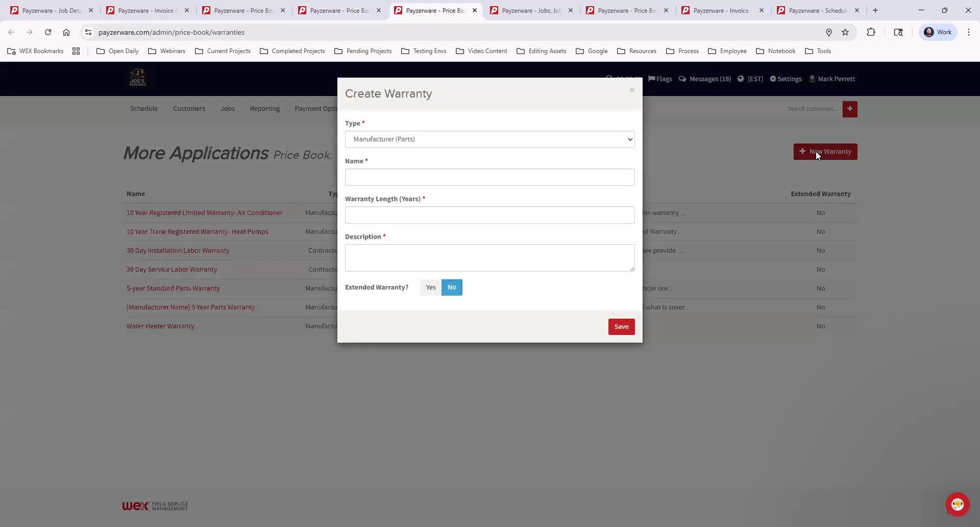
{"action": "left_click", "coordinate": [364, 139]}
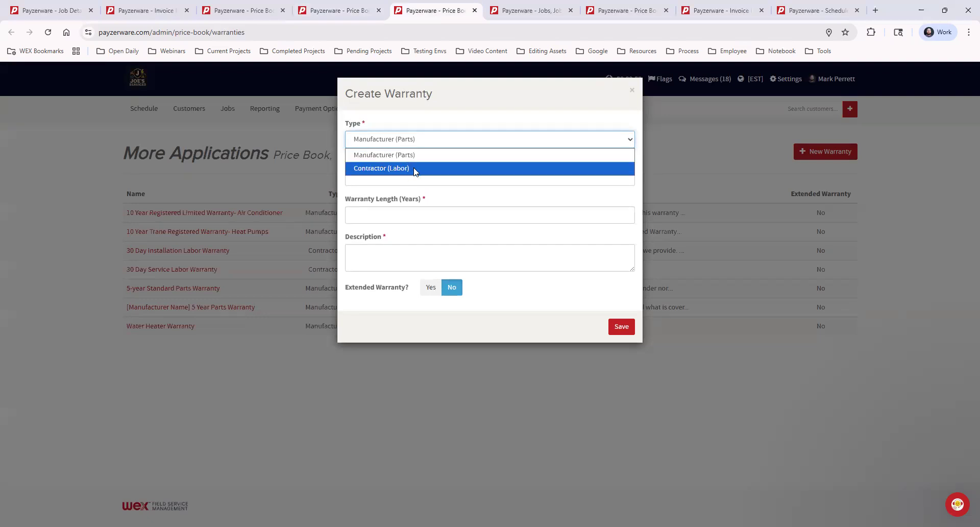
{"action": "left_click", "coordinate": [468, 199]}
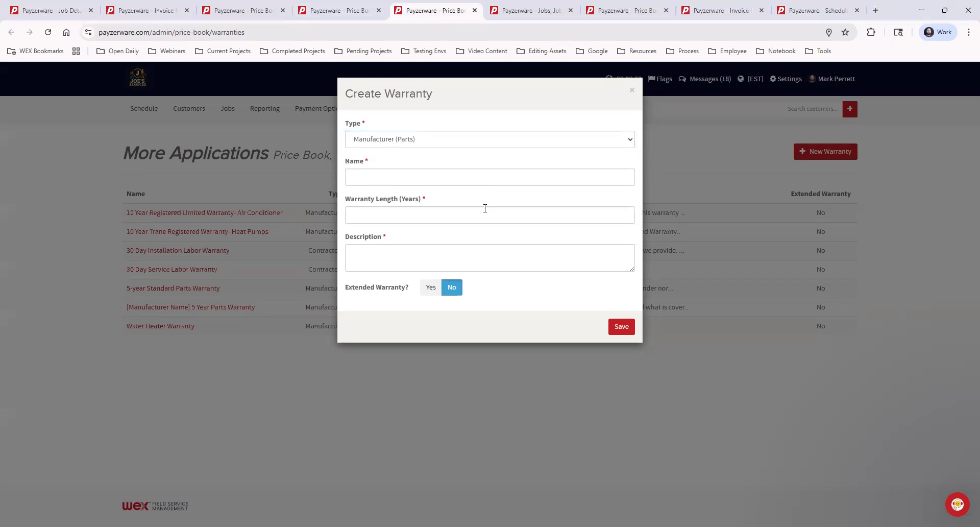
{"action": "left_click", "coordinate": [430, 287]}
{"action": "left_click", "coordinate": [451, 287]}
{"action": "left_click", "coordinate": [633, 92]}
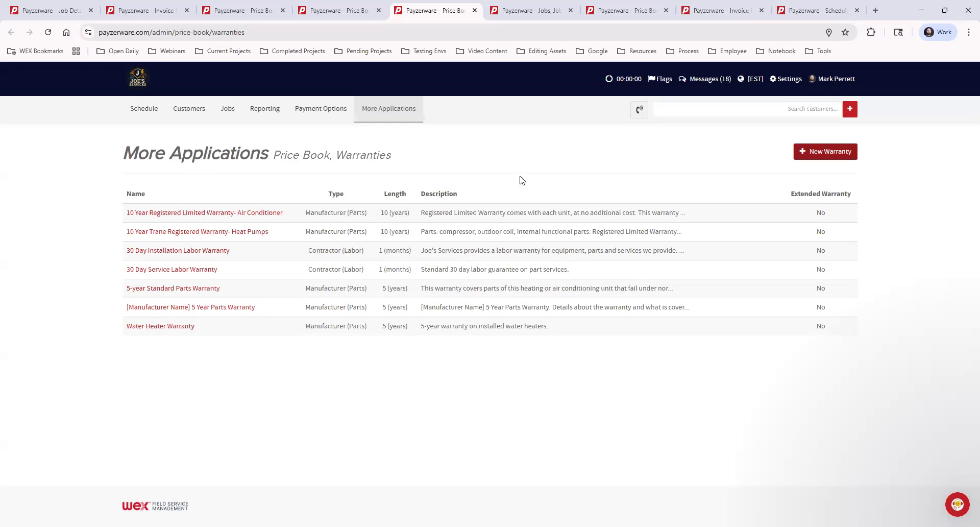
{"action": "mouse_move", "coordinate": [367, 110]}
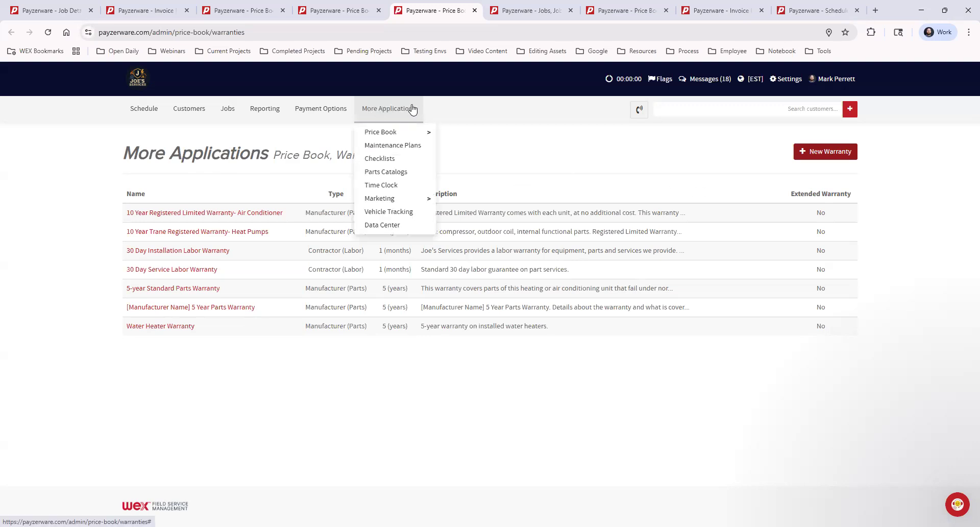
{"action": "mouse_move", "coordinate": [407, 133]}
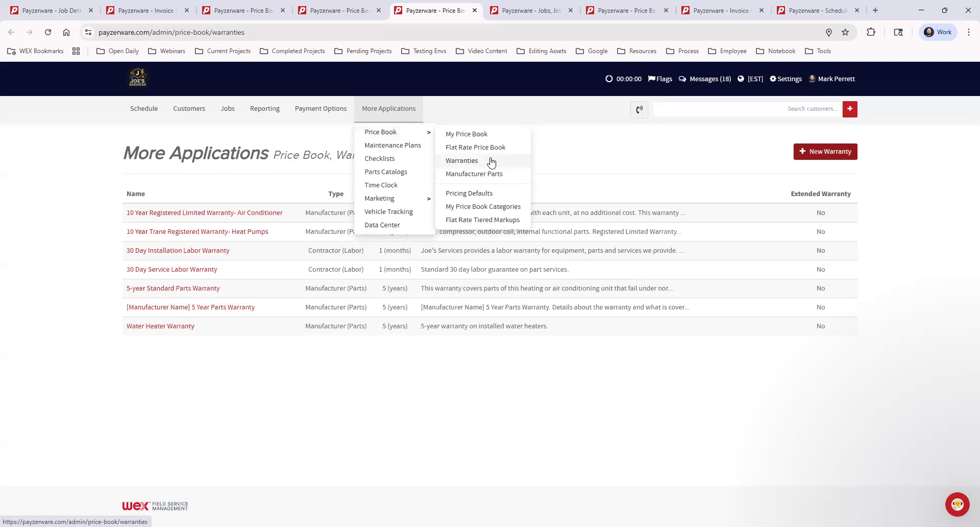
{"action": "left_click", "coordinate": [491, 161]}
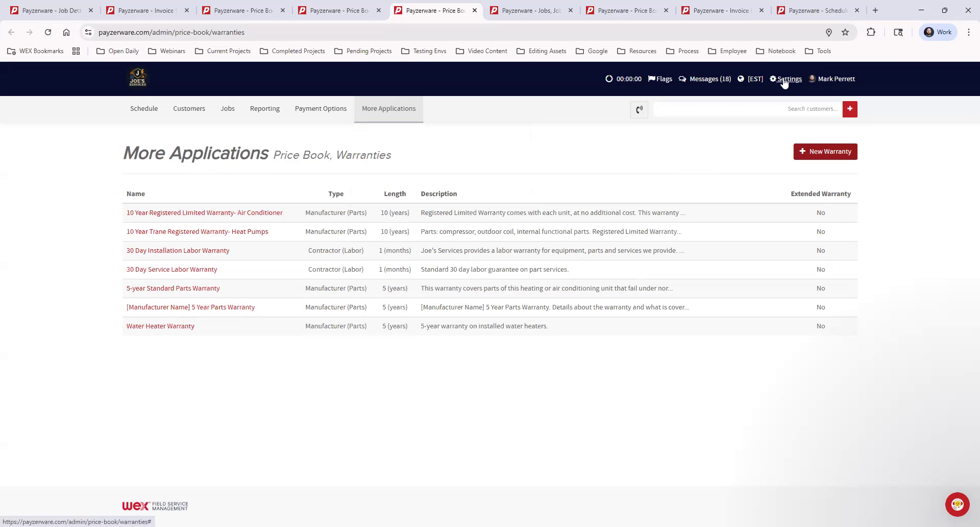
View the Job Preferences settings and examine the Job Forms options, switching Show Product Number off and back on.
{"action": "left_click", "coordinate": [784, 81]}
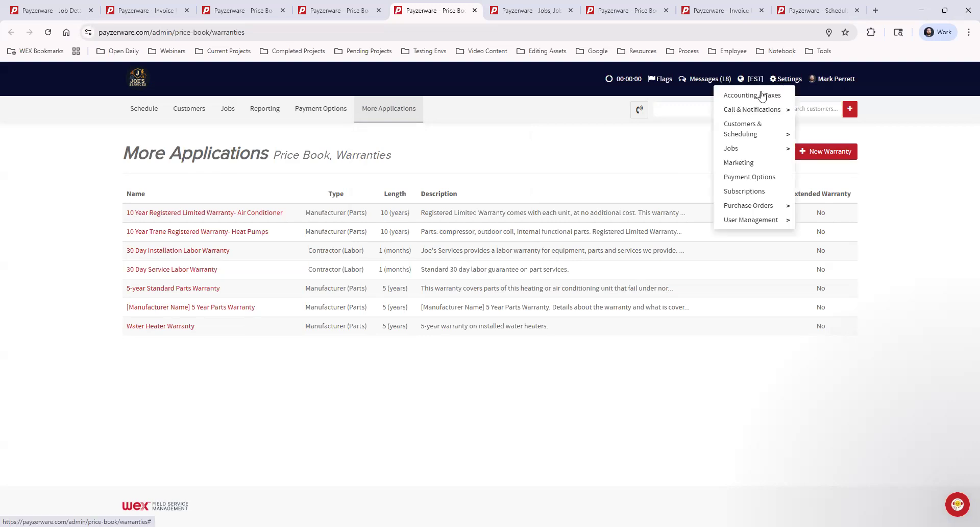
{"action": "left_click", "coordinate": [746, 148]}
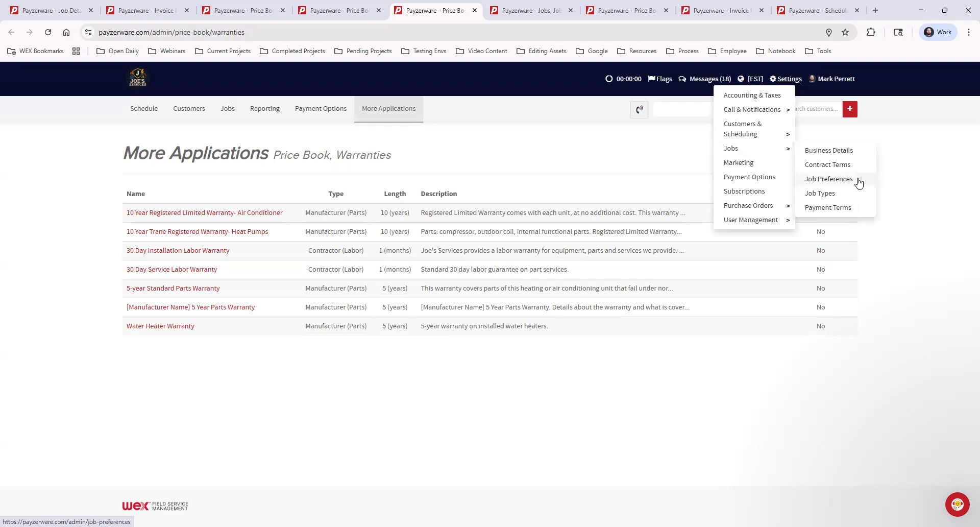
{"action": "left_click", "coordinate": [534, 15]}
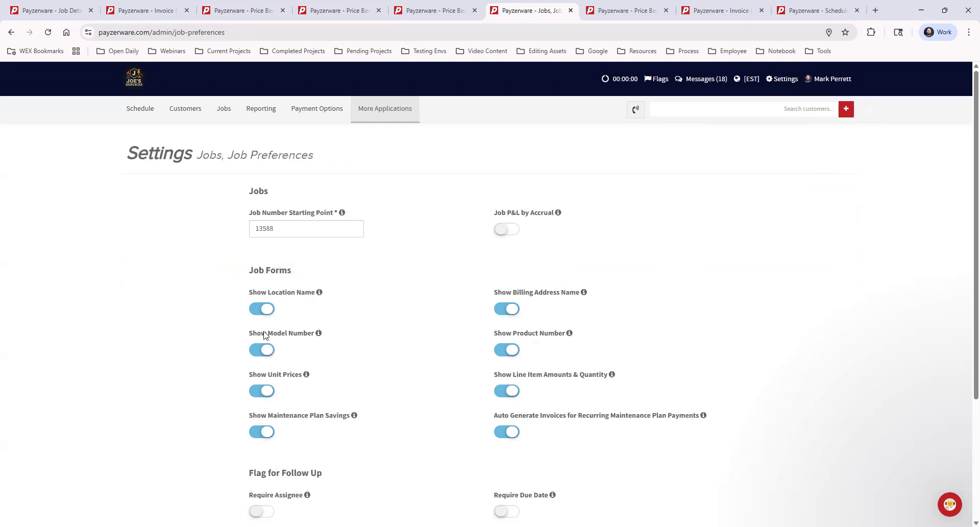
{"action": "mouse_move", "coordinate": [317, 333]}
{"action": "mouse_move", "coordinate": [586, 294]}
{"action": "left_click", "coordinate": [508, 351]}
{"action": "left_click", "coordinate": [508, 351]}
Revisit the price book categories, pricing defaults, warranties and job preferences pages as a recap.
{"action": "left_click", "coordinate": [252, 11]}
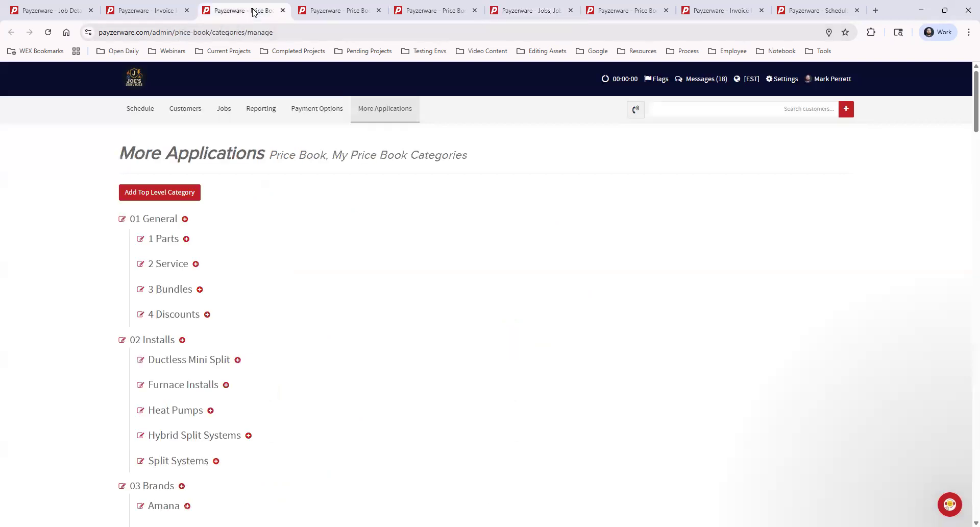
{"action": "left_click", "coordinate": [350, 10]}
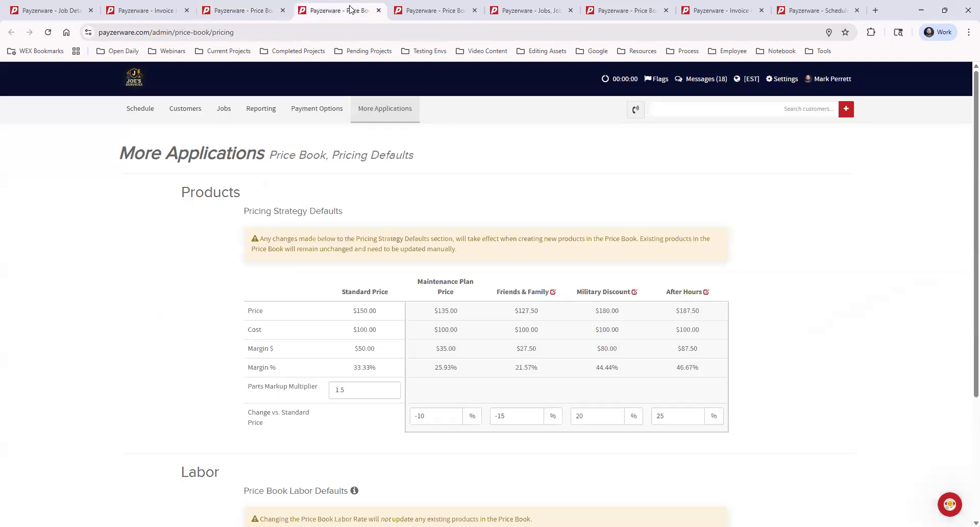
{"action": "left_click", "coordinate": [449, 10]}
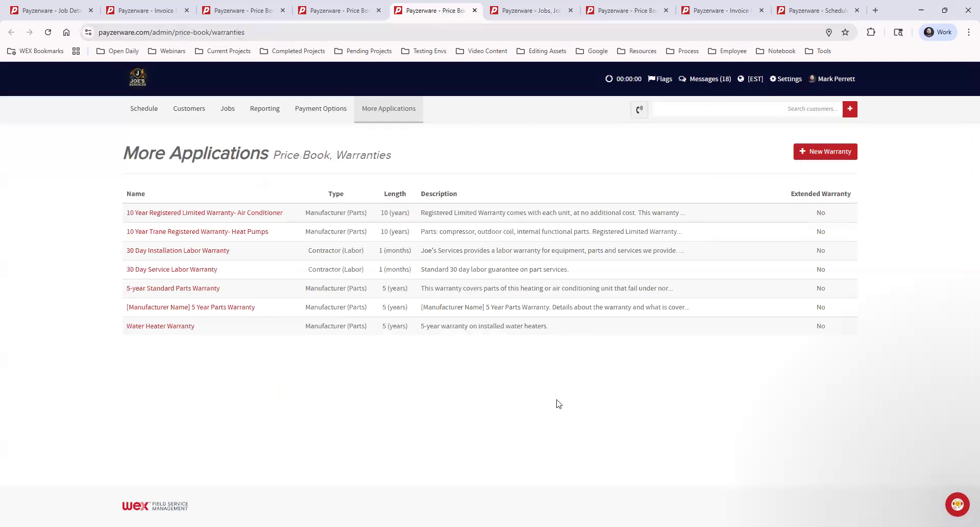
{"action": "left_click", "coordinate": [516, 11]}
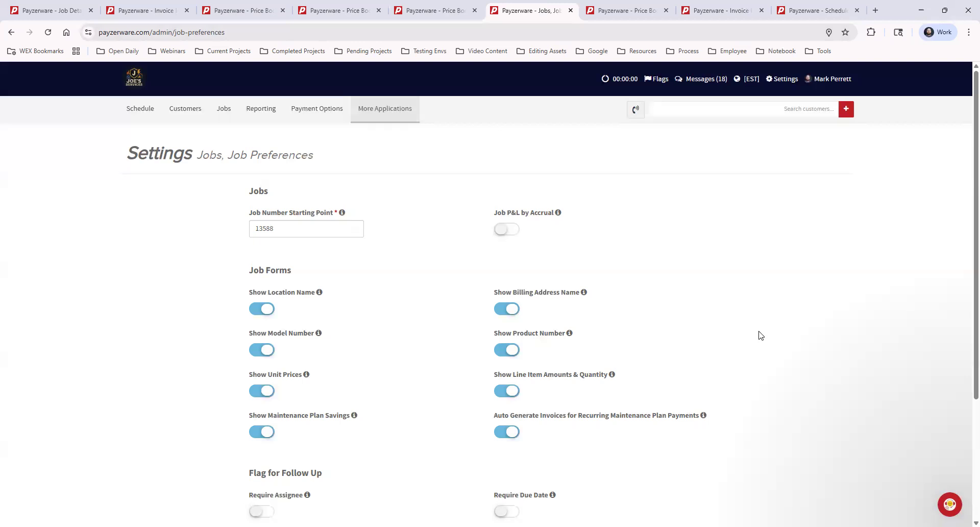
View My Price Book and look through its list of categories and subcategories.
{"action": "left_click", "coordinate": [626, 12]}
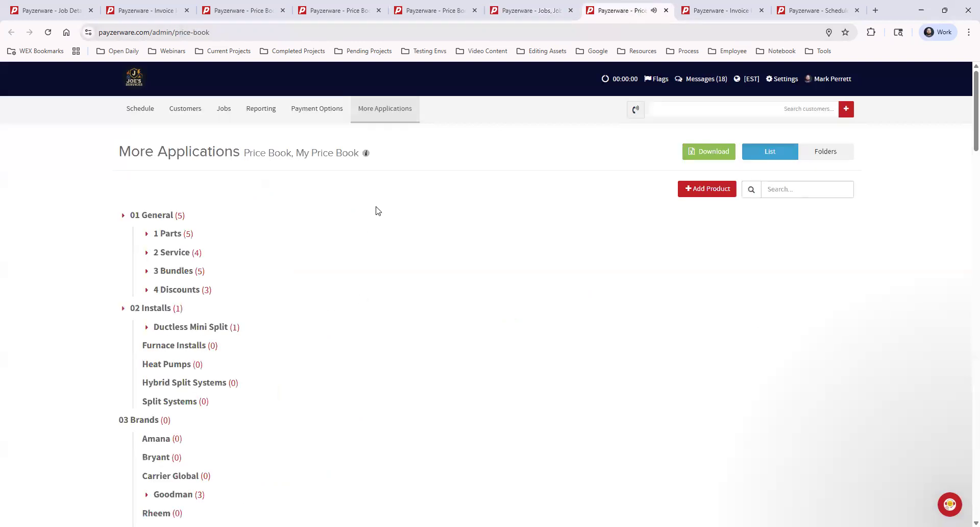
{"action": "left_click", "coordinate": [374, 110]}
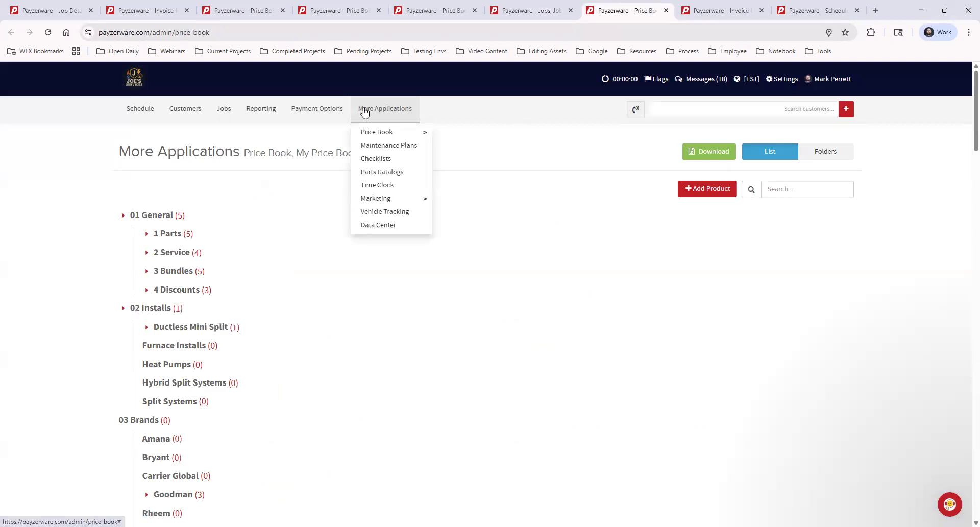
{"action": "mouse_move", "coordinate": [396, 133]}
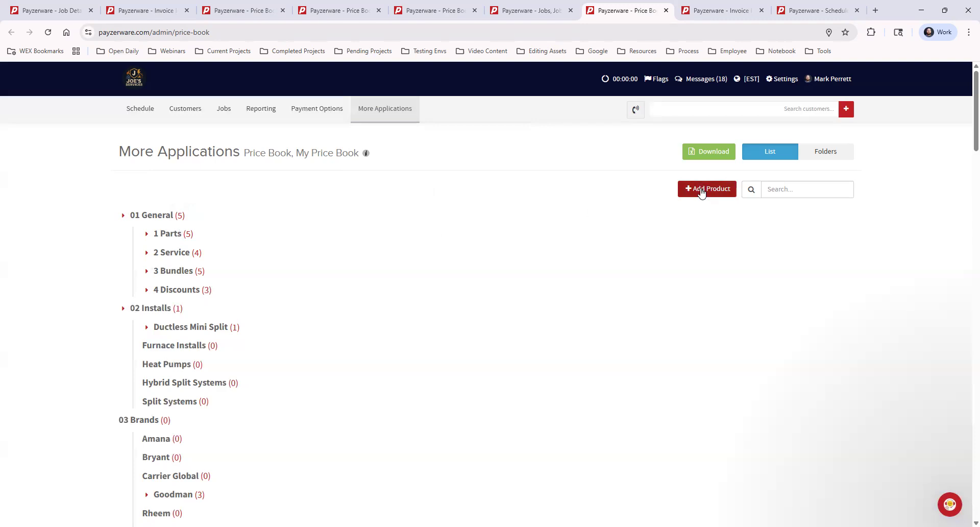
{"action": "scroll", "coordinate": [286, 397], "scroll_direction": "down", "scroll_amount": 6}
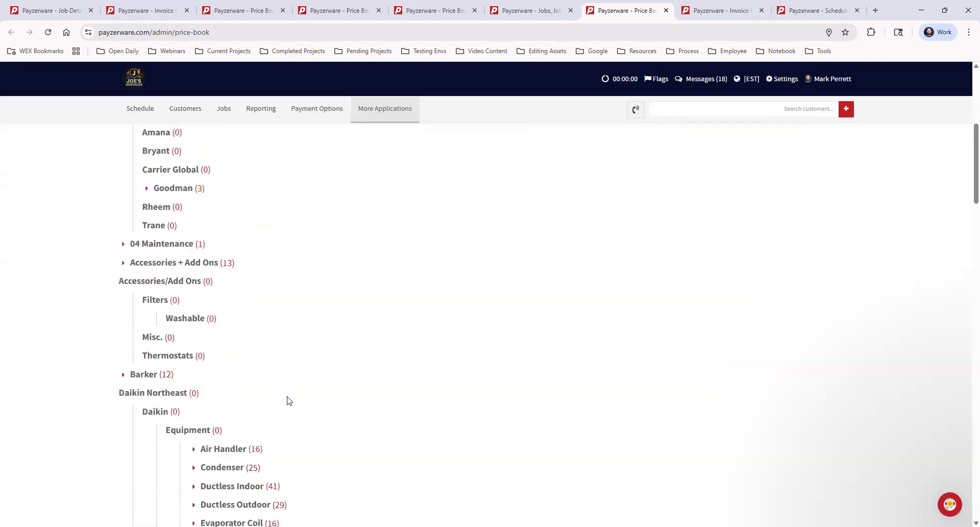
{"action": "scroll", "coordinate": [289, 400], "scroll_direction": "up", "scroll_amount": 6}
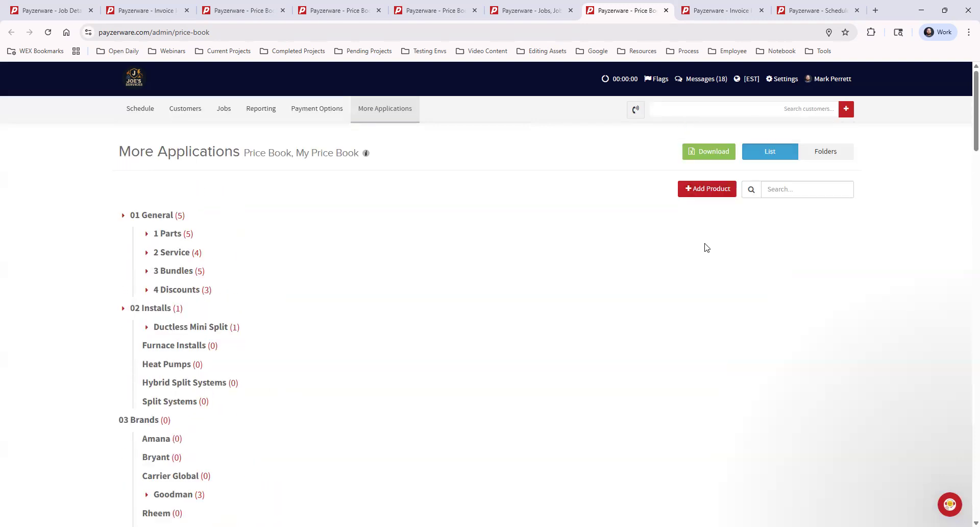
Start a new product of type Product - Single Part Only and name it General Part.
{"action": "left_click", "coordinate": [709, 189]}
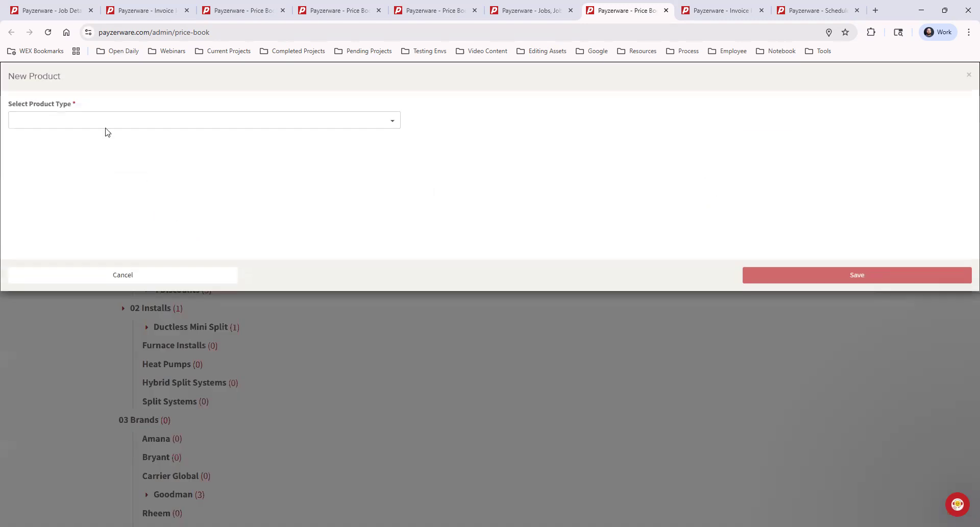
{"action": "left_click", "coordinate": [102, 122]}
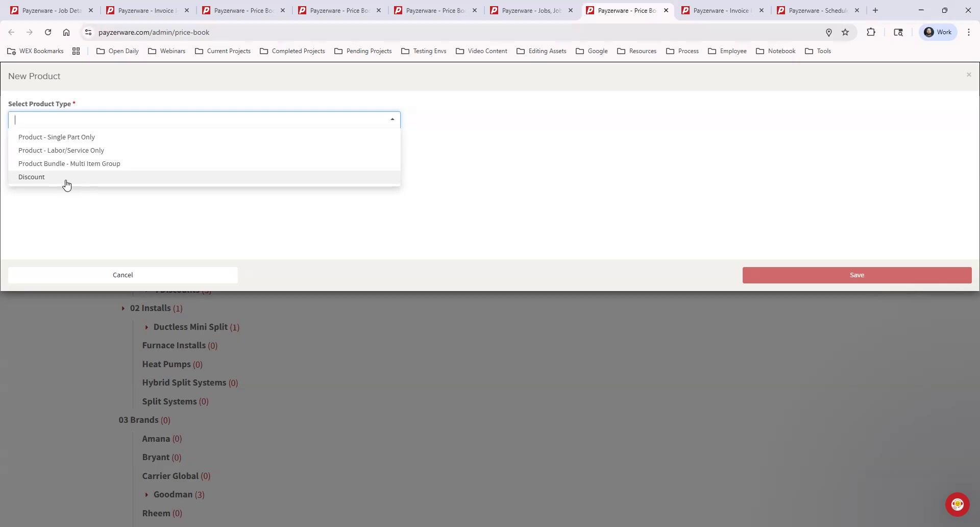
{"action": "left_click", "coordinate": [104, 139]}
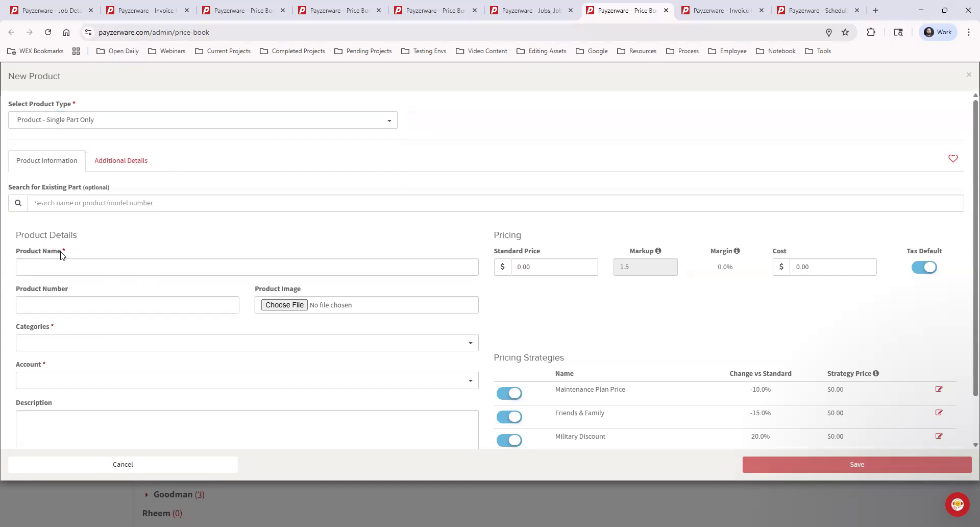
{"action": "left_click", "coordinate": [62, 342]}
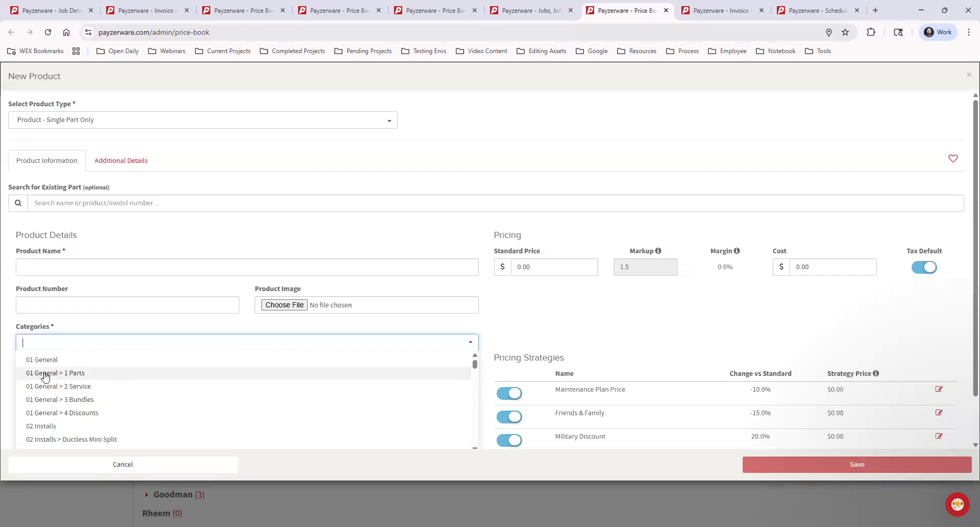
{"action": "left_click", "coordinate": [72, 269]}
{"action": "type", "text": "Gene"}
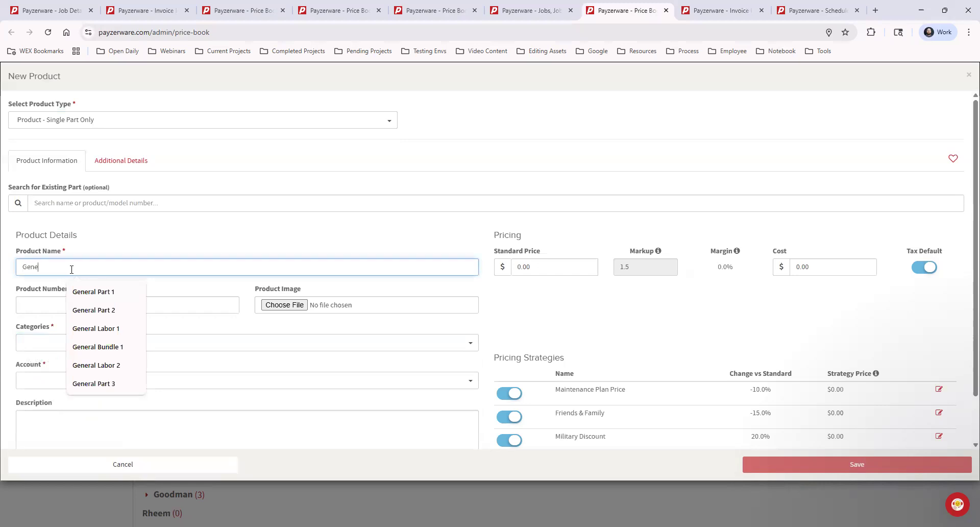
{"action": "type", "text": "ral Part"}
Assign General Part to the category 01 General > 1 Parts and the account Income - Job.
{"action": "left_click", "coordinate": [30, 347]}
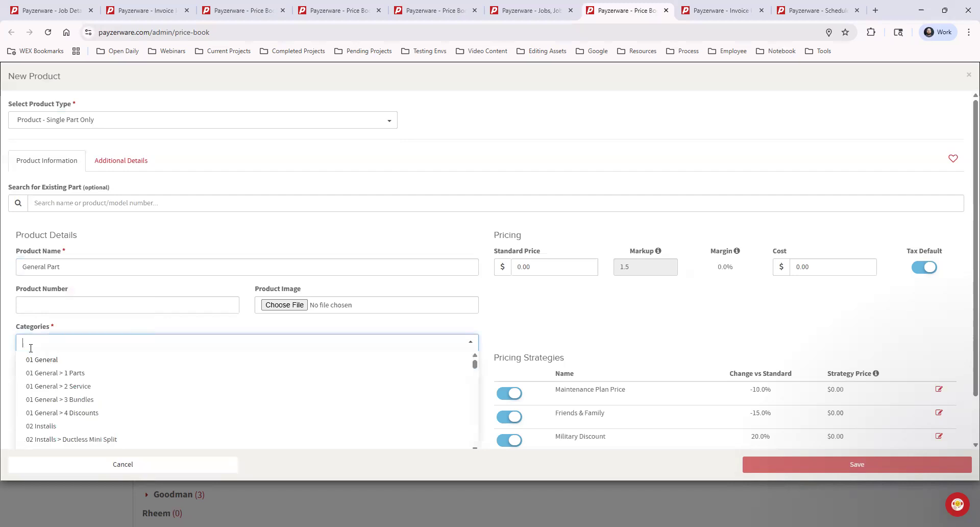
{"action": "left_click", "coordinate": [71, 375]}
{"action": "left_click", "coordinate": [146, 379]}
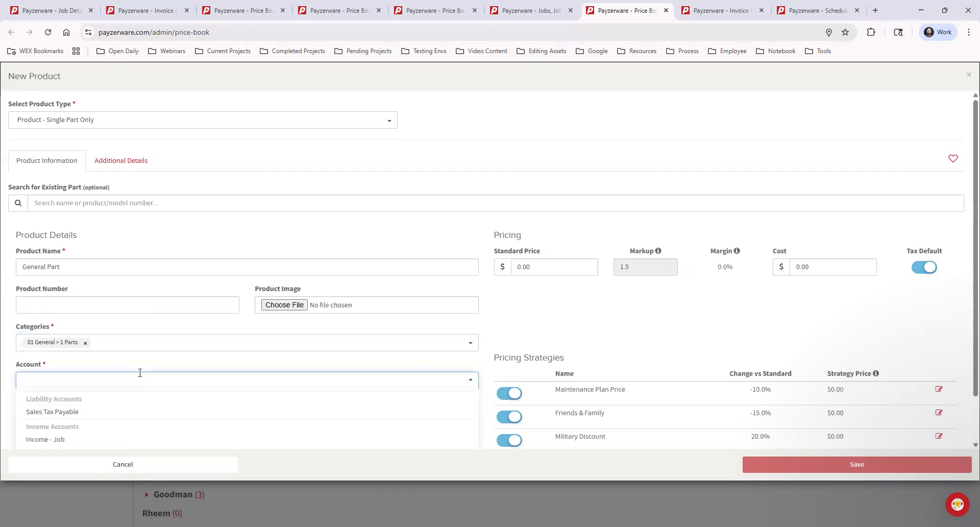
{"action": "scroll", "coordinate": [103, 381], "scroll_direction": "down", "scroll_amount": 1}
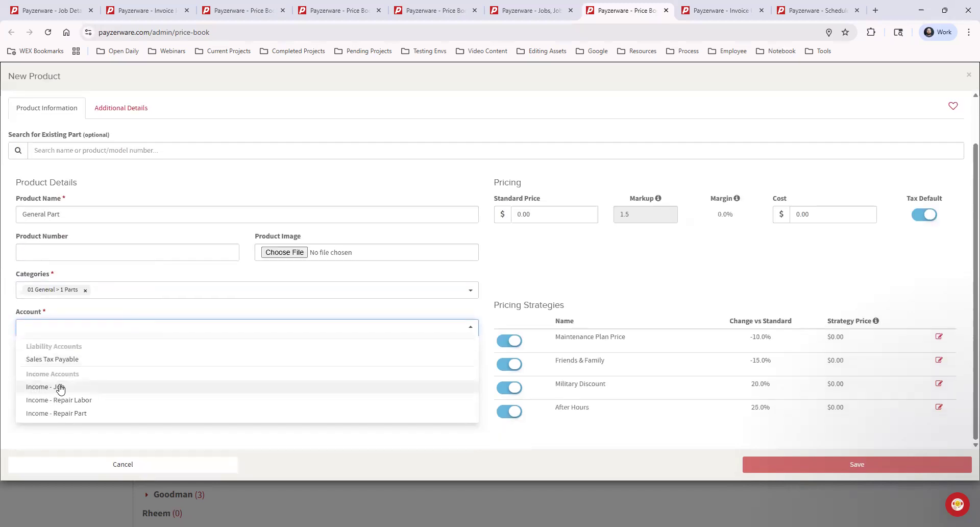
{"action": "left_click", "coordinate": [59, 387]}
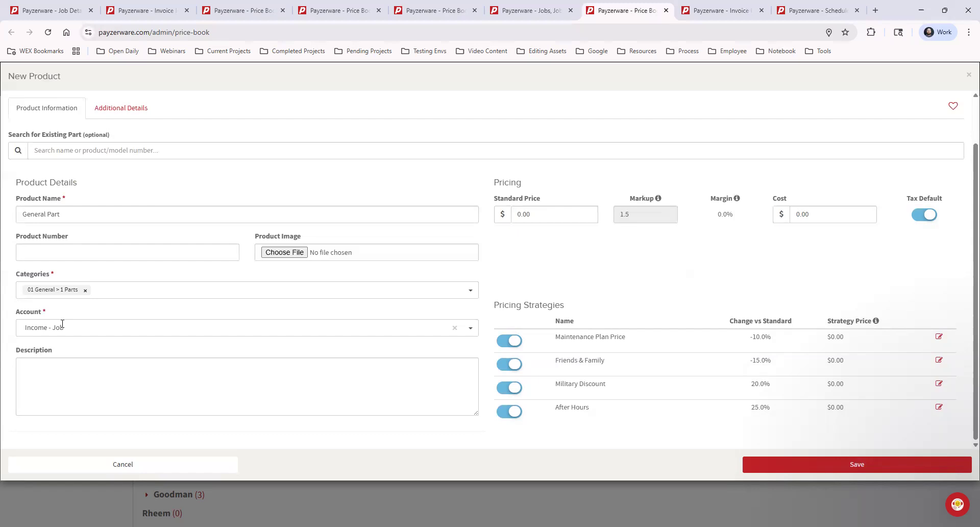
{"action": "left_click", "coordinate": [85, 327]}
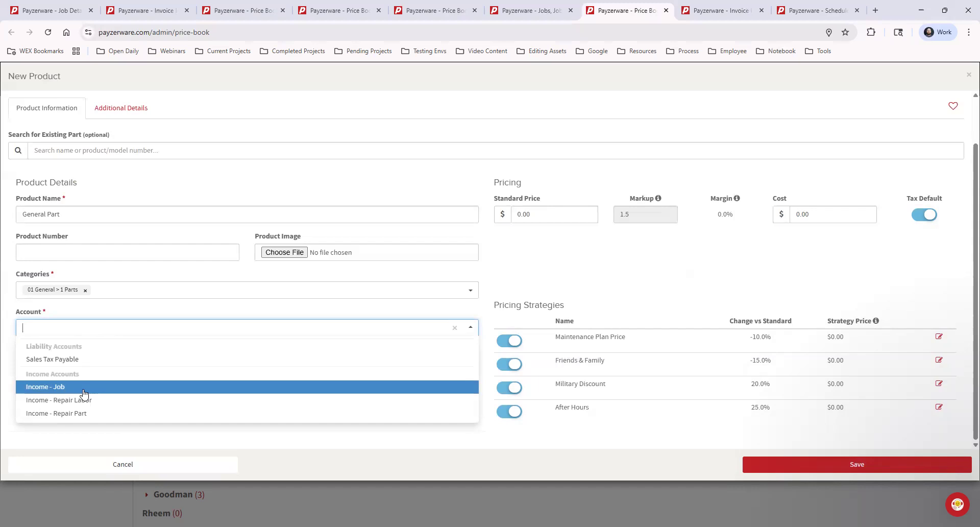
{"action": "key", "text": "Return"}
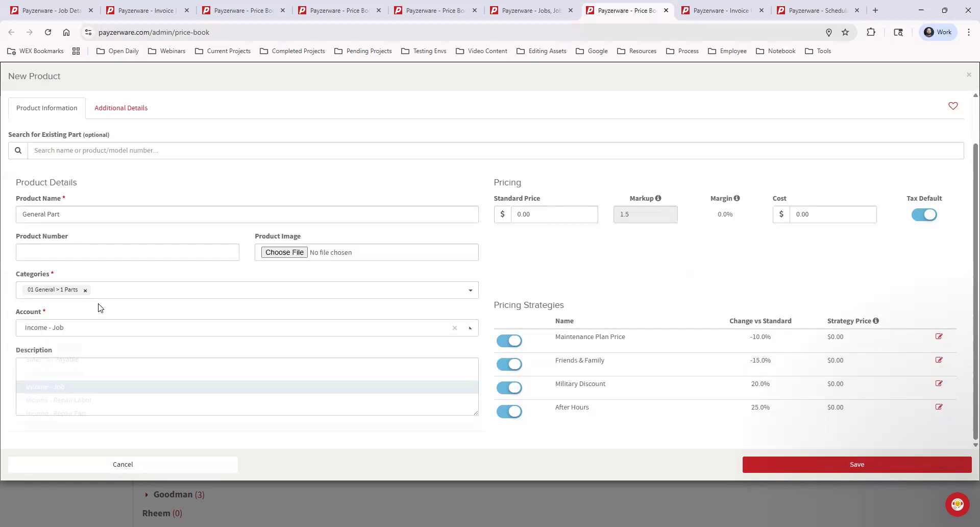
{"action": "left_click", "coordinate": [108, 370]}
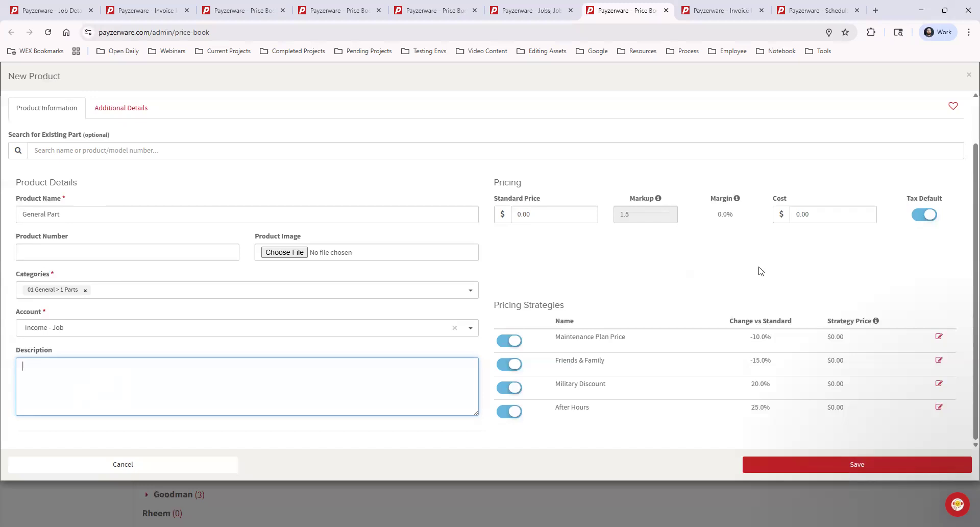
Switch Tax Default off and back on for General Part, and set its cost to 100.
{"action": "left_click", "coordinate": [924, 214]}
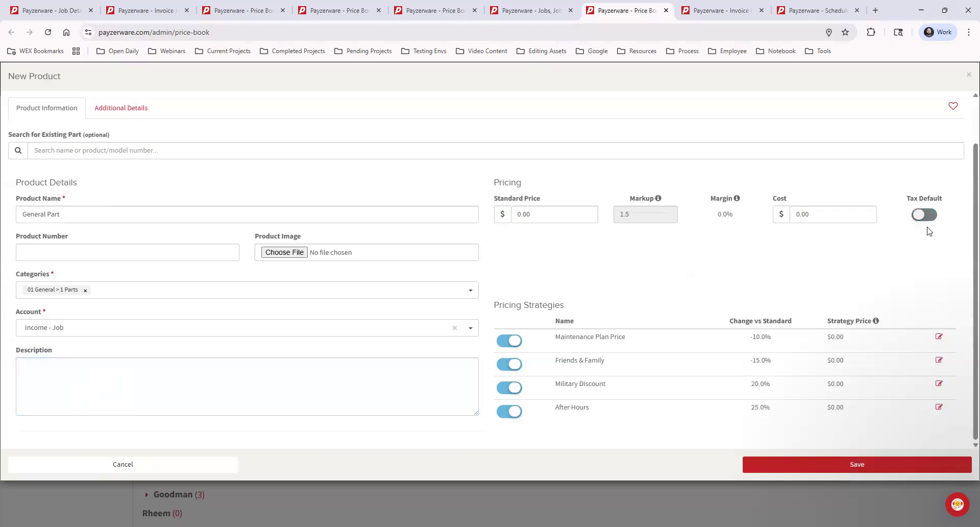
{"action": "left_click", "coordinate": [923, 215]}
{"action": "left_click", "coordinate": [796, 213]}
{"action": "double_click", "coordinate": [797, 213]}
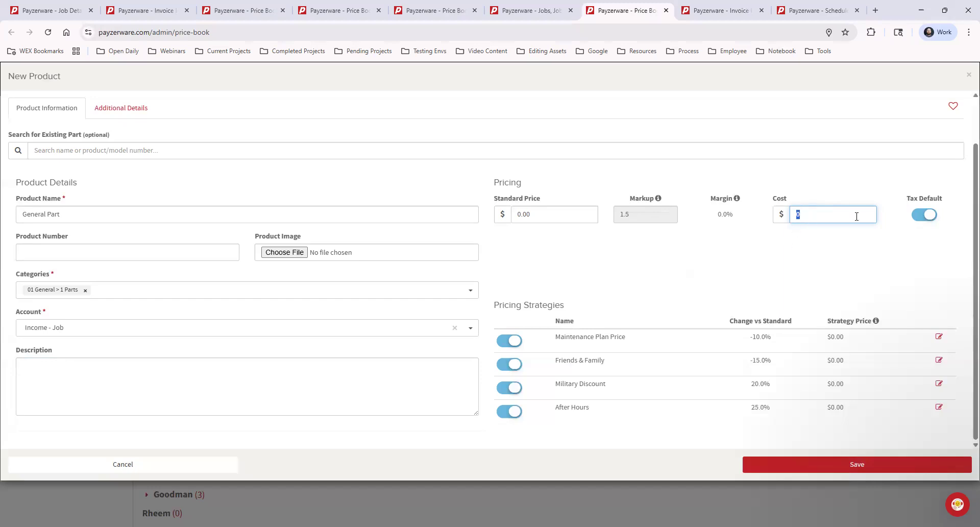
{"action": "left_click", "coordinate": [627, 259]}
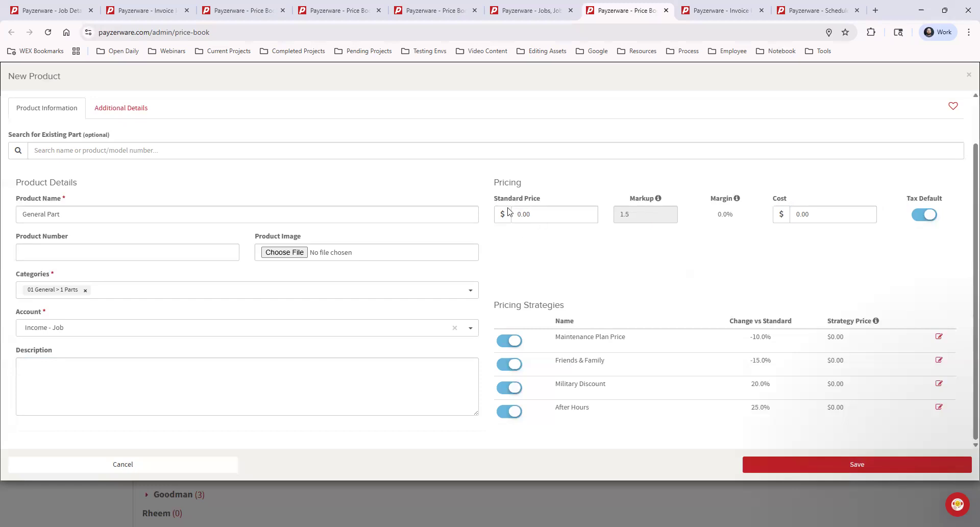
{"action": "left_click", "coordinate": [814, 218]}
{"action": "type", "text": "100"}
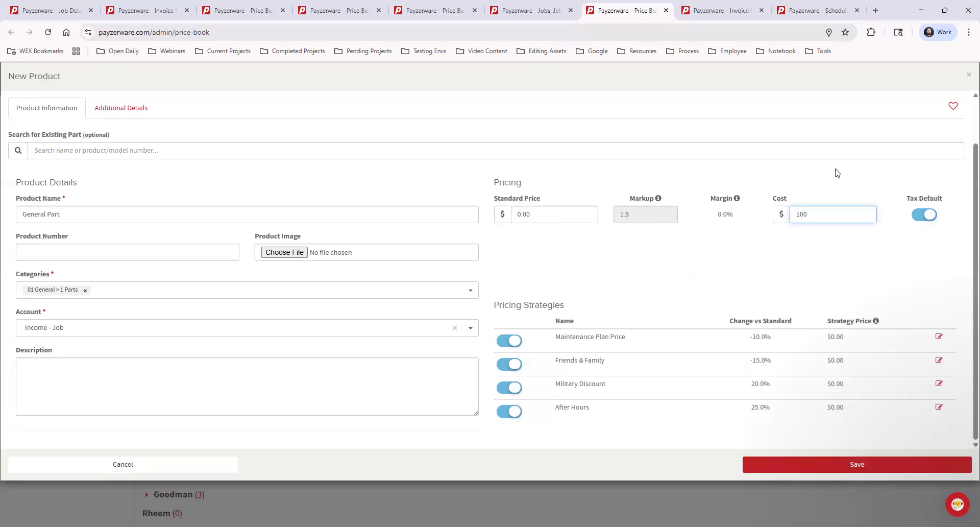
{"action": "left_click", "coordinate": [797, 275]}
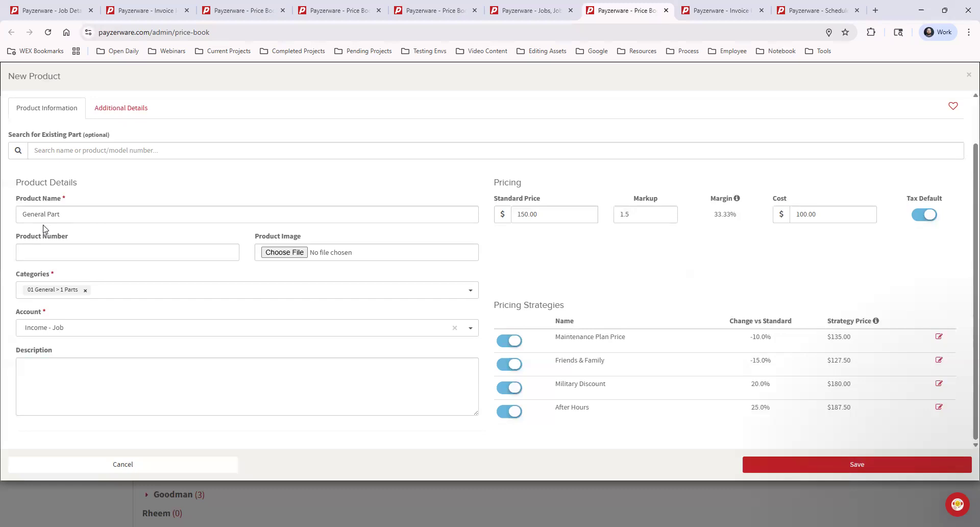
Override the standard price of General Part with 200.
{"action": "double_click", "coordinate": [525, 215]}
{"action": "type", "text": "200"}
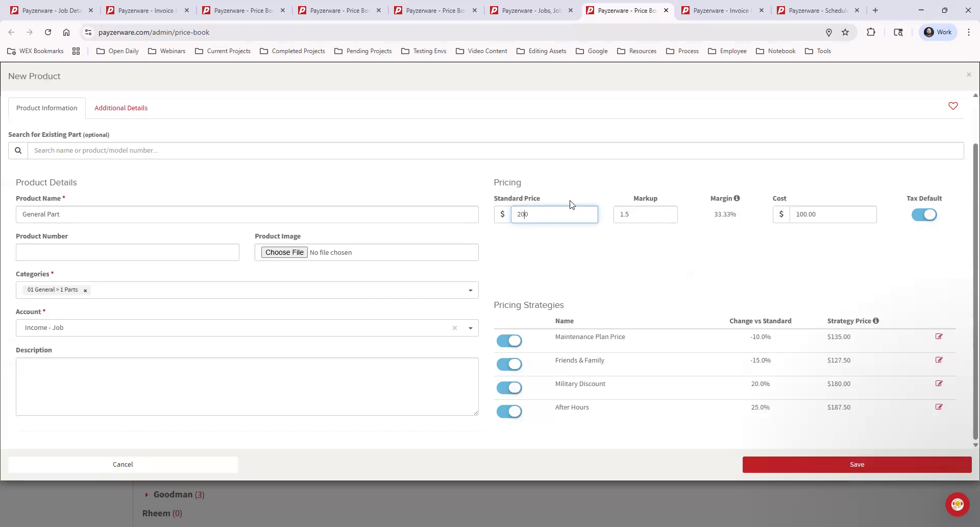
{"action": "left_click", "coordinate": [577, 239]}
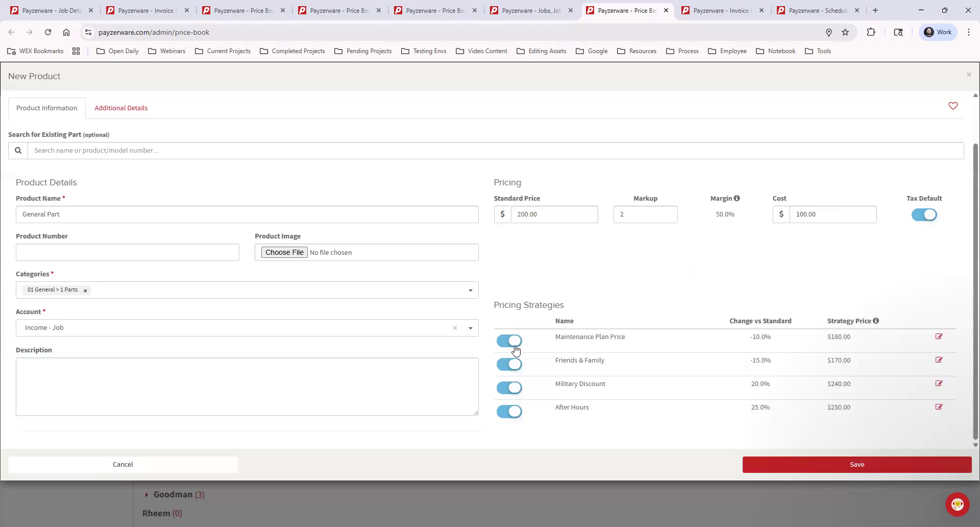
Examine the pricing strategies of General Part, switching Friends & Family off and back on.
{"action": "left_click_drag", "start_coordinate": [556, 337], "coordinate": [634, 342]}
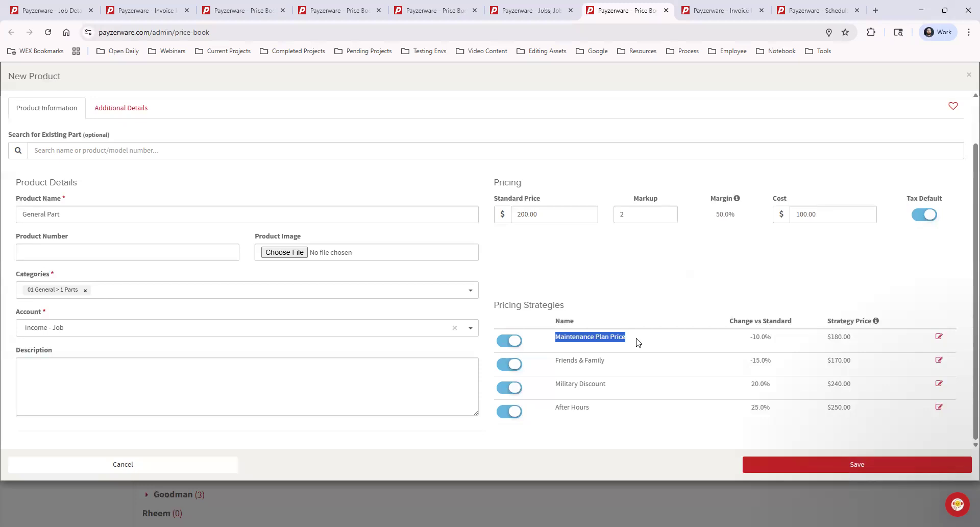
{"action": "left_click", "coordinate": [637, 342]}
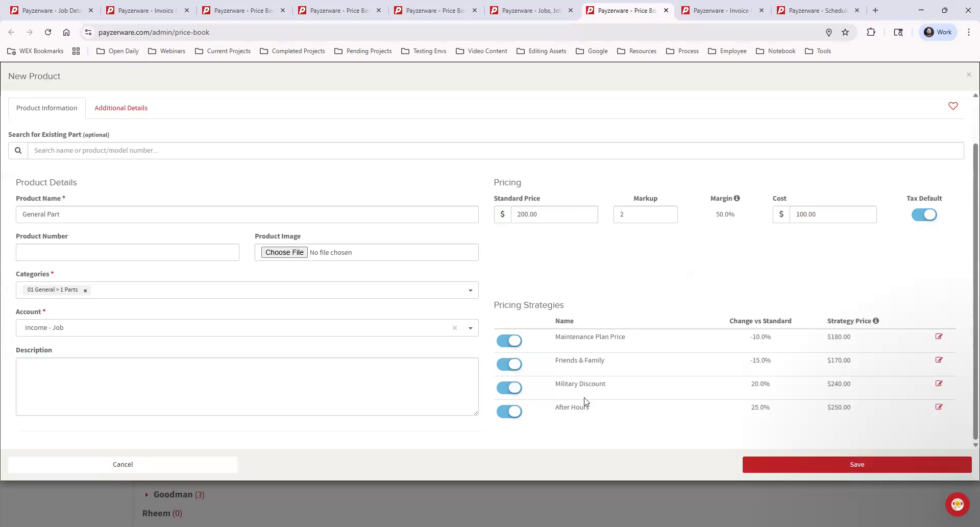
{"action": "left_click", "coordinate": [512, 365]}
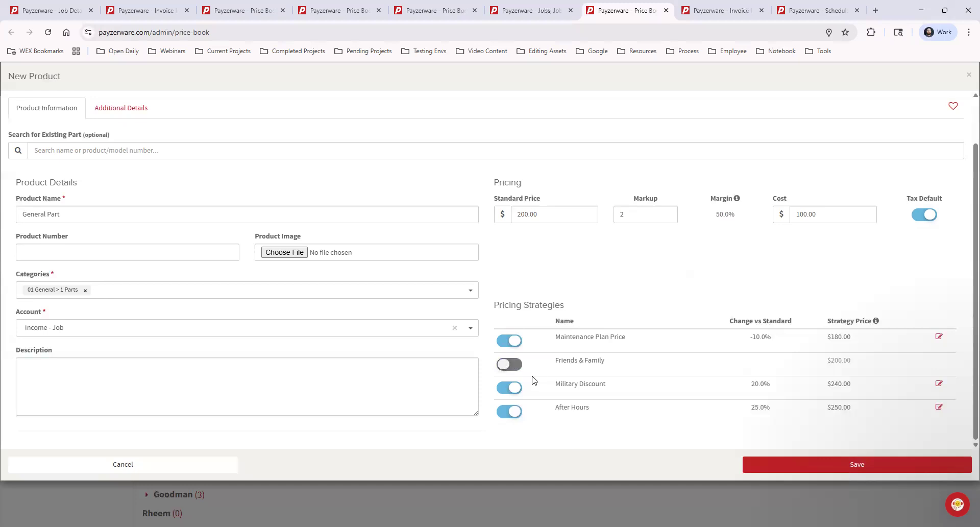
{"action": "left_click", "coordinate": [509, 363]}
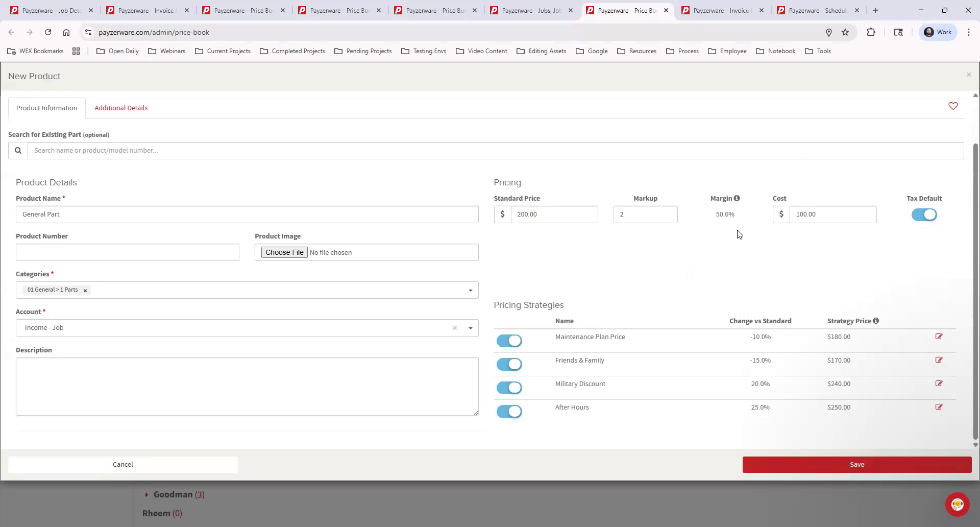
Mark General Part as a favorite and assign it the 5-year Standard Parts Warranty as manufacturer warranty.
{"action": "left_click", "coordinate": [953, 107]}
{"action": "left_click", "coordinate": [126, 111]}
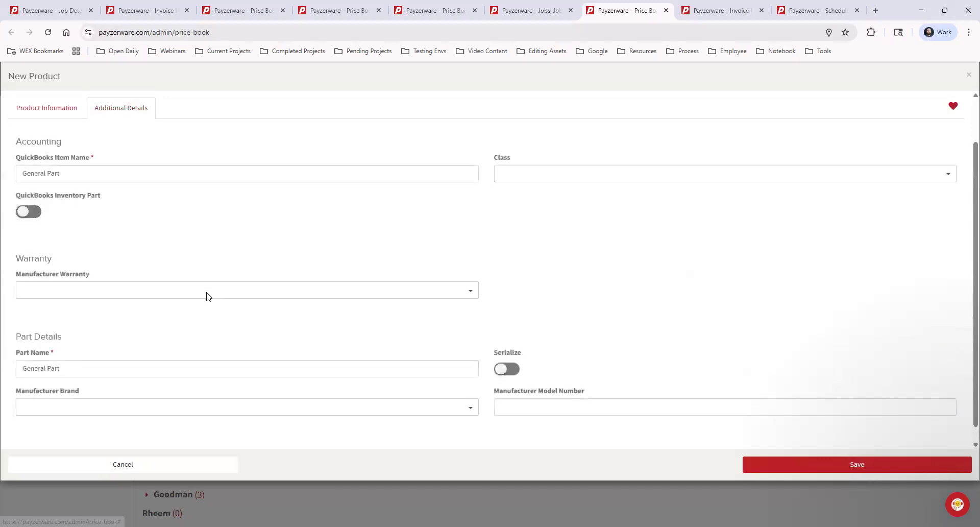
{"action": "left_click", "coordinate": [145, 290]}
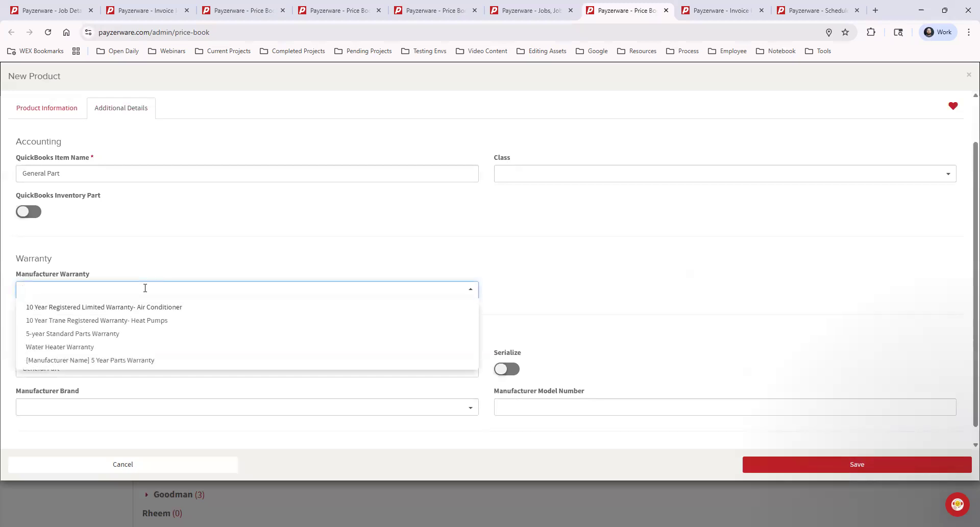
{"action": "left_click", "coordinate": [104, 335]}
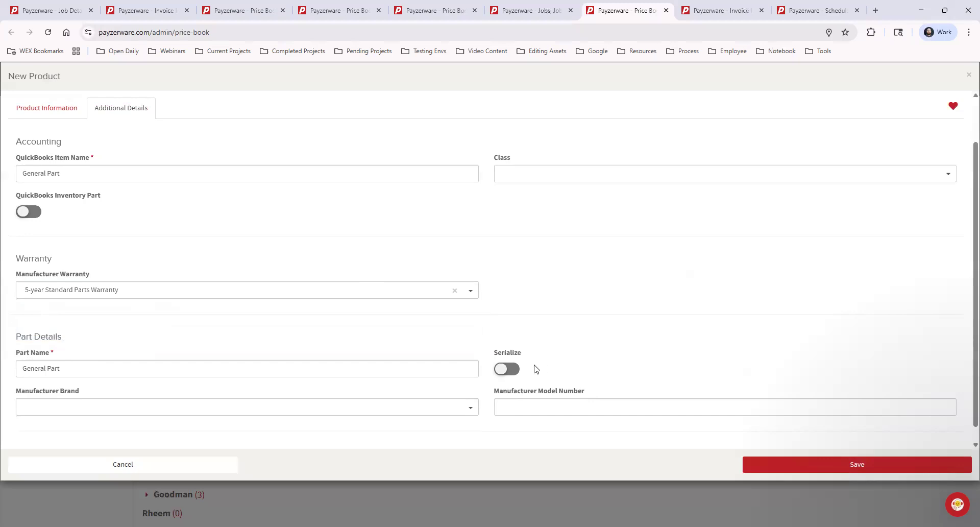
Try out the Serialize option for General Part and close the new product form without saving.
{"action": "left_click", "coordinate": [509, 371]}
{"action": "left_click", "coordinate": [516, 373]}
{"action": "left_click", "coordinate": [514, 370]}
{"action": "left_click", "coordinate": [44, 108]}
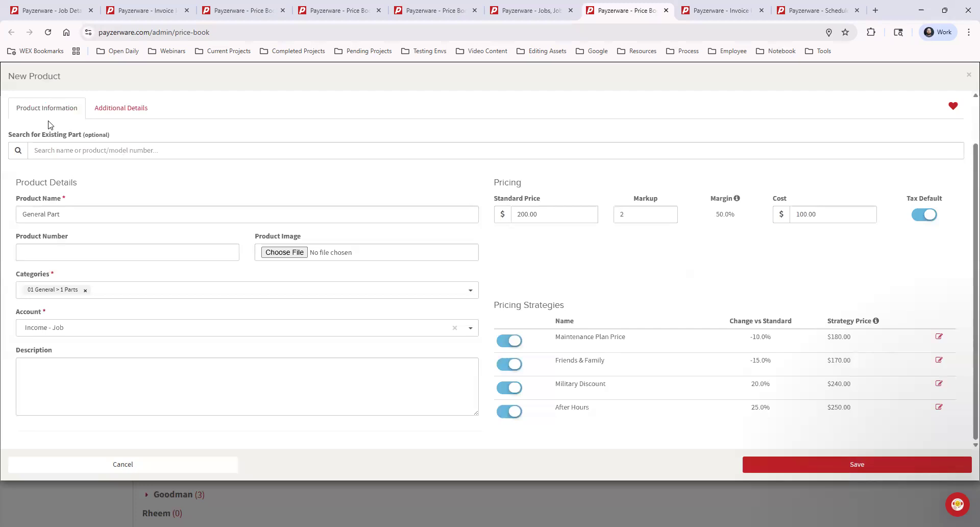
{"action": "left_click", "coordinate": [968, 75]}
Start a new Product - Labor/Service Only in the category 01 General > 2 Service and name it General Labor.
{"action": "left_click", "coordinate": [698, 193]}
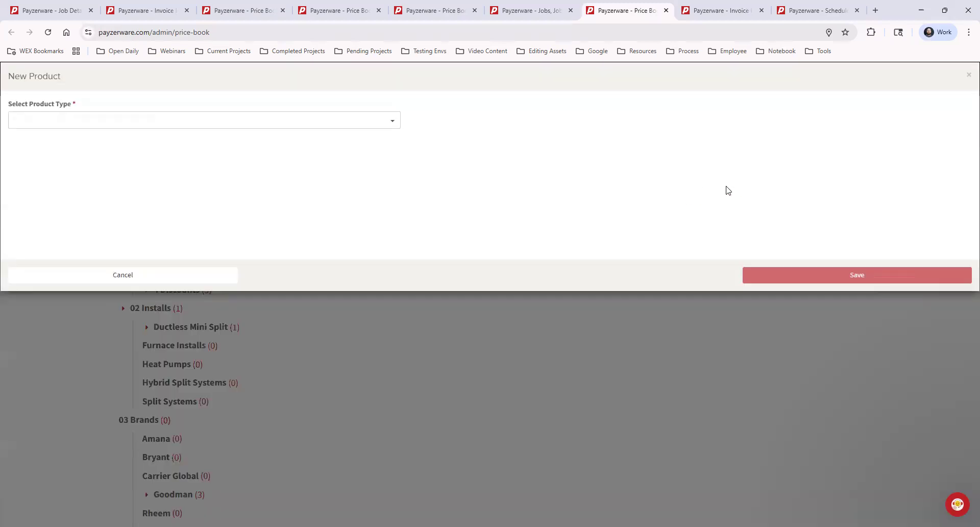
{"action": "left_click", "coordinate": [266, 121]}
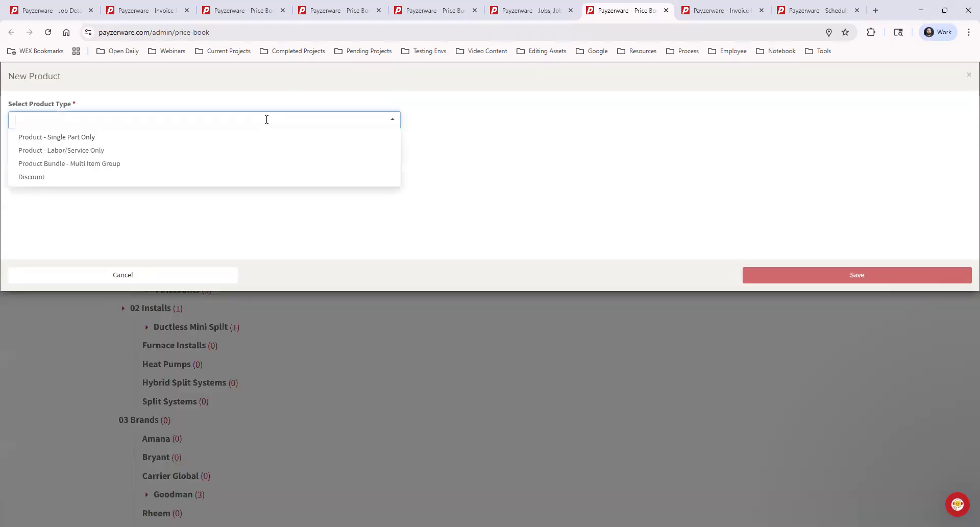
{"action": "left_click", "coordinate": [86, 152]}
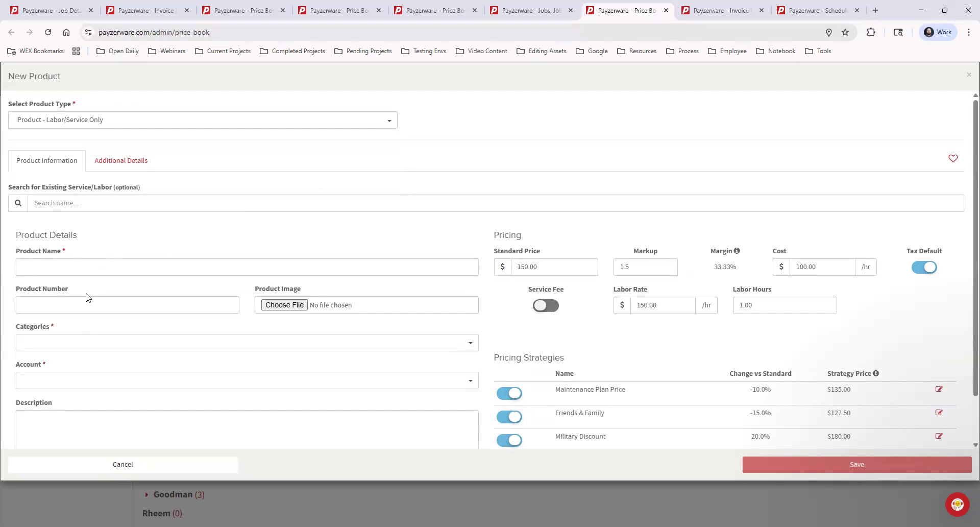
{"action": "left_click", "coordinate": [32, 343]}
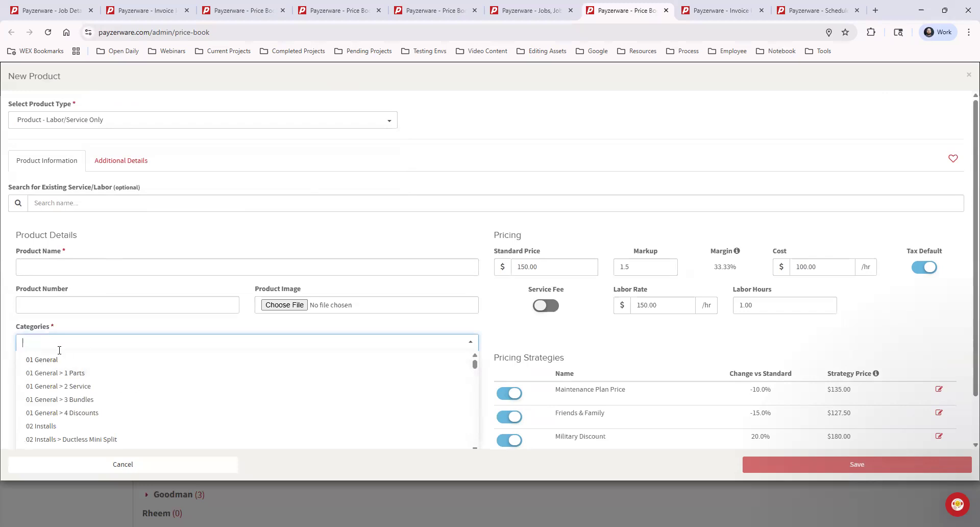
{"action": "left_click", "coordinate": [87, 388]}
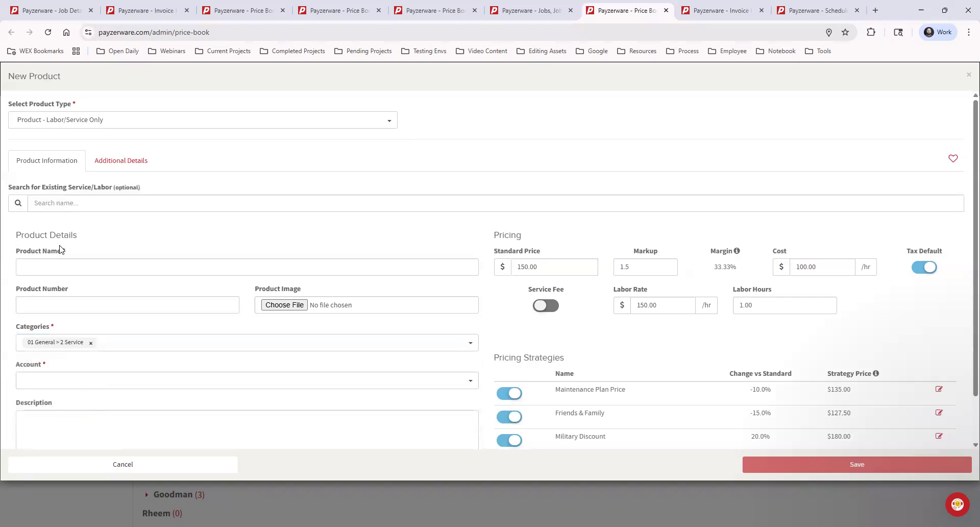
{"action": "left_click", "coordinate": [77, 265]}
{"action": "type", "text": "Gen"}
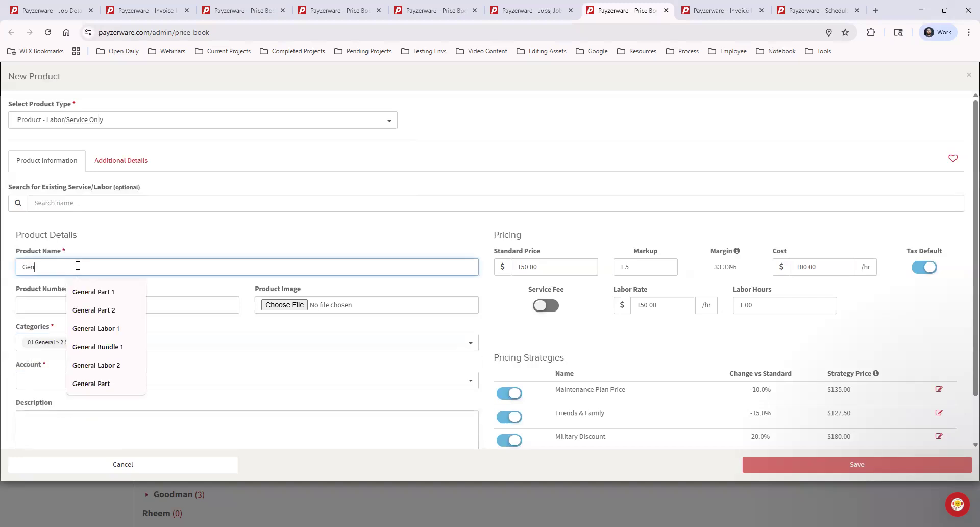
{"action": "type", "text": "eral Labor"}
{"action": "left_click", "coordinate": [111, 237]}
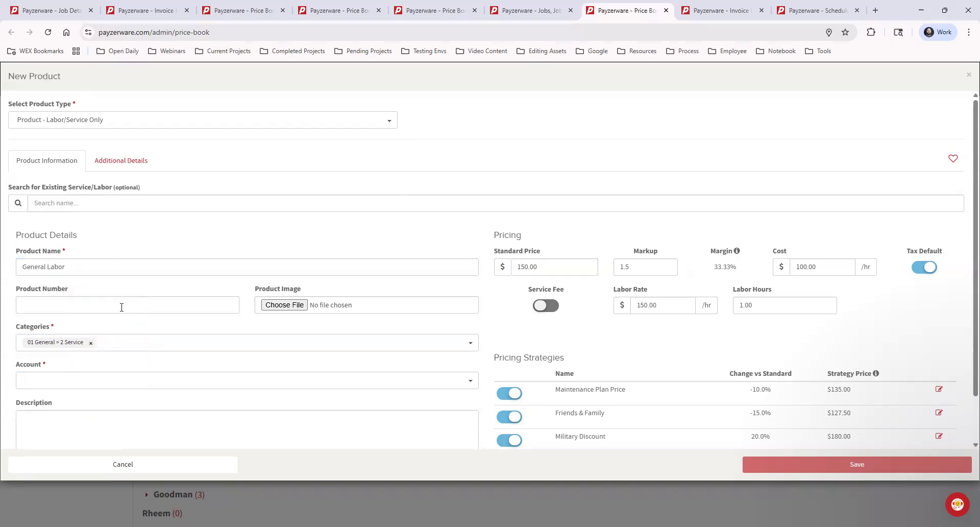
Reselect the category 01 General > 2 Service for General Labor and assign it the account Income - Repair Labor.
{"action": "left_click", "coordinate": [90, 342]}
{"action": "left_click", "coordinate": [82, 343]}
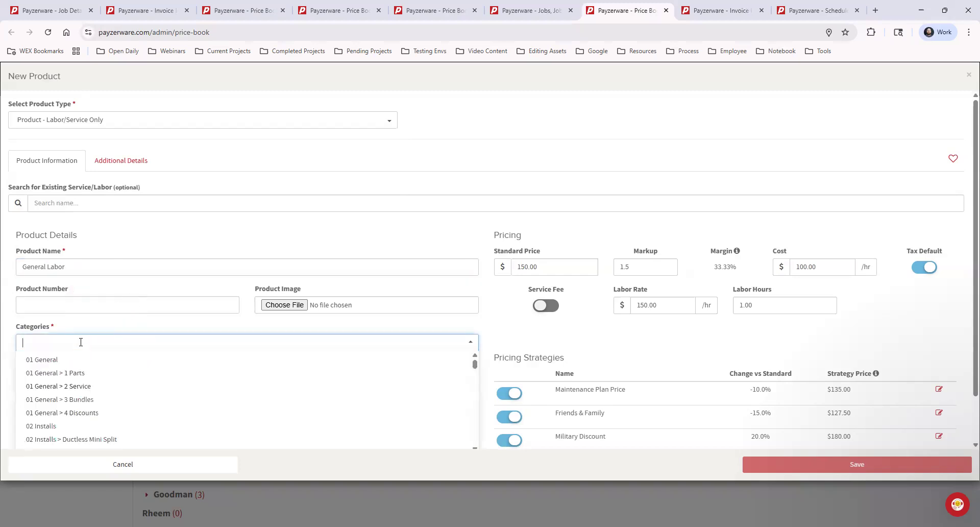
{"action": "left_click", "coordinate": [100, 389]}
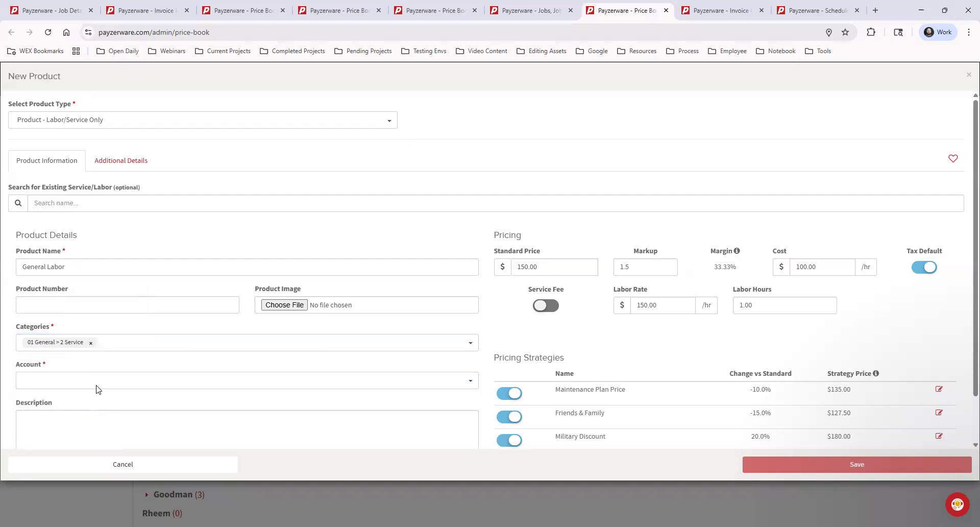
{"action": "left_click", "coordinate": [115, 380]}
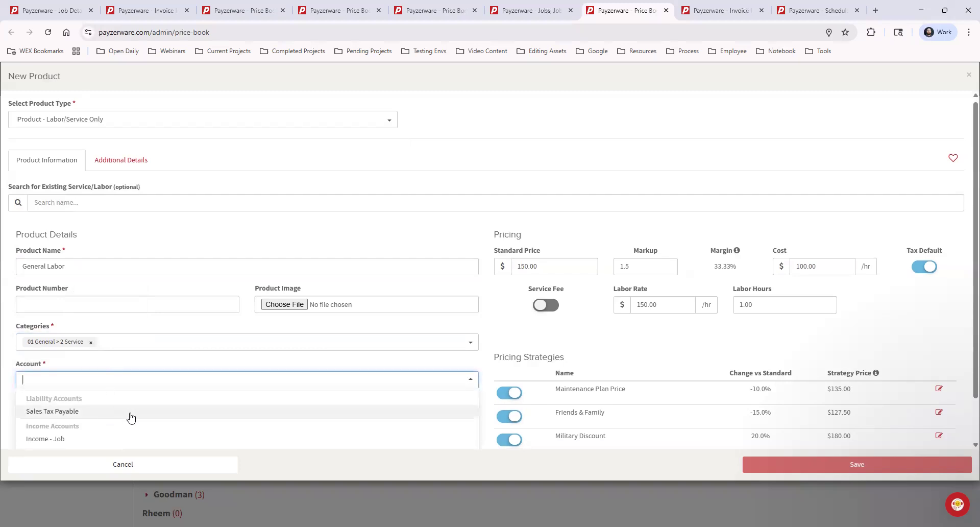
{"action": "scroll", "coordinate": [131, 417], "scroll_direction": "down", "scroll_amount": 1}
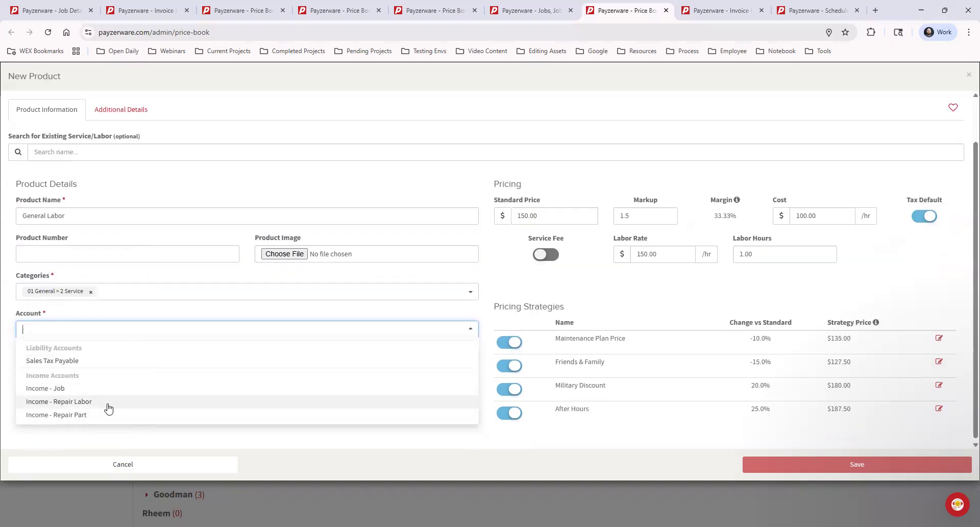
{"action": "left_click", "coordinate": [105, 404]}
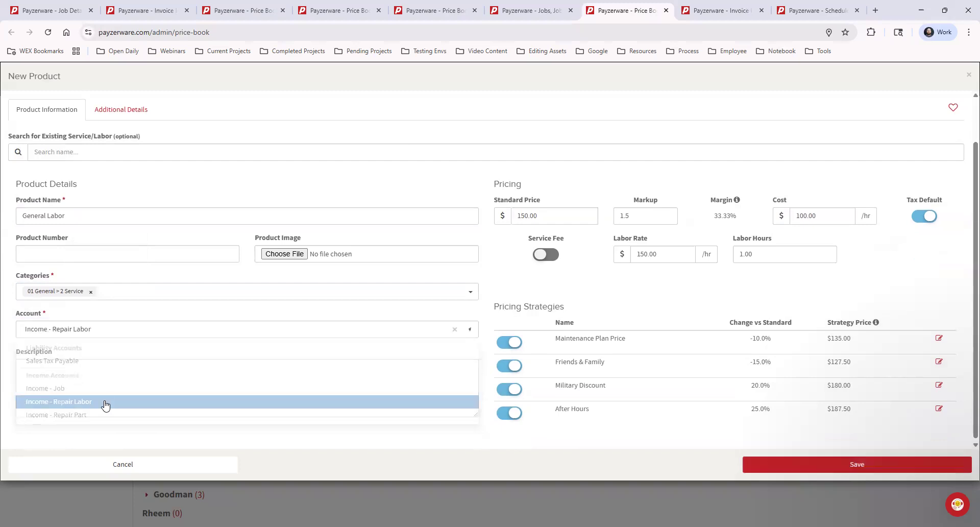
{"action": "left_click", "coordinate": [171, 394]}
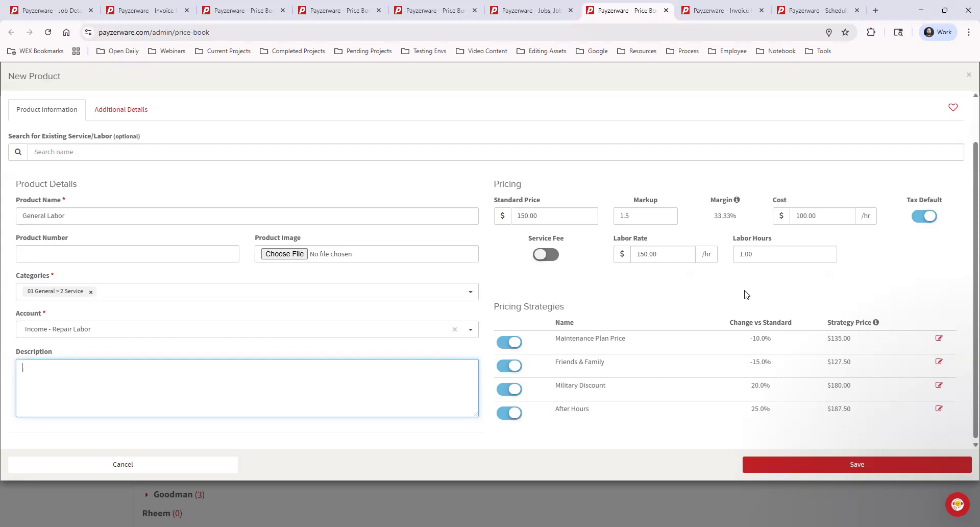
Switch off the Maintenance Plan Price, Friends & Family, Military Discount and After Hours pricing strategies for General Labor.
{"action": "left_click", "coordinate": [513, 343]}
{"action": "left_click", "coordinate": [513, 366]}
{"action": "left_click", "coordinate": [513, 389]}
{"action": "left_click", "coordinate": [513, 413]}
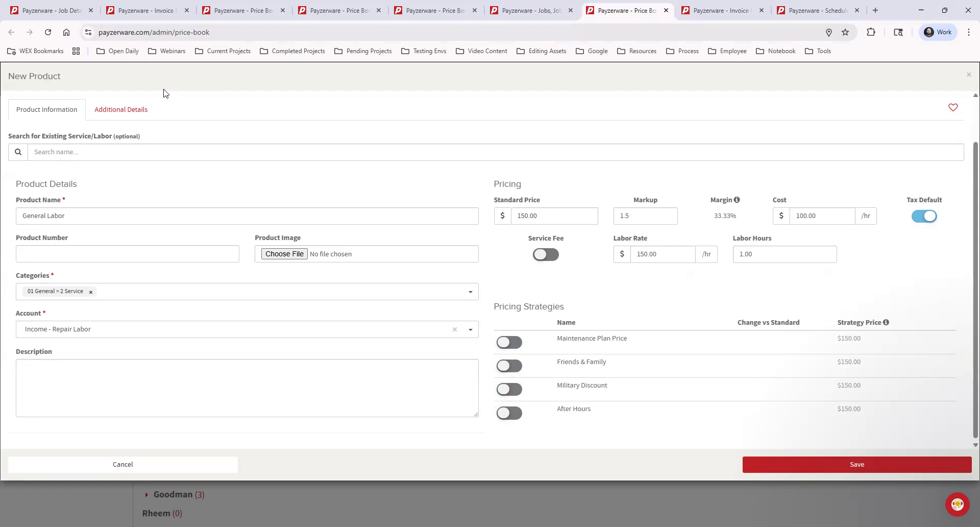
Assign General Labor the 30 Day Installation Labor Warranty as contractor warranty and mark it as a favorite.
{"action": "left_click", "coordinate": [122, 110]}
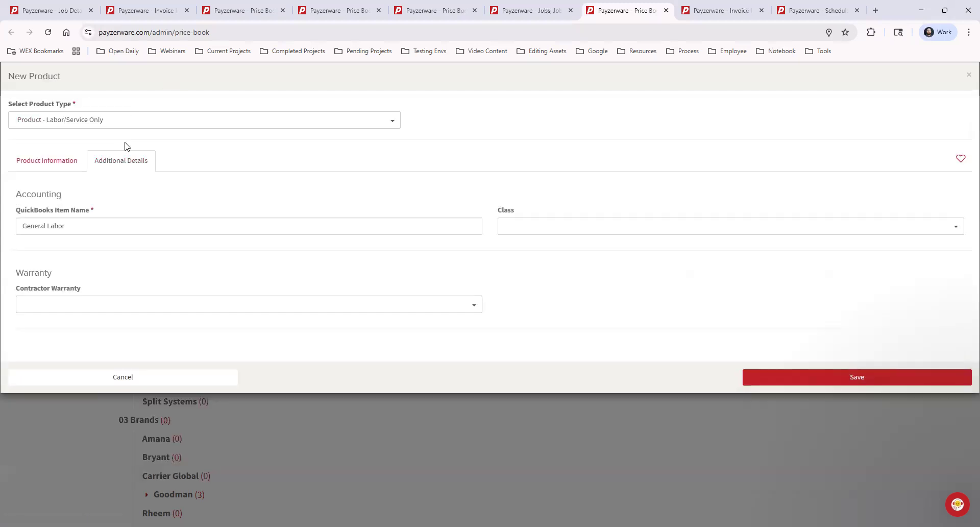
{"action": "left_click", "coordinate": [78, 304]}
{"action": "left_click", "coordinate": [120, 322]}
{"action": "left_click", "coordinate": [959, 161]}
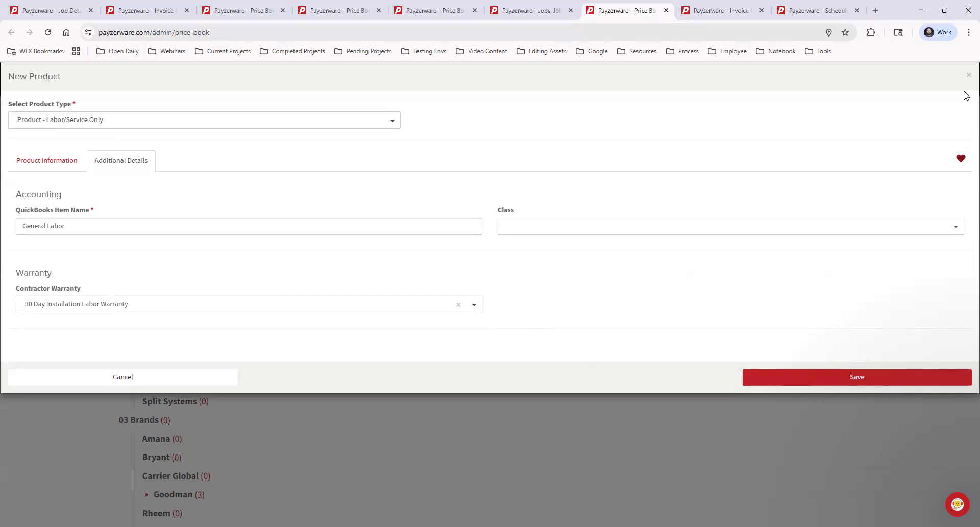
Close the General Labor form without saving and start a new product of type Product Bundle - Multi Item Group.
{"action": "left_click", "coordinate": [967, 75]}
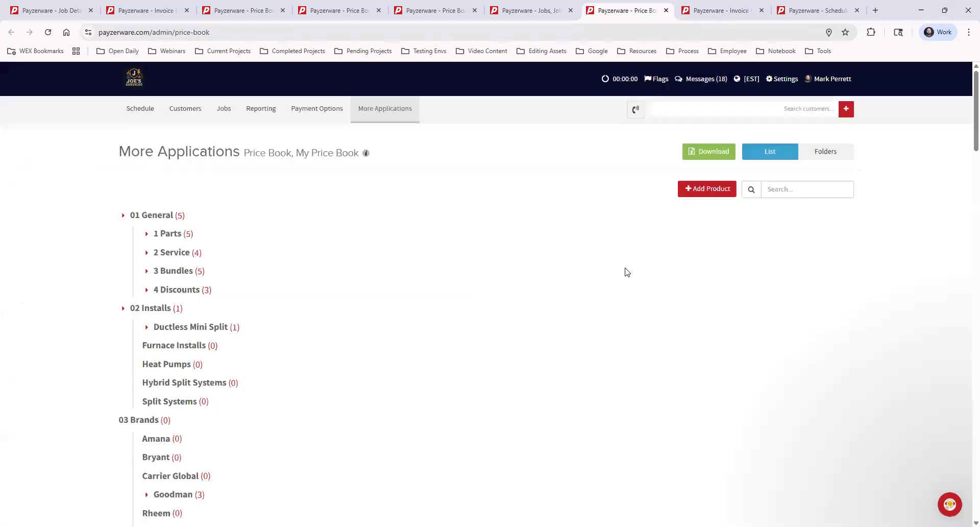
{"action": "left_click", "coordinate": [698, 191]}
{"action": "left_click", "coordinate": [287, 120]}
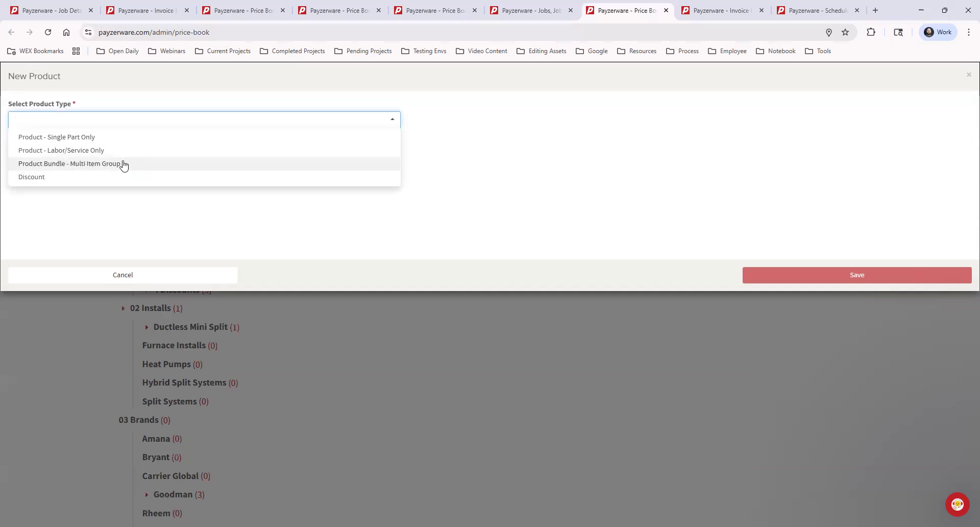
{"action": "left_click", "coordinate": [105, 164]}
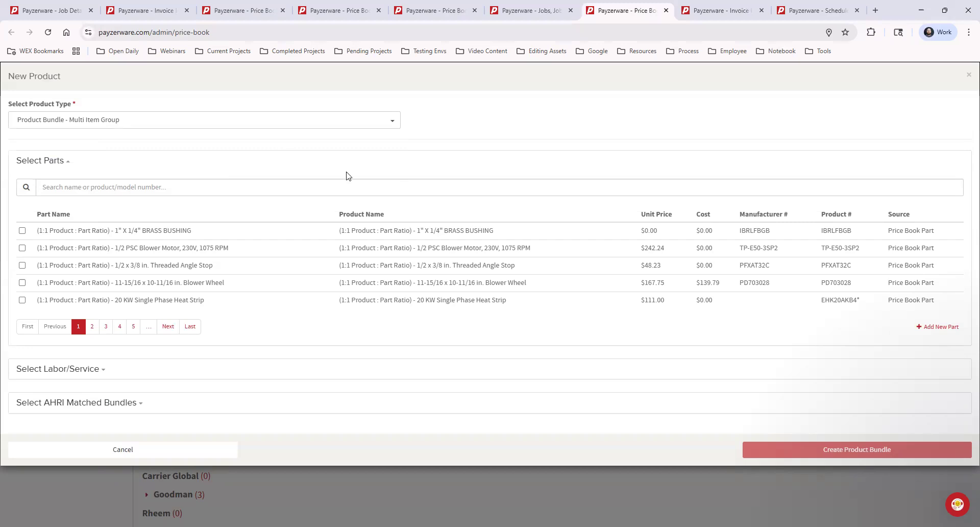
Search the parts for "general" and include the $200.00 General Part 1 and the $300.00 General Part 2 in the bundle.
{"action": "left_click", "coordinate": [82, 187]}
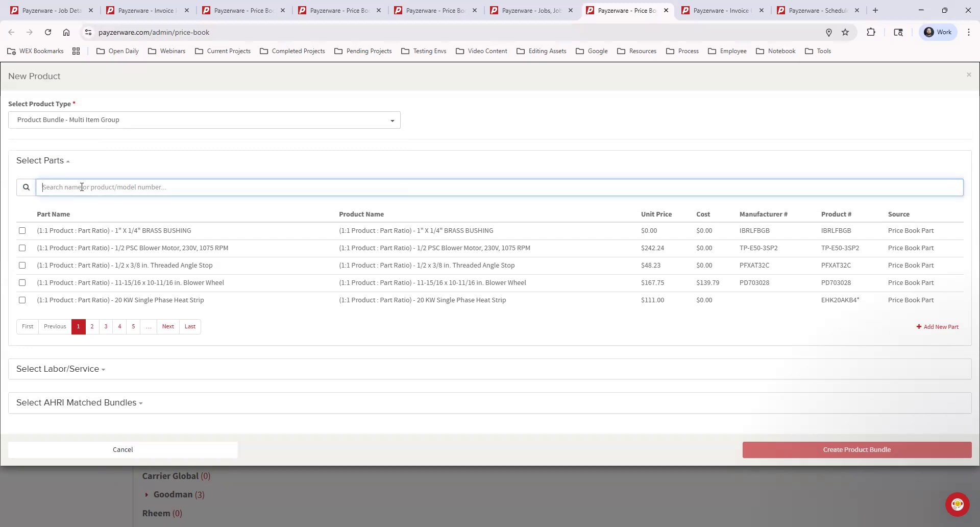
{"action": "type", "text": "gen"}
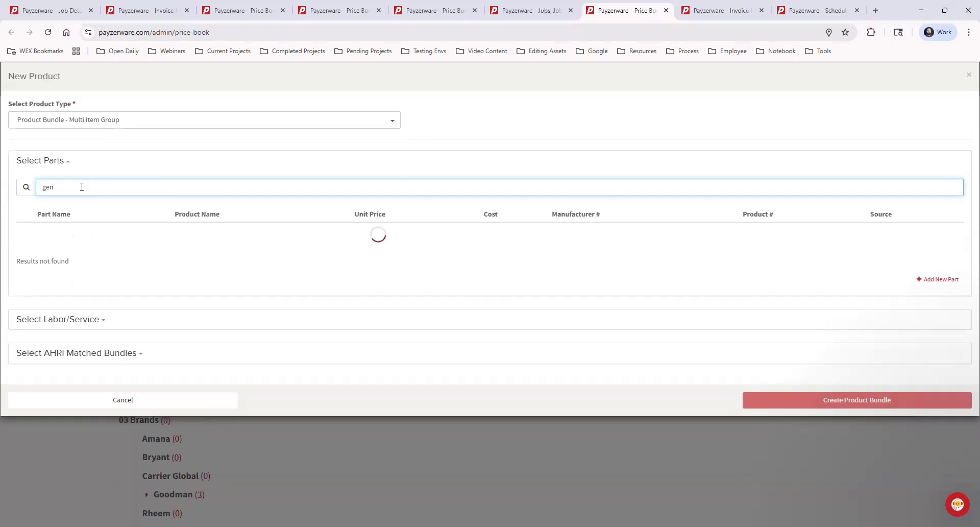
{"action": "type", "text": "eral"}
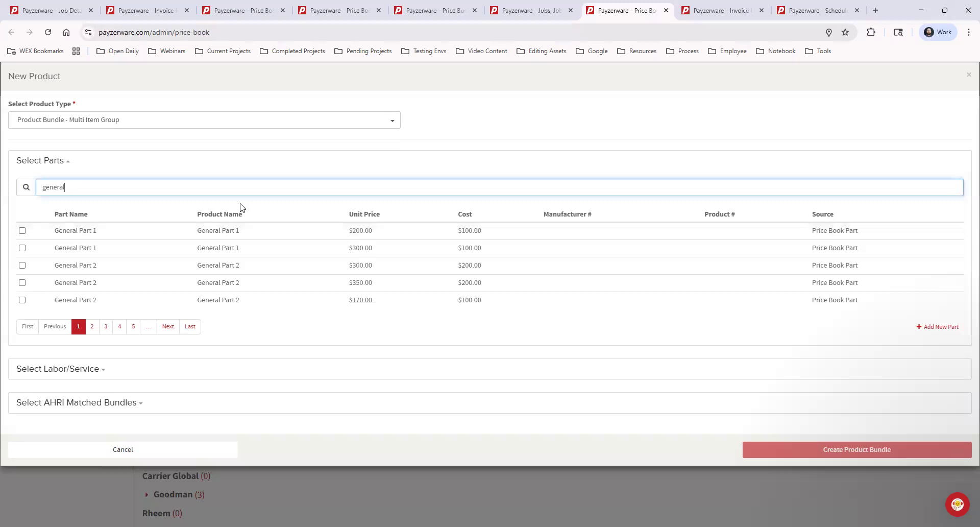
{"action": "left_click", "coordinate": [22, 231]}
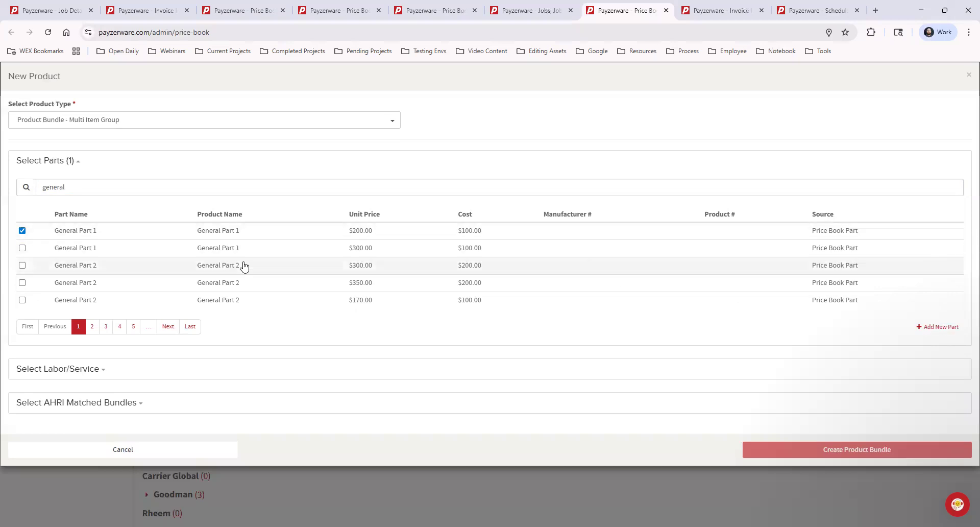
{"action": "left_click", "coordinate": [22, 265]}
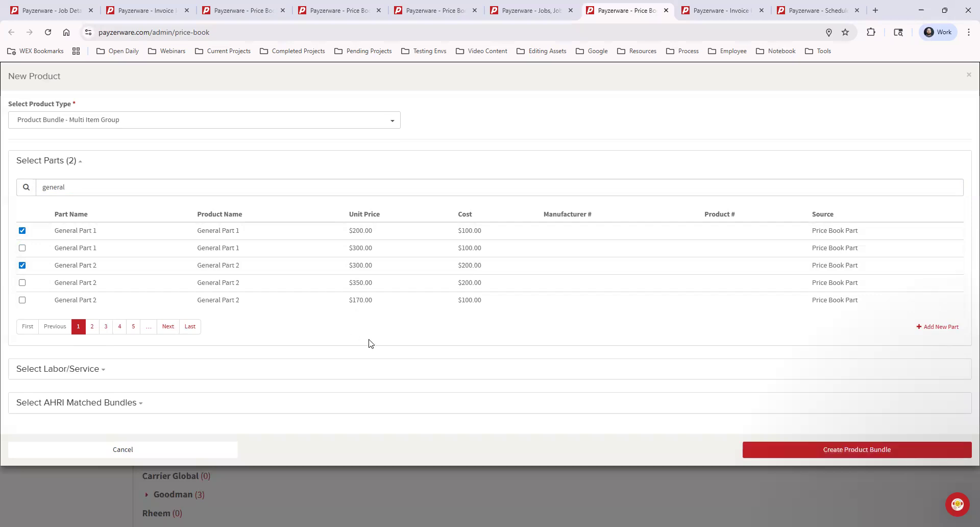
Search the labor/service items for "general labor", include the $150.00 General Labor 1, and create the product bundle.
{"action": "left_click", "coordinate": [161, 369]}
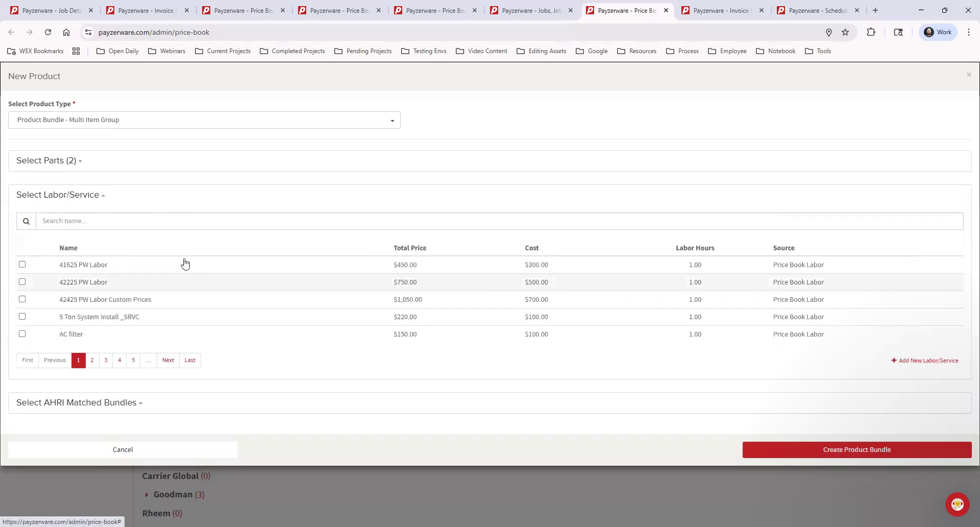
{"action": "left_click", "coordinate": [134, 221]}
{"action": "type", "text": "genera"}
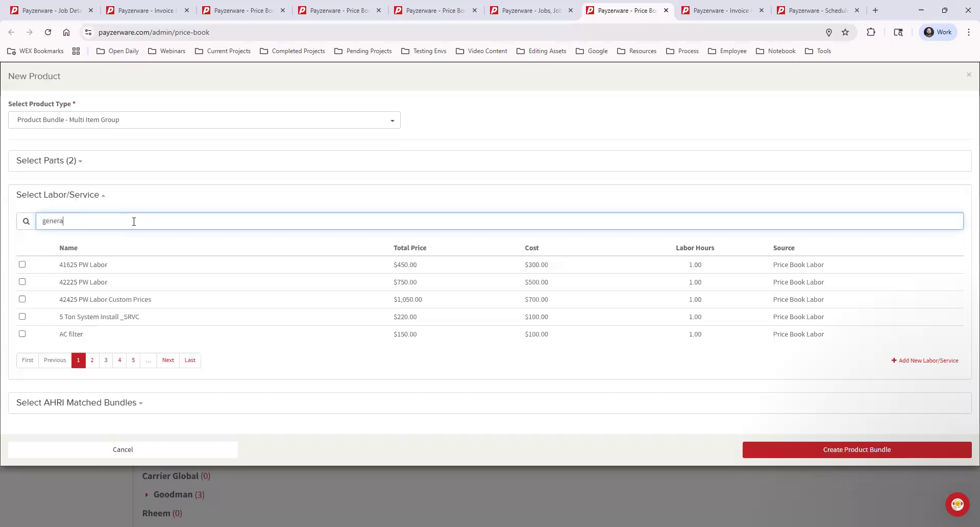
{"action": "type", "text": "l labor"}
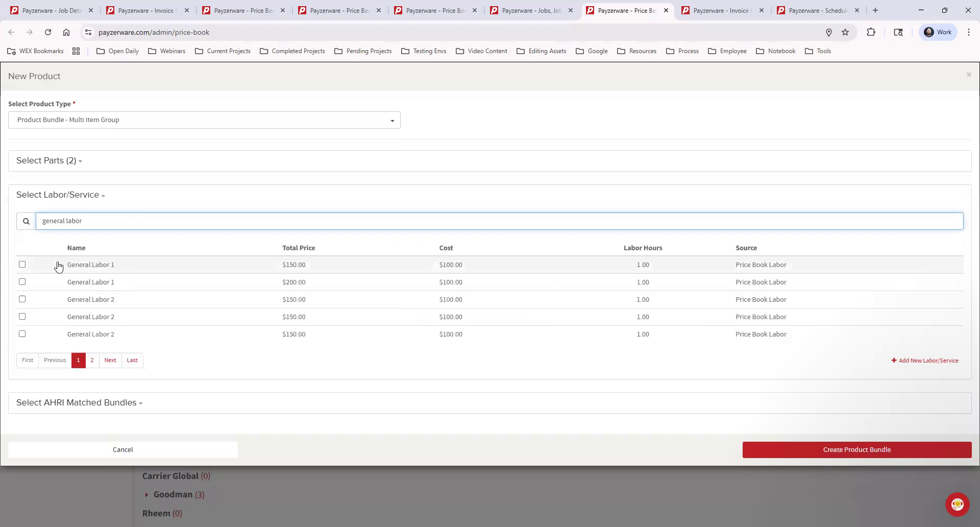
{"action": "left_click", "coordinate": [22, 265]}
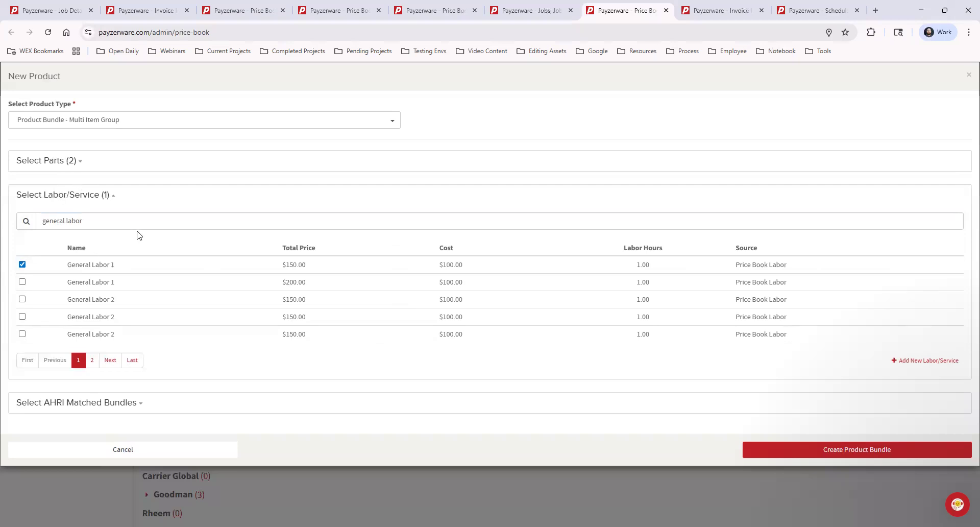
{"action": "left_click", "coordinate": [861, 449]}
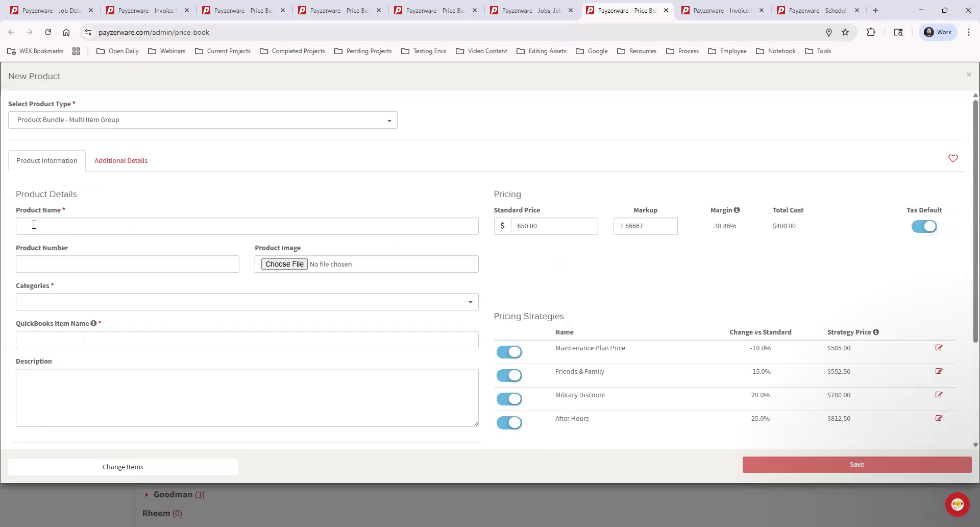
Name the bundle General Bundle and place it in the category 01 General > 3 Bundles.
{"action": "left_click", "coordinate": [115, 225]}
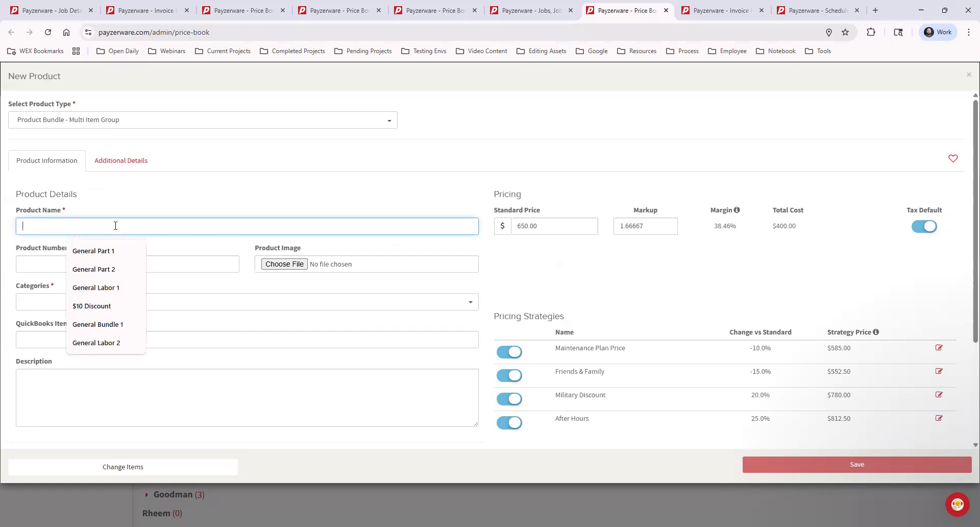
{"action": "type", "text": "General "}
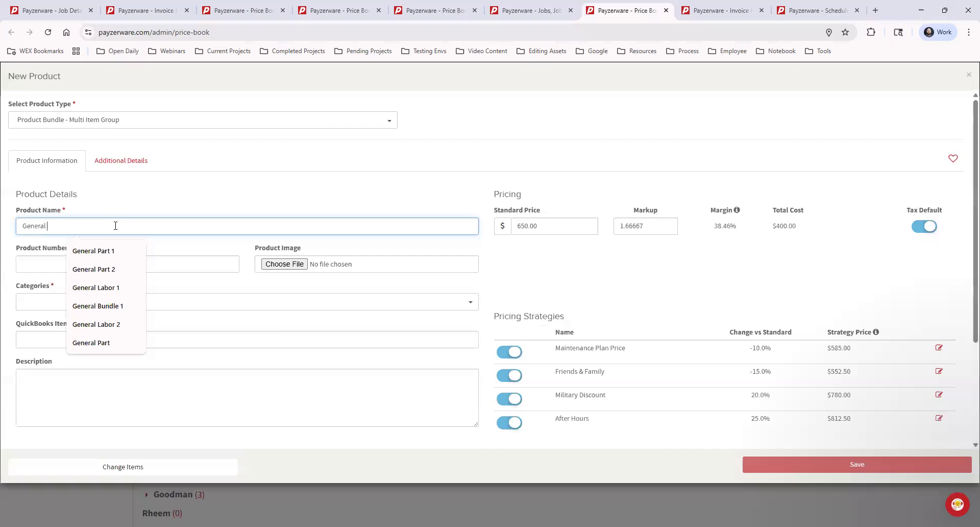
{"action": "type", "text": "Bundl"}
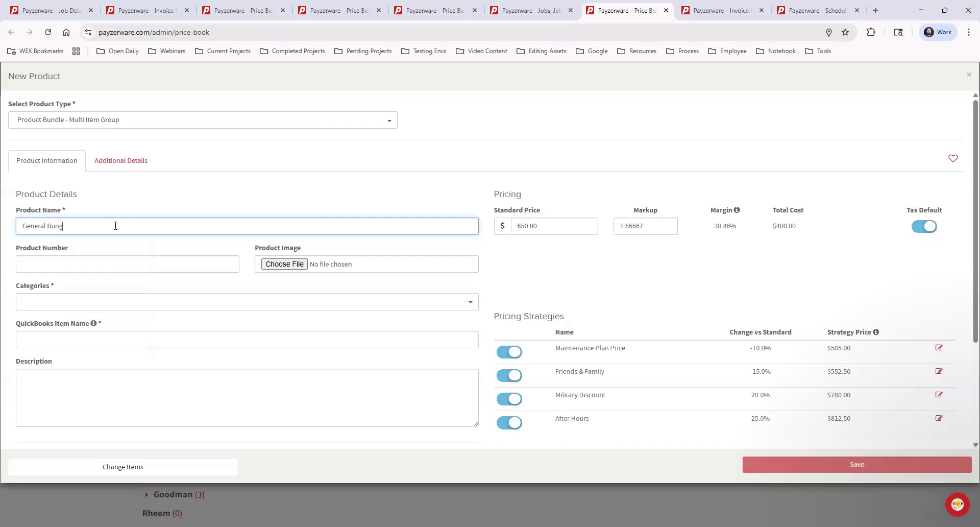
{"action": "type", "text": "e"}
{"action": "left_click", "coordinate": [148, 193]}
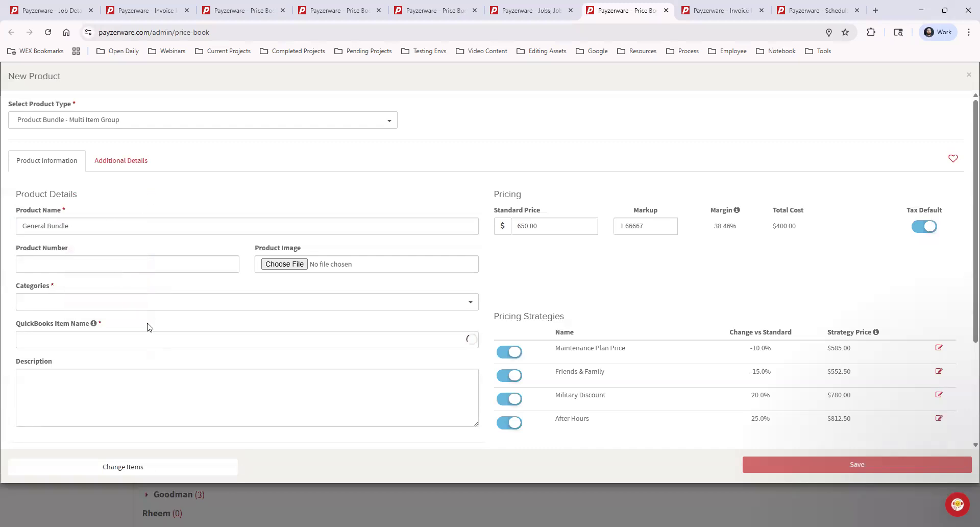
{"action": "left_click", "coordinate": [86, 303]}
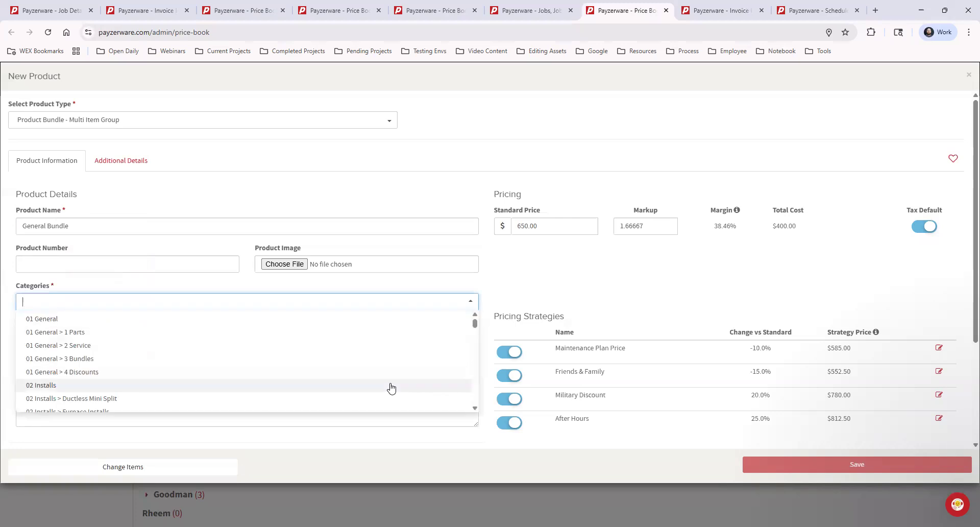
{"action": "left_click", "coordinate": [144, 335]}
{"action": "left_click", "coordinate": [85, 302]}
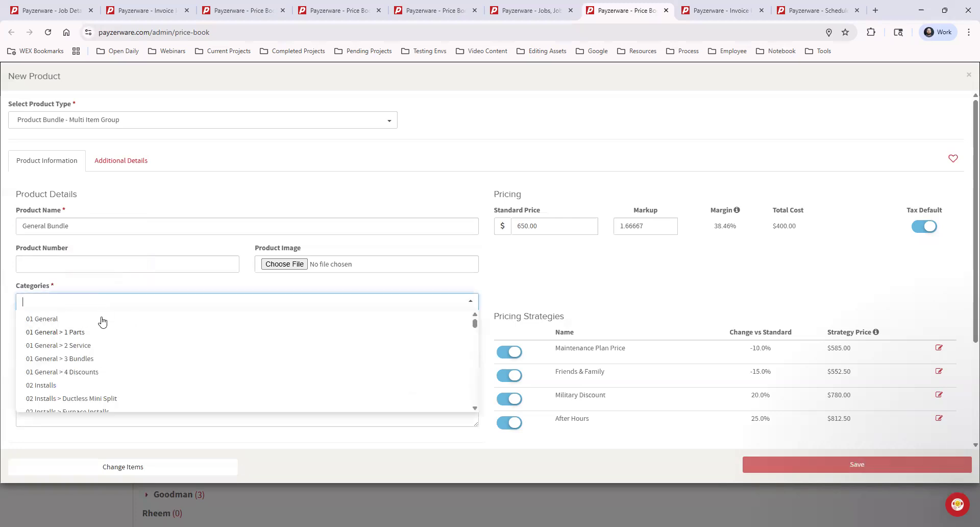
{"action": "left_click", "coordinate": [100, 360]}
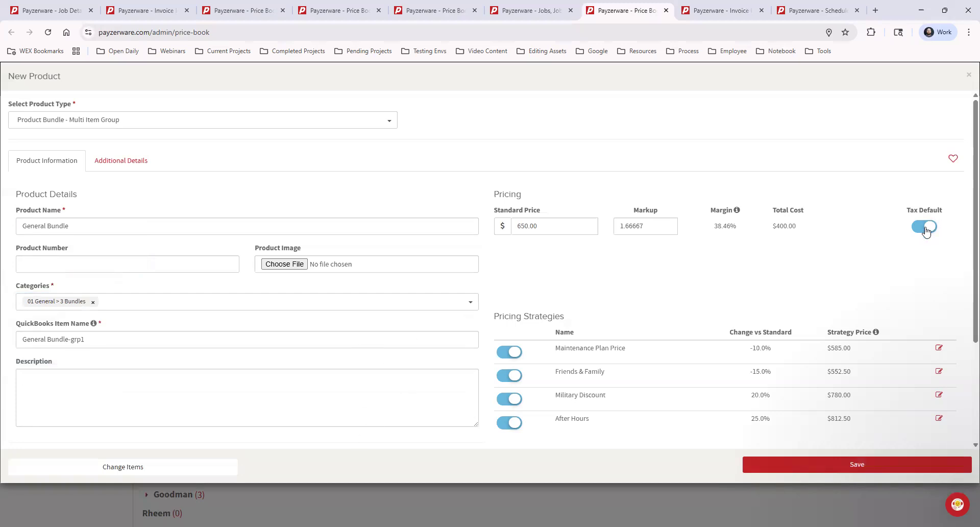
Set the standard price of General Bundle to $800.00.
{"action": "left_click", "coordinate": [509, 228]}
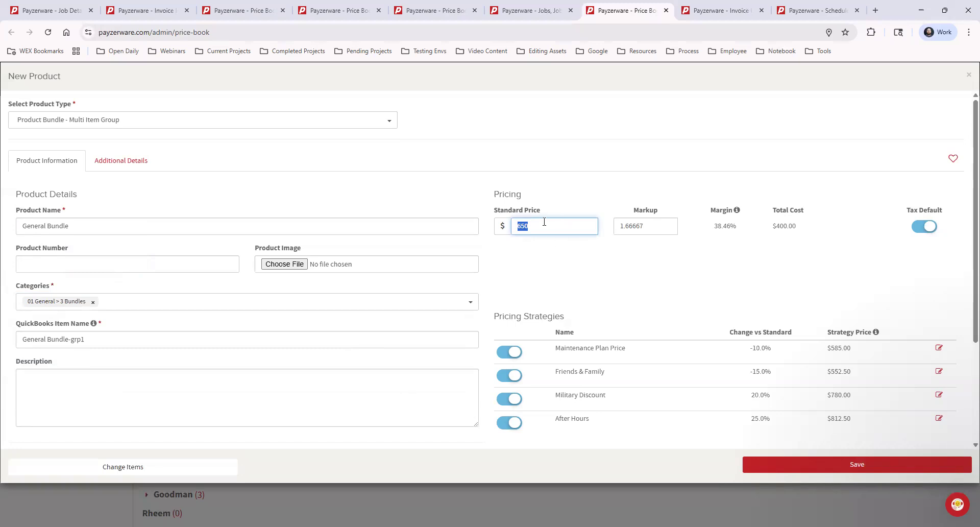
{"action": "type", "text": "800"}
{"action": "left_click", "coordinate": [555, 274]}
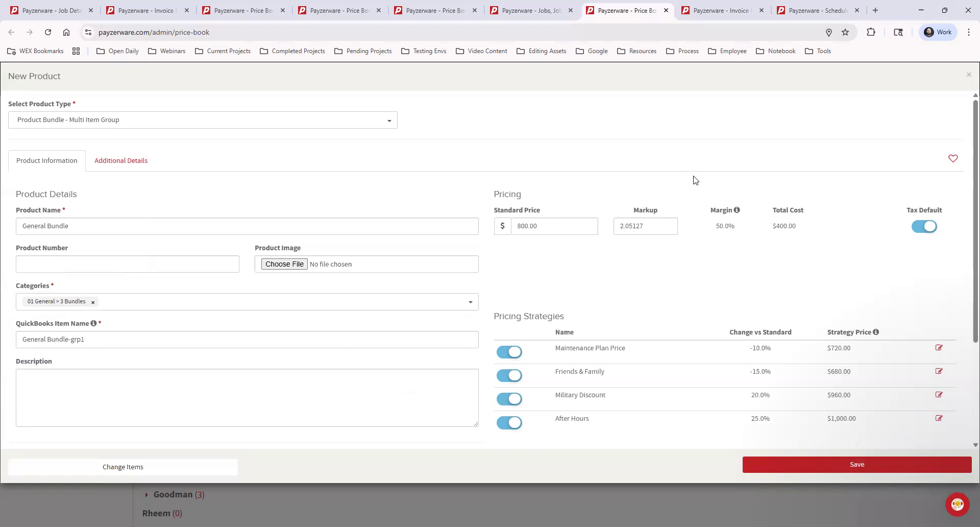
Examine the Bundle Components section with the parts and labor of General Bundle.
{"action": "scroll", "coordinate": [697, 182], "scroll_direction": "down", "scroll_amount": 3}
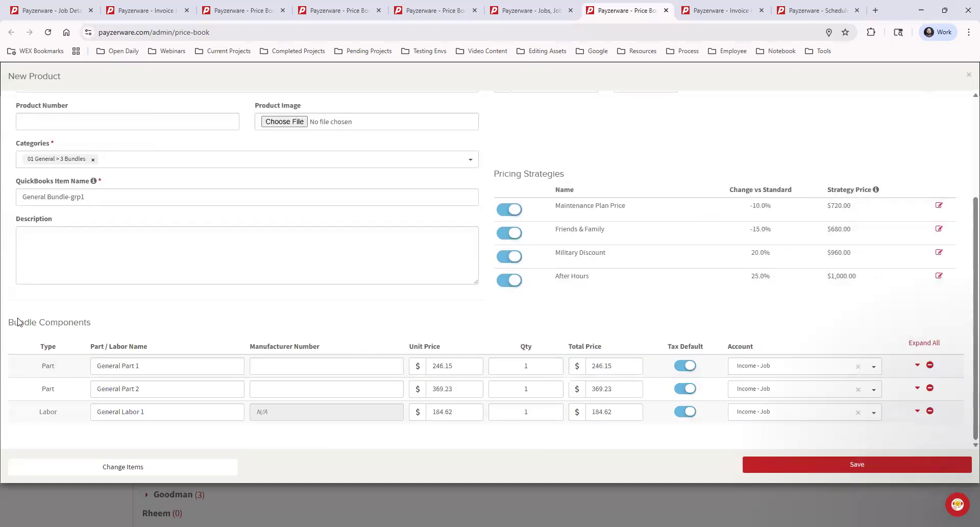
{"action": "left_click_drag", "start_coordinate": [10, 323], "coordinate": [127, 325]}
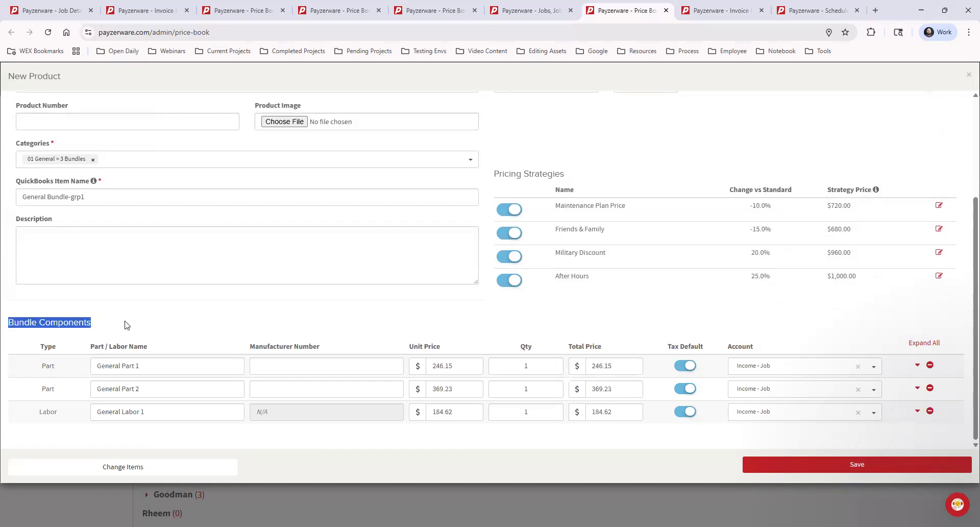
{"action": "left_click", "coordinate": [127, 325]}
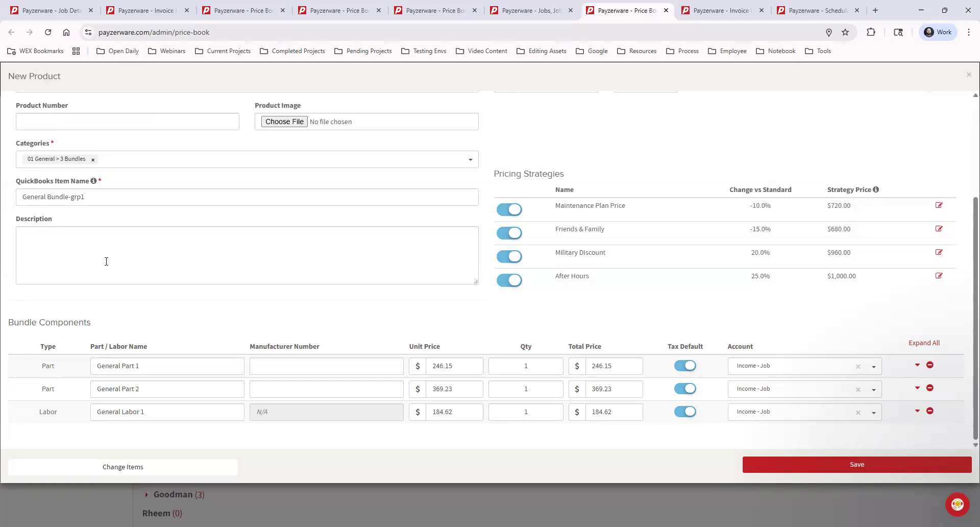
Close the General Bundle form without saving and start a new product of type Discount.
{"action": "scroll", "coordinate": [70, 193], "scroll_direction": "up", "scroll_amount": 5}
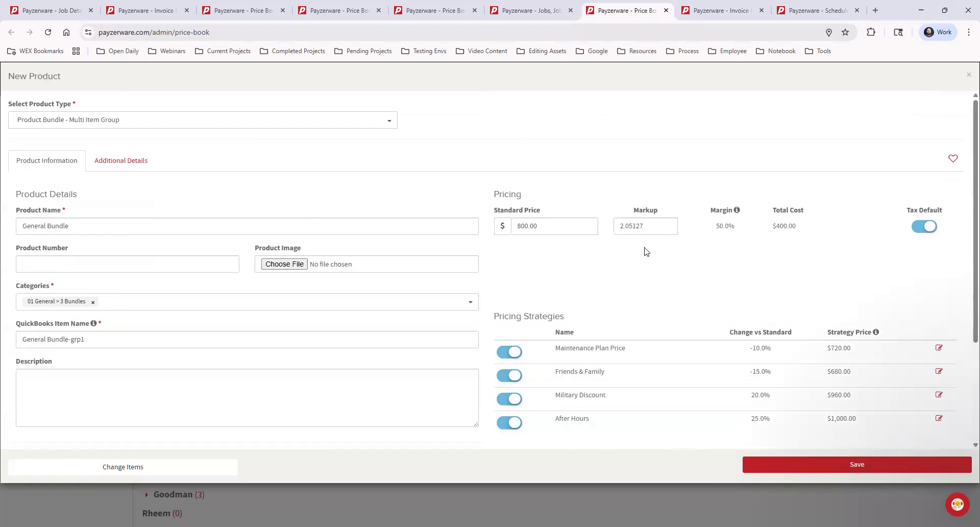
{"action": "left_click", "coordinate": [969, 75]}
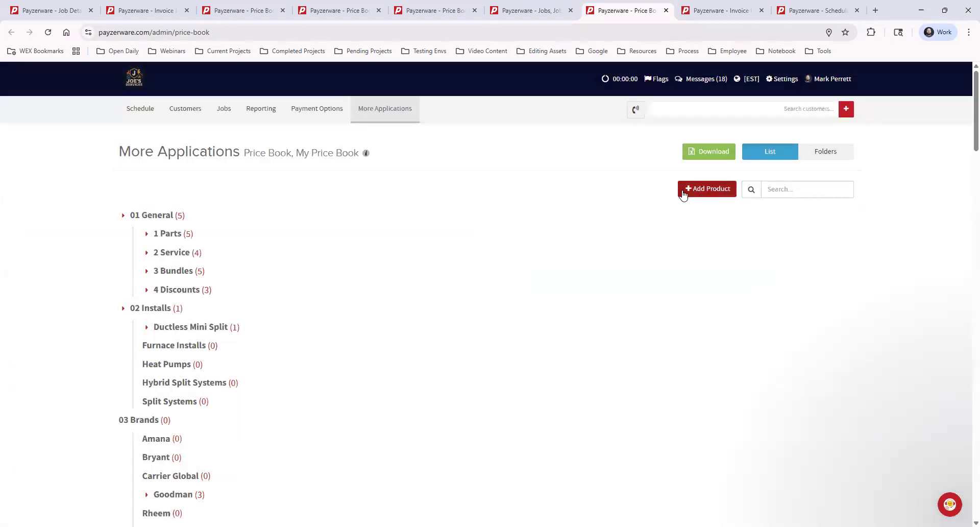
{"action": "left_click", "coordinate": [712, 192]}
{"action": "left_click", "coordinate": [89, 125]}
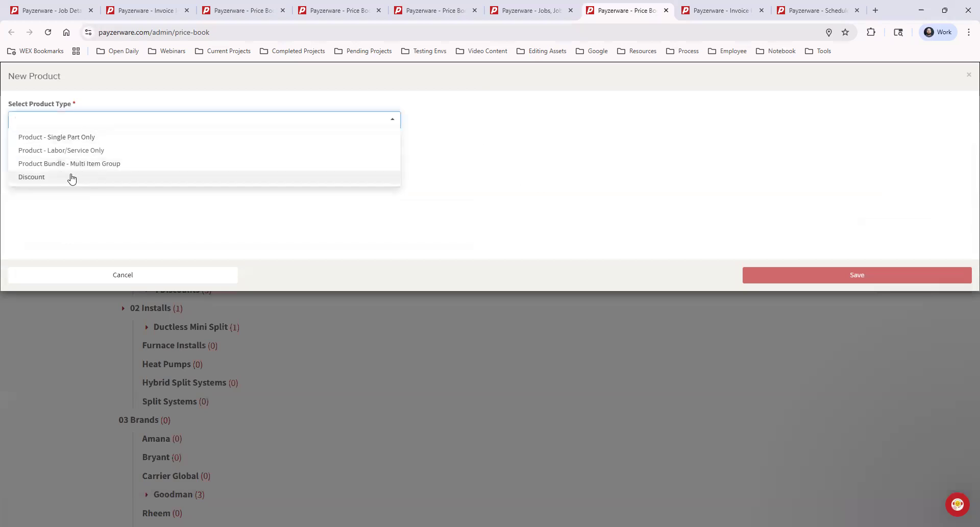
{"action": "left_click", "coordinate": [71, 178]}
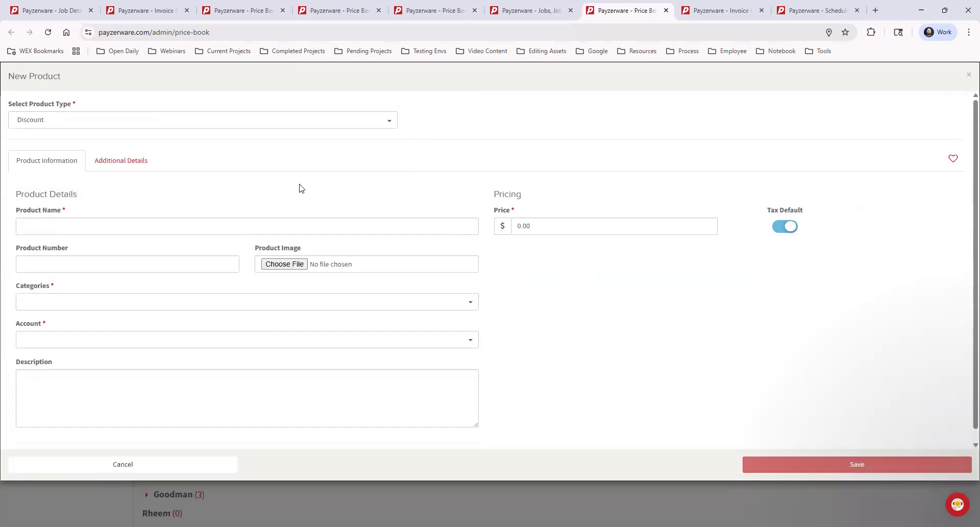
Name the new discount product $10 Discount and enter a price of 10.
{"action": "left_click", "coordinate": [218, 226]}
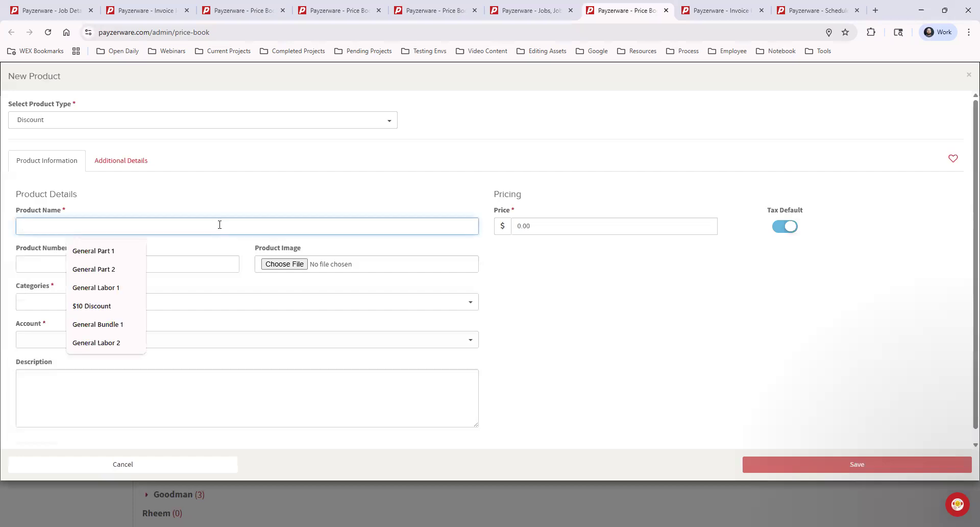
{"action": "left_click", "coordinate": [105, 306]}
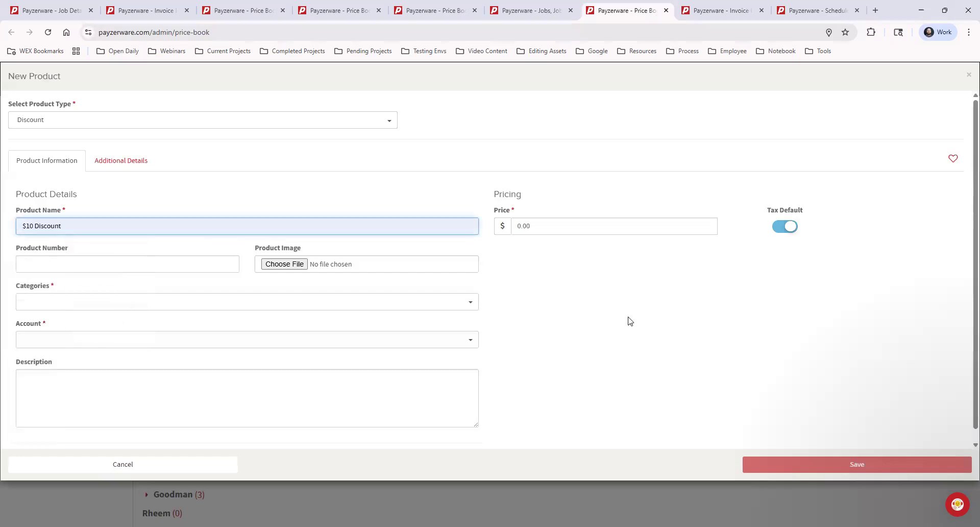
{"action": "left_click", "coordinate": [552, 223]}
{"action": "type", "text": "10"}
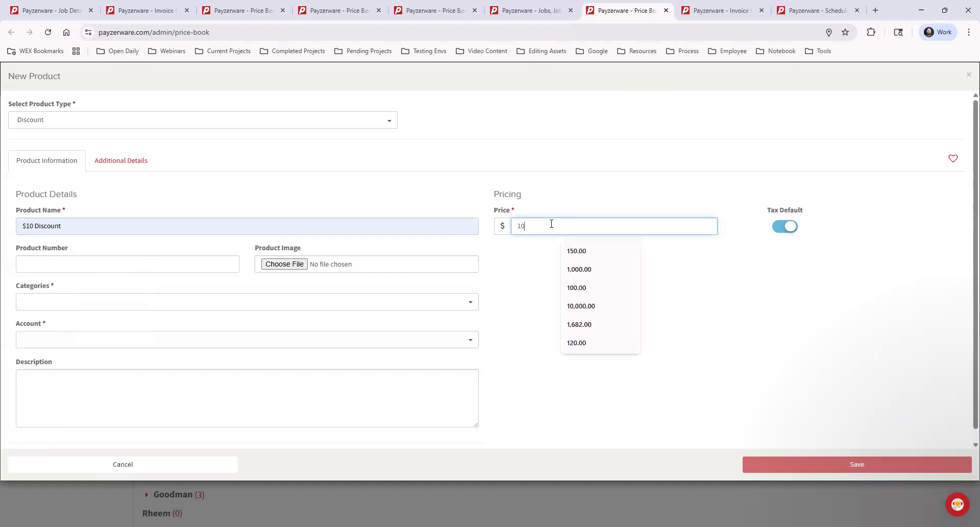
{"action": "left_click", "coordinate": [583, 198]}
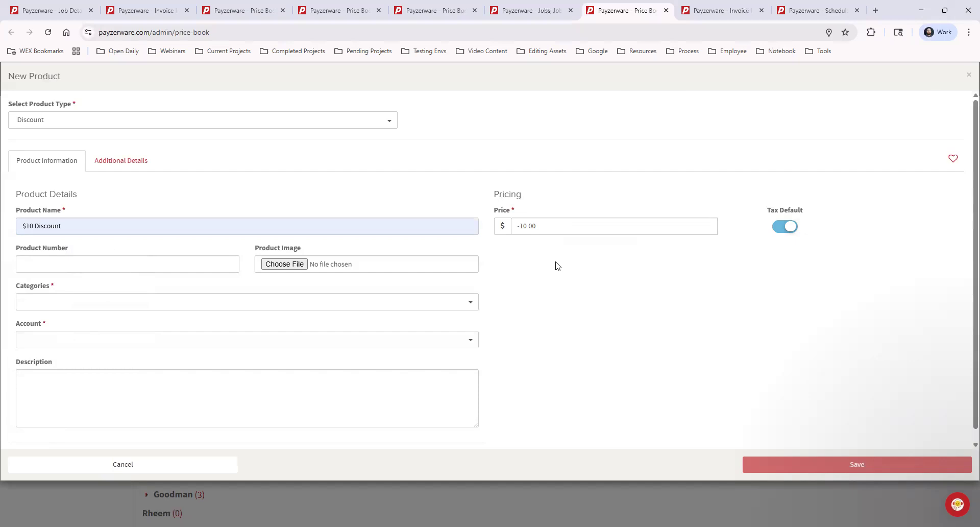
Place the discount in category 01 General > 4 Discounts with account Income - Job, and close the form without saving.
{"action": "left_click", "coordinate": [121, 304]}
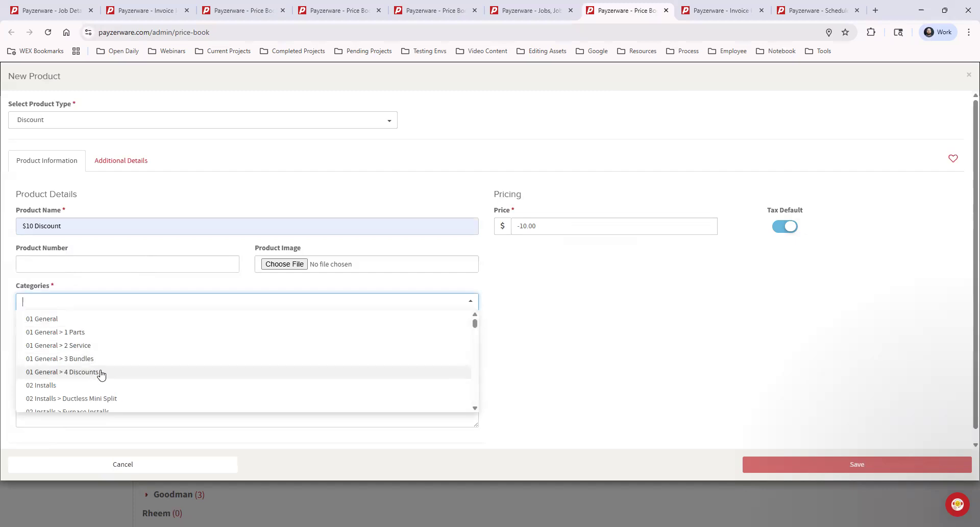
{"action": "left_click", "coordinate": [101, 374]}
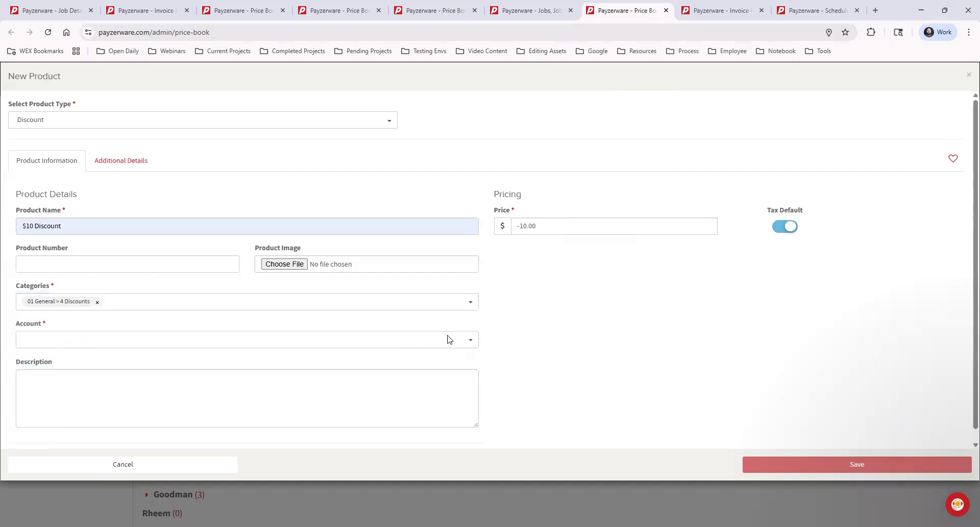
{"action": "left_click", "coordinate": [369, 337]}
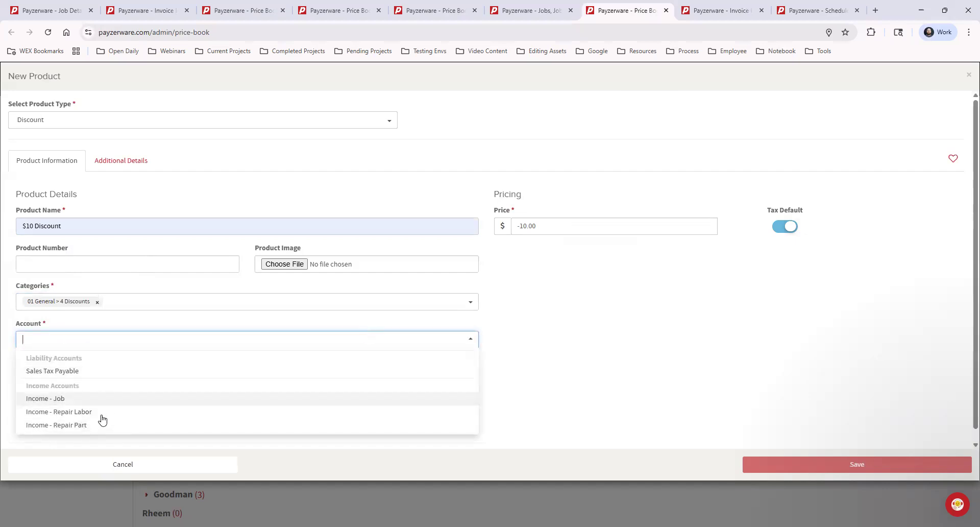
{"action": "scroll", "coordinate": [113, 397], "scroll_direction": "down", "scroll_amount": 1}
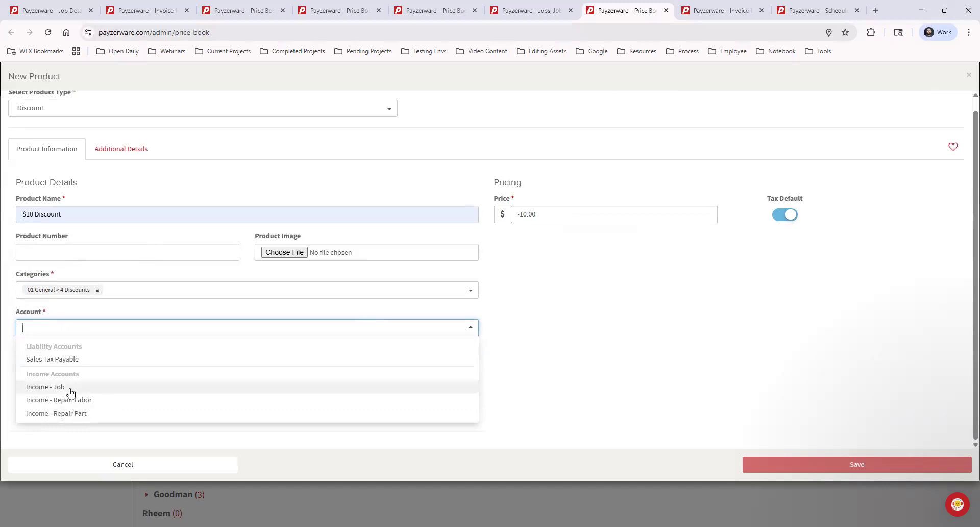
{"action": "left_click", "coordinate": [70, 388]}
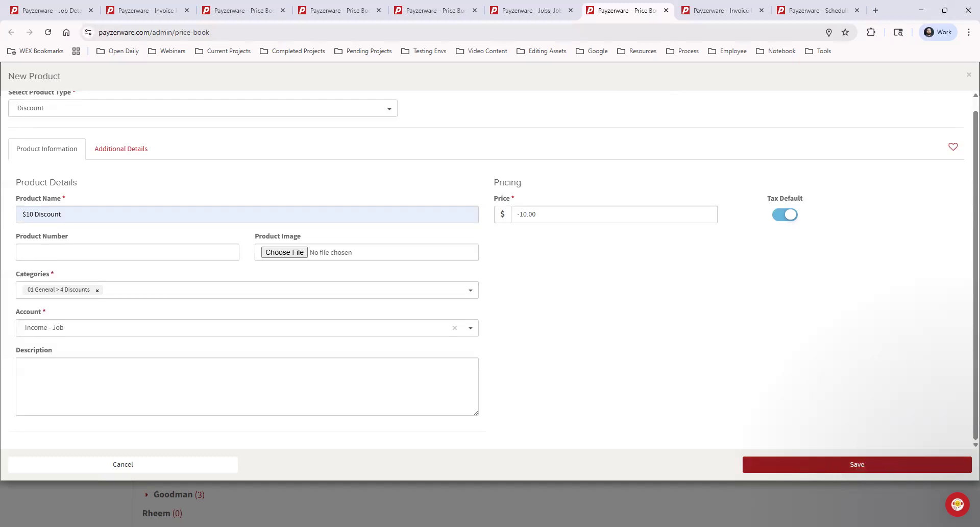
{"action": "left_click", "coordinate": [967, 75]}
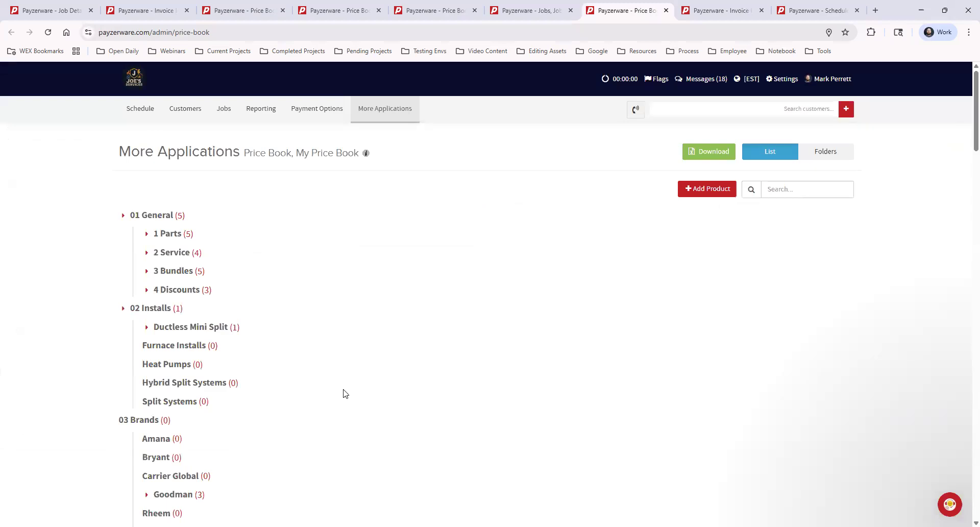
Expand the 1 Parts, 2 Service, 3 Bundles and 4 Discounts categories under 01 General to view their products.
{"action": "left_click", "coordinate": [147, 236]}
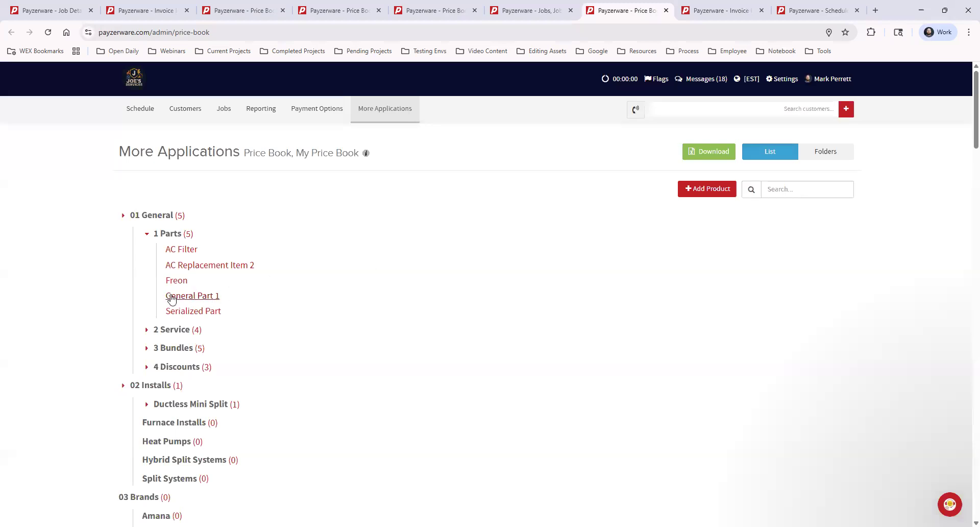
{"action": "left_click", "coordinate": [148, 331]}
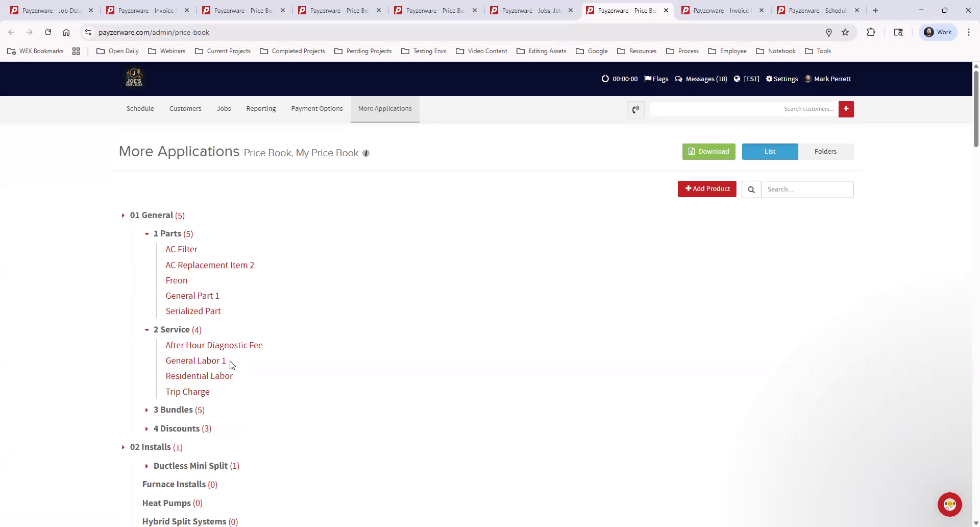
{"action": "left_click", "coordinate": [146, 410]}
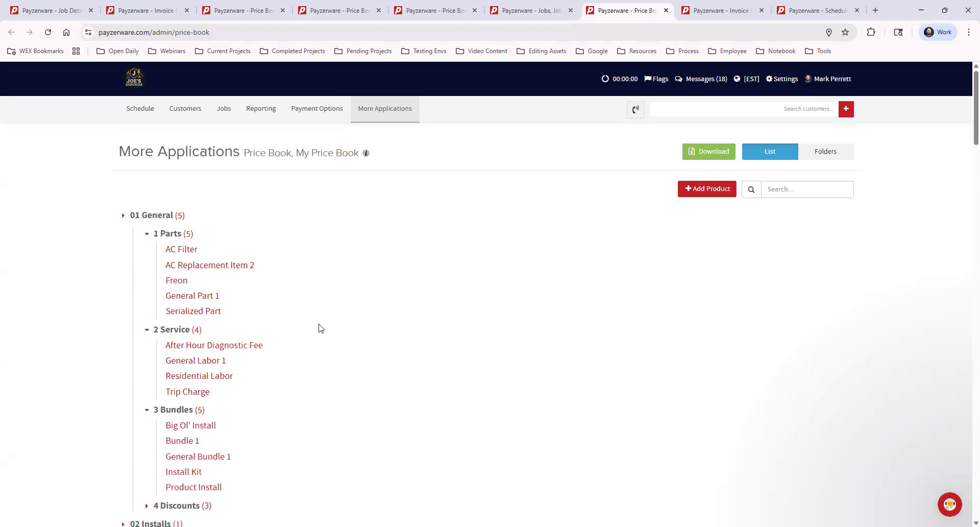
{"action": "scroll", "coordinate": [233, 390], "scroll_direction": "down", "scroll_amount": 2}
{"action": "left_click", "coordinate": [148, 404]}
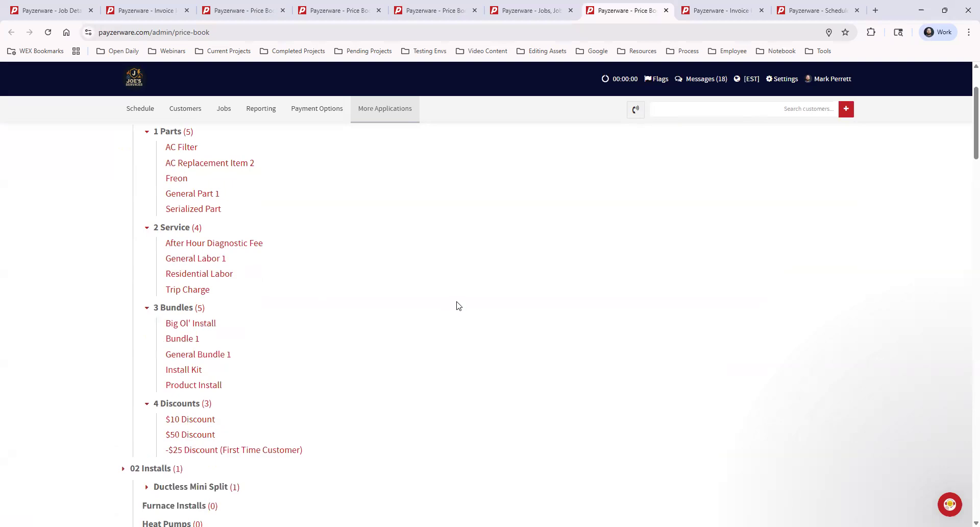
Examine the product details of General Part 1 in the 1 Parts category and close them without changes.
{"action": "scroll", "coordinate": [346, 394], "scroll_direction": "up", "scroll_amount": 1}
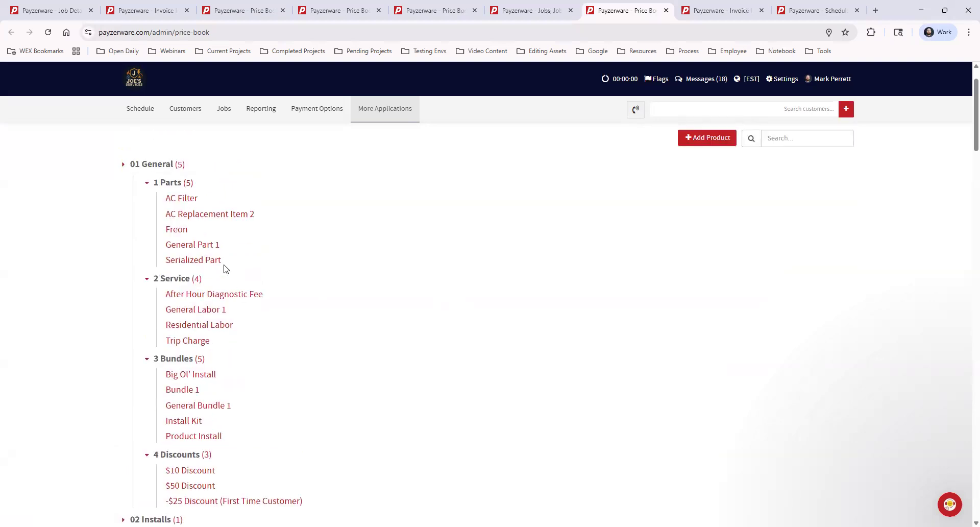
{"action": "left_click", "coordinate": [203, 246]}
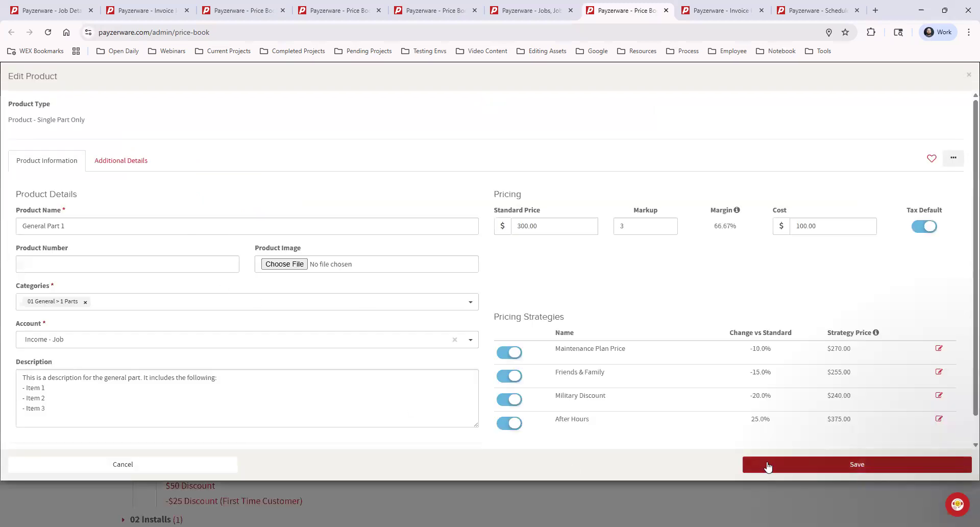
{"action": "left_click", "coordinate": [968, 75]}
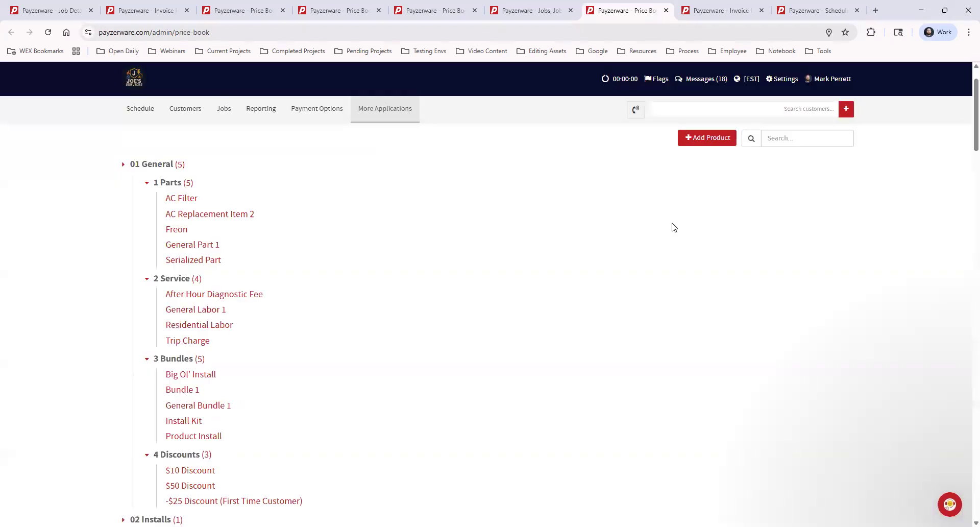
Open the quick edit page of the 1 Parts category, view the AC Filter details and close them.
{"action": "left_click", "coordinate": [188, 185]}
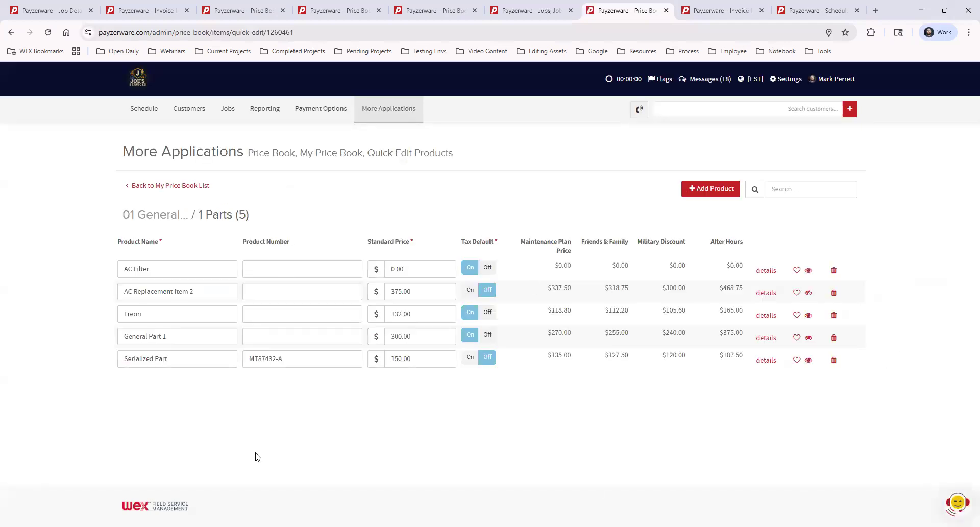
{"action": "left_click", "coordinate": [765, 271]}
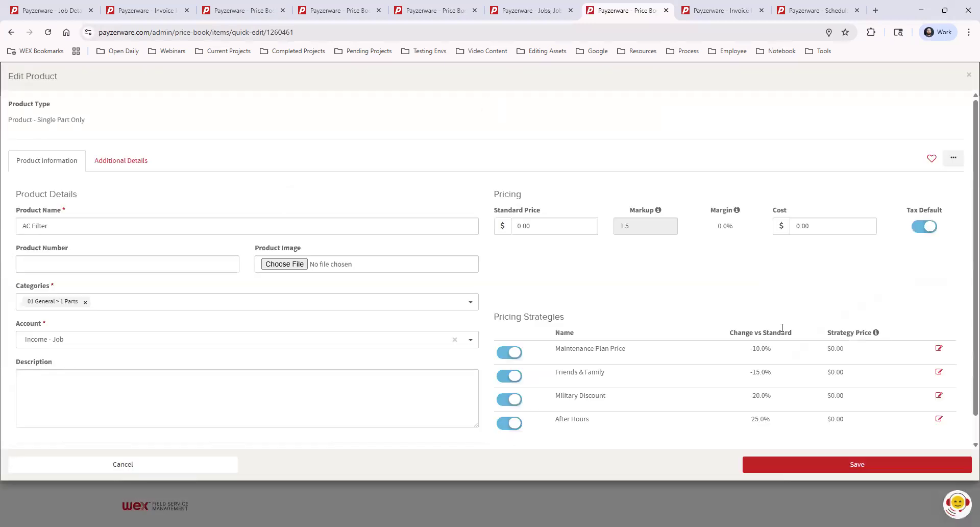
{"action": "left_click", "coordinate": [968, 77]}
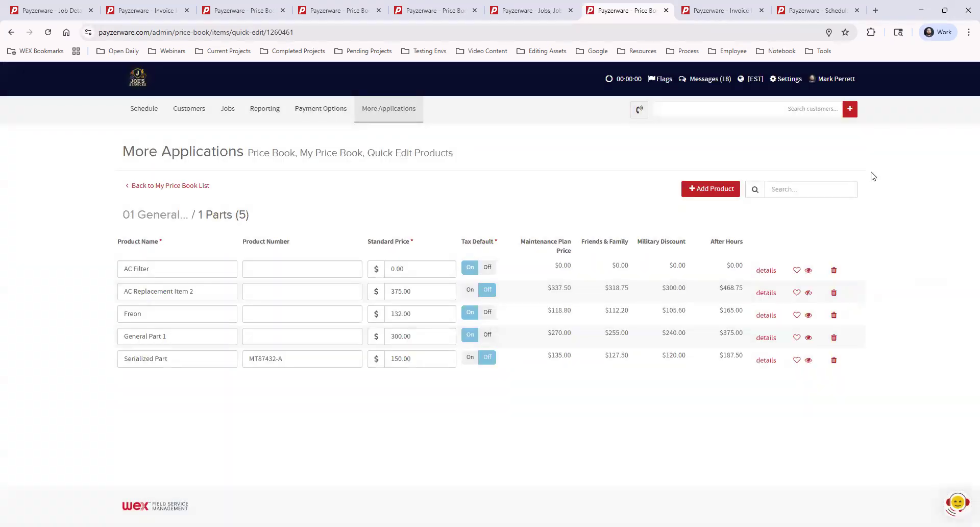
Return to the My Price Book list, look through its categories and show the price book as folders.
{"action": "left_click", "coordinate": [160, 188]}
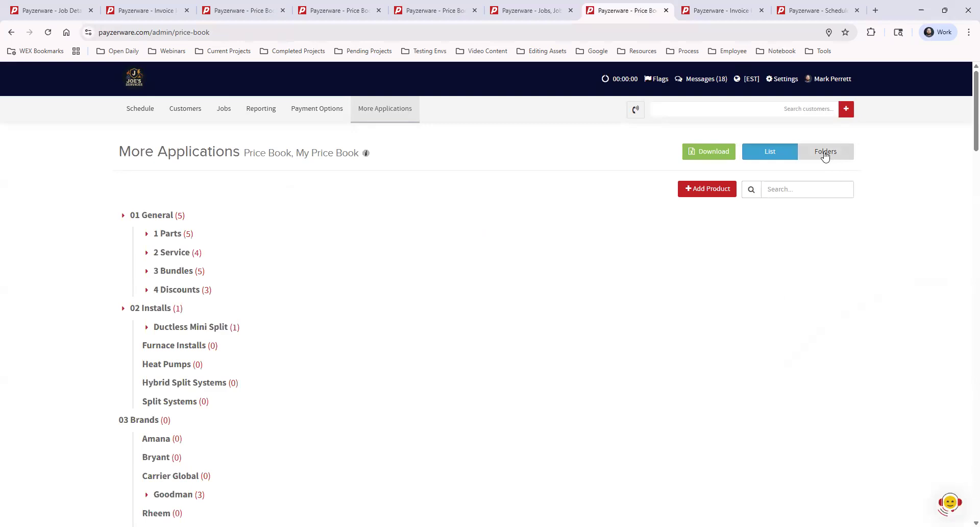
{"action": "scroll", "coordinate": [196, 332], "scroll_direction": "down", "scroll_amount": 5}
{"action": "scroll", "coordinate": [194, 332], "scroll_direction": "up", "scroll_amount": 5}
{"action": "left_click", "coordinate": [823, 155]}
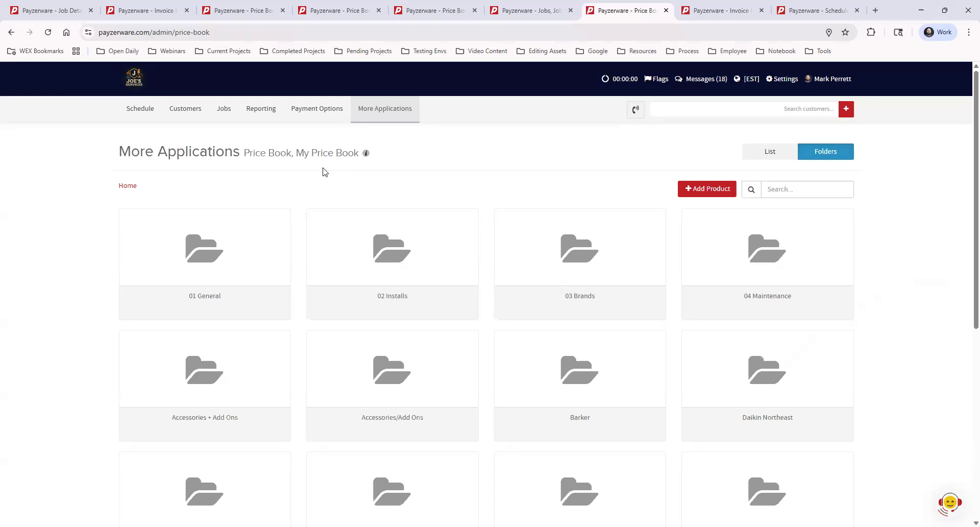
Switch to the Price Book Example job's invoice and search the price book for "General Part" as an item to add.
{"action": "left_click", "coordinate": [688, 13]}
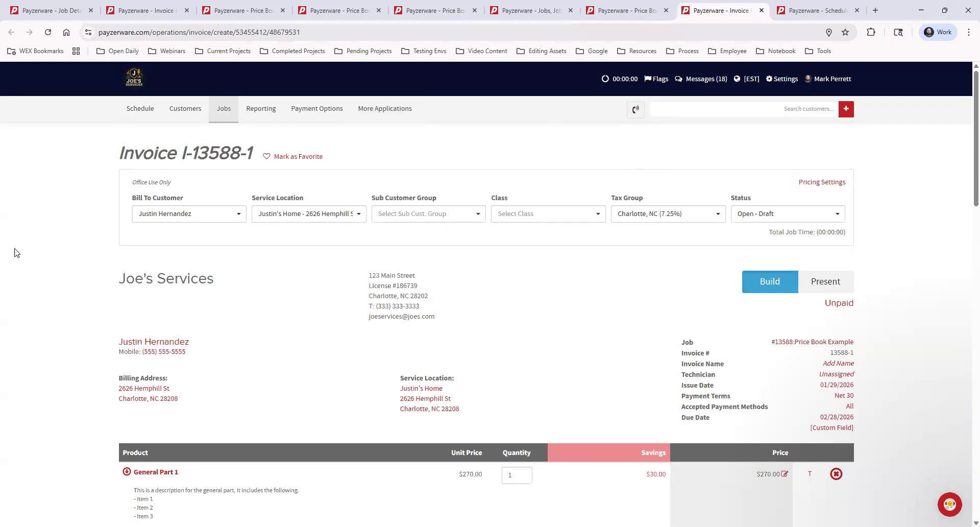
{"action": "scroll", "coordinate": [599, 225], "scroll_direction": "down", "scroll_amount": 4}
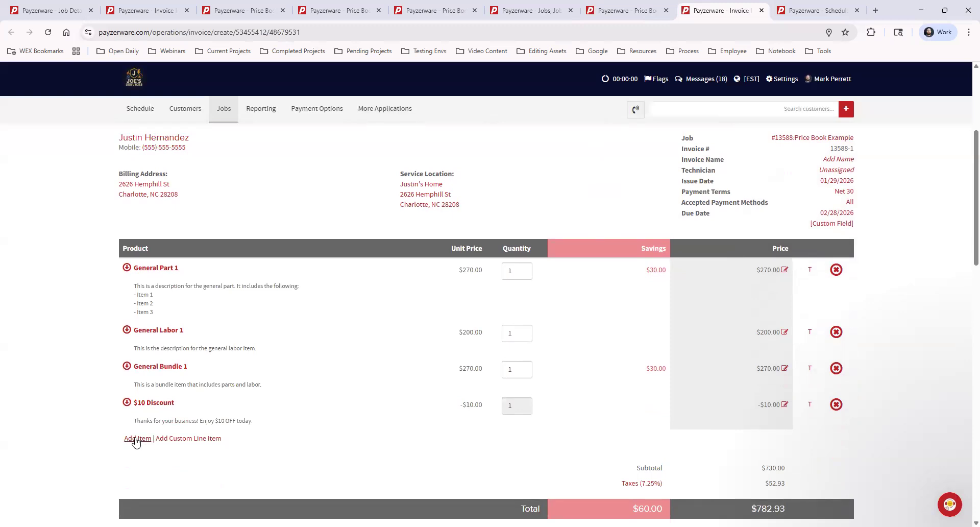
{"action": "left_click", "coordinate": [137, 439]}
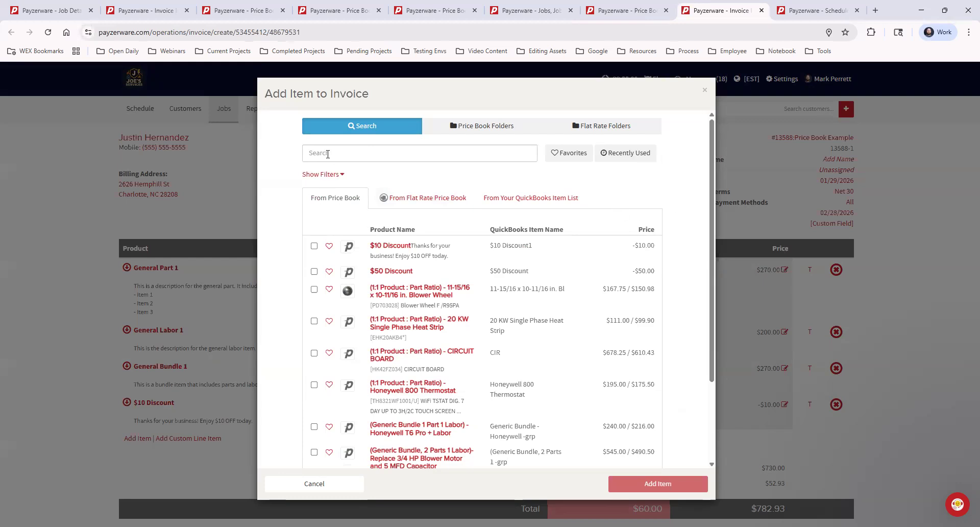
{"action": "left_click", "coordinate": [333, 152]}
{"action": "type", "text": "General Part"}
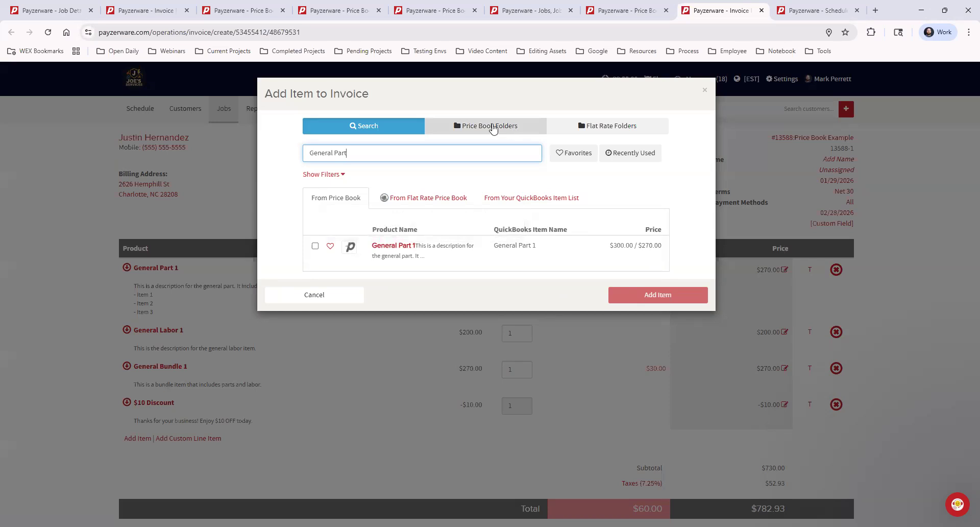
Clear the product search, browse the price book folders to 2 Service under 01 General and select General Labor 1.
{"action": "left_click_drag", "start_coordinate": [362, 154], "coordinate": [291, 153]}
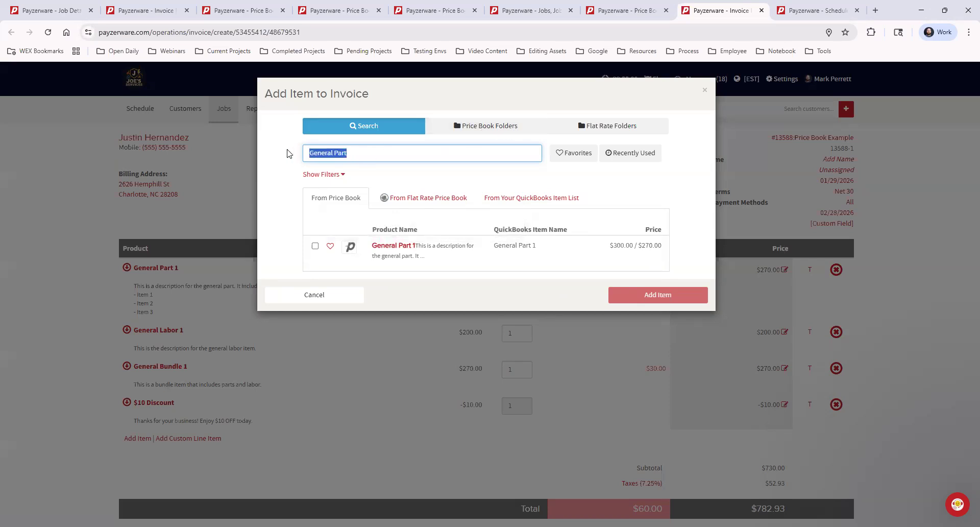
{"action": "key", "text": "BackSpace"}
{"action": "left_click", "coordinate": [483, 125]}
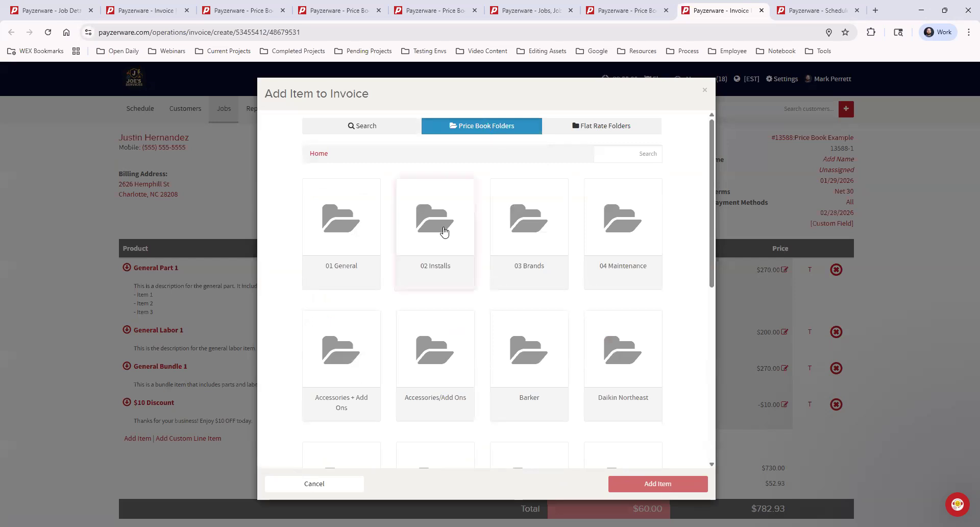
{"action": "left_click", "coordinate": [331, 226]}
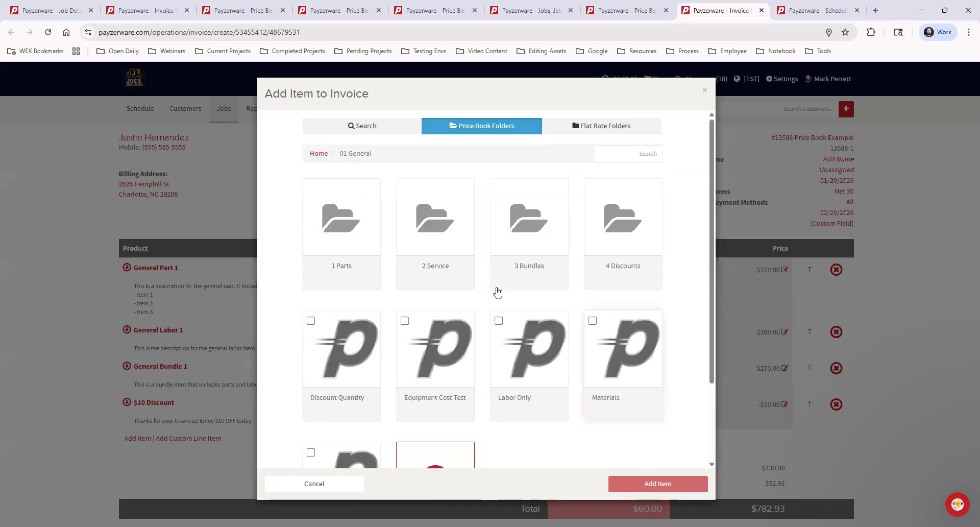
{"action": "left_click", "coordinate": [431, 226]}
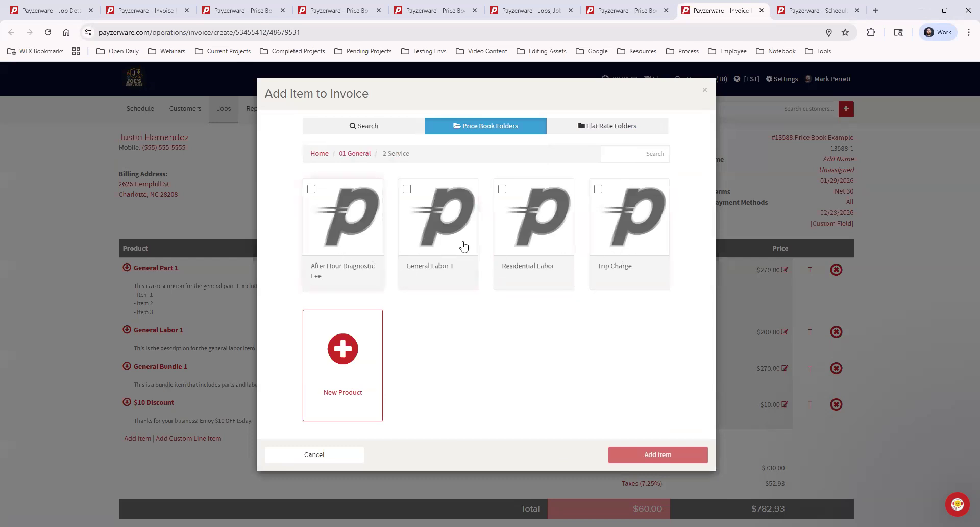
{"action": "left_click", "coordinate": [407, 190]}
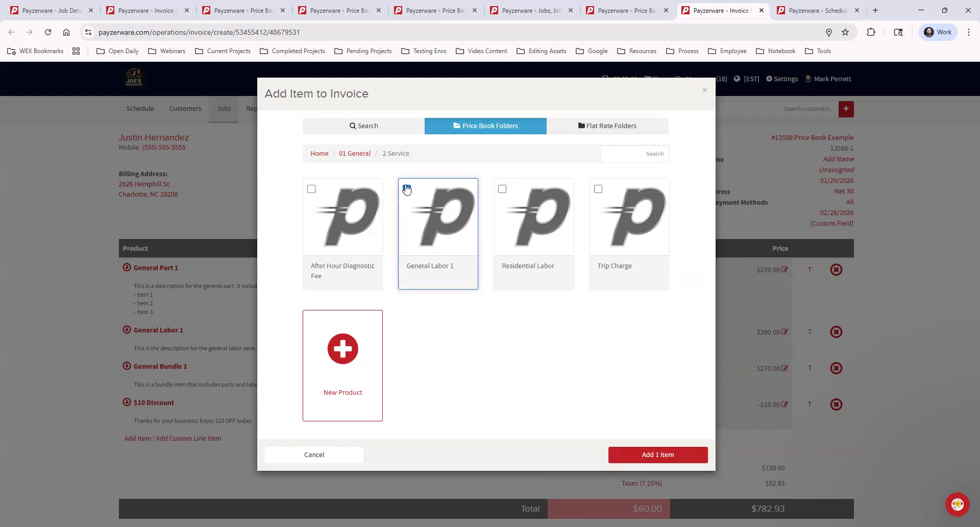
Select General Part 1 in the 1 Parts folder and General Bundle 1 in the 3 Bundles folder of 01 General.
{"action": "left_click", "coordinate": [353, 153]}
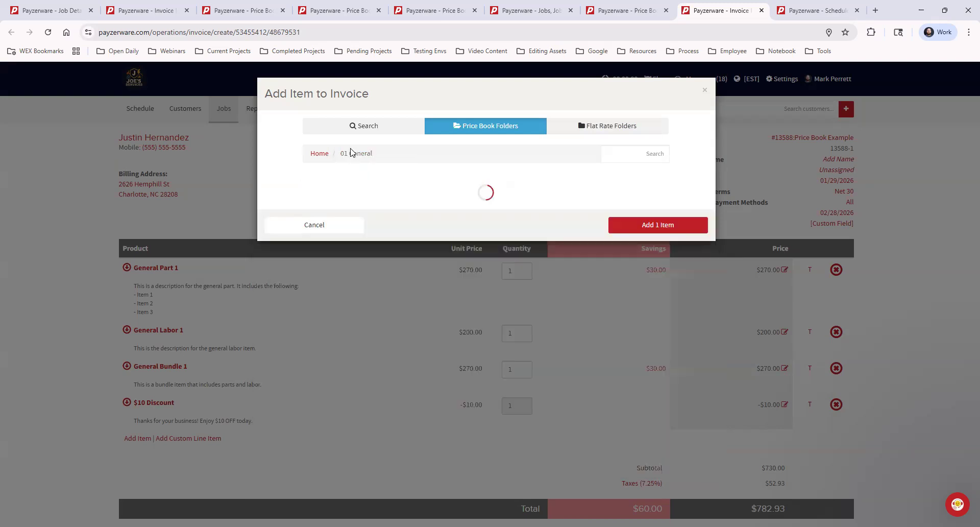
{"action": "left_click", "coordinate": [337, 225]}
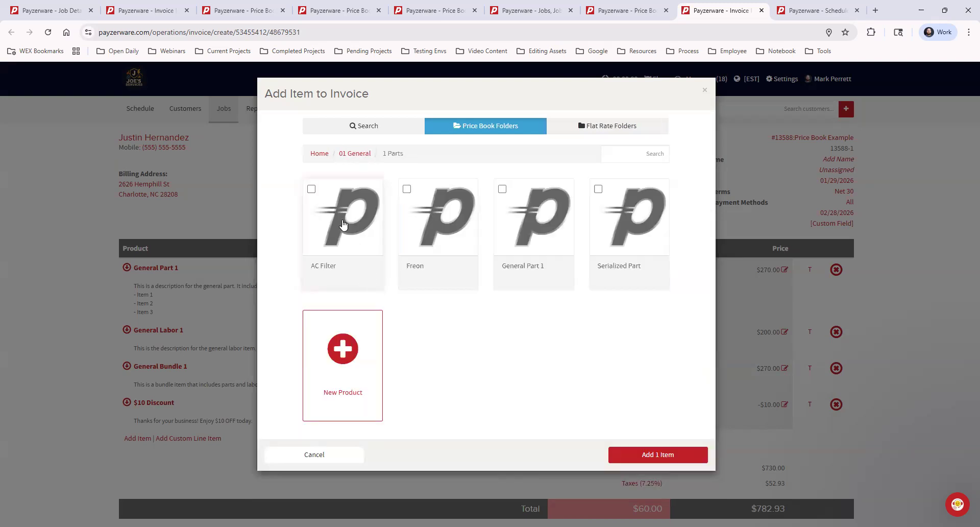
{"action": "left_click", "coordinate": [503, 189]}
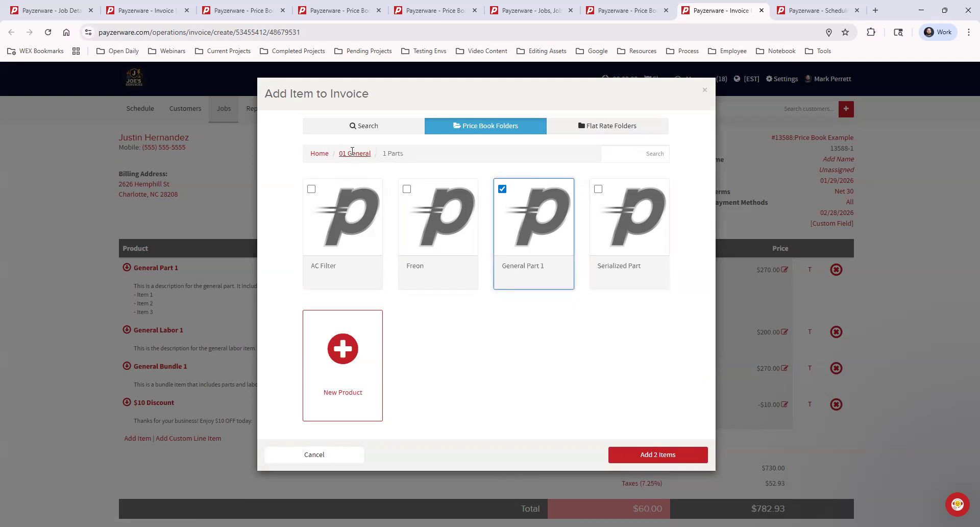
{"action": "left_click", "coordinate": [352, 154]}
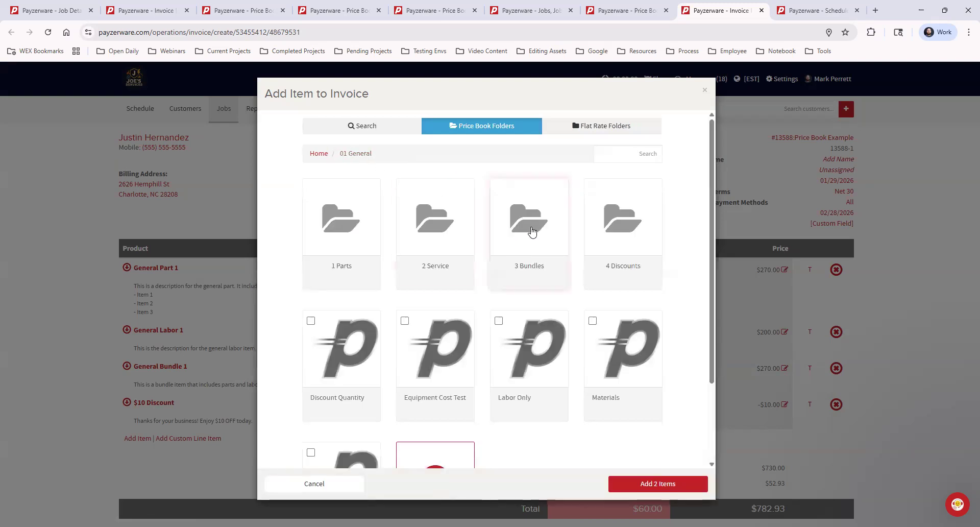
{"action": "left_click", "coordinate": [531, 232]}
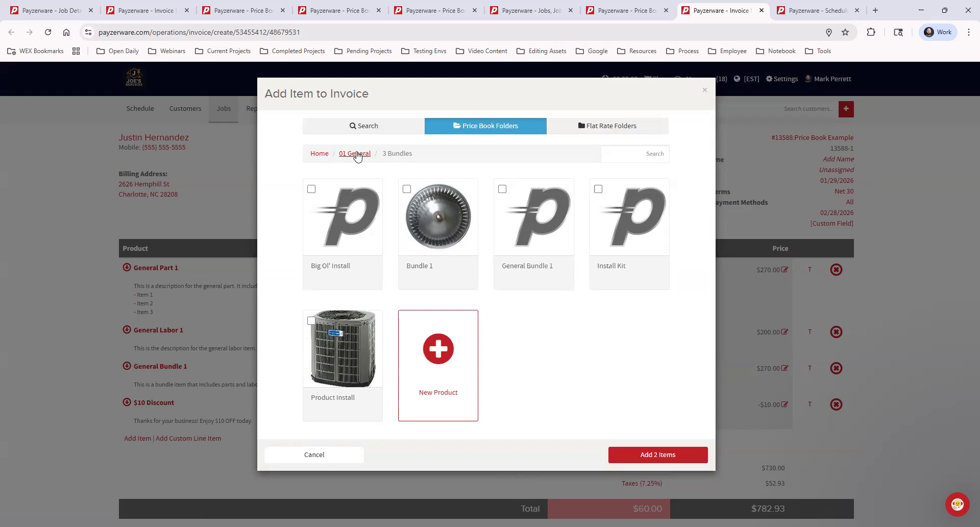
{"action": "left_click", "coordinate": [502, 190]}
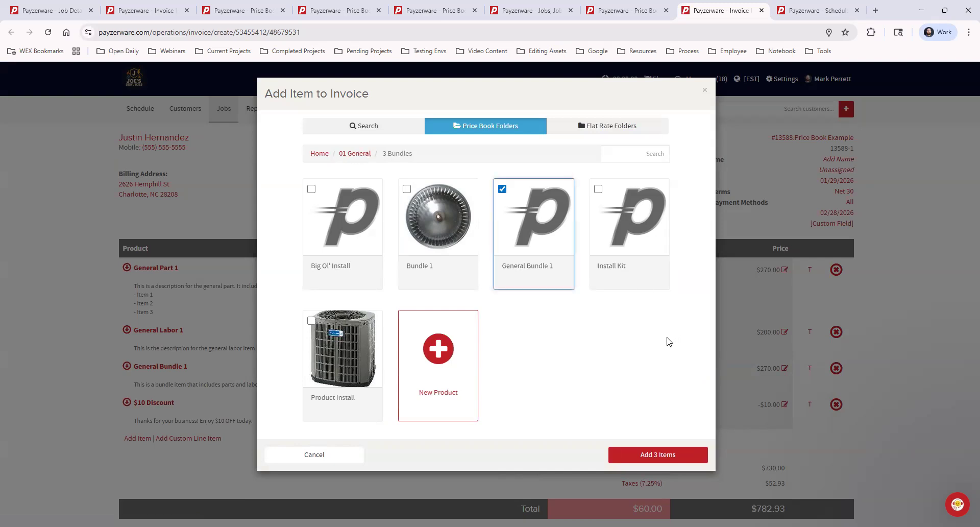
Select the $10 Discount in the 4 Discounts folder of 01 General, then close the item selection without adding anything.
{"action": "left_click", "coordinate": [357, 153]}
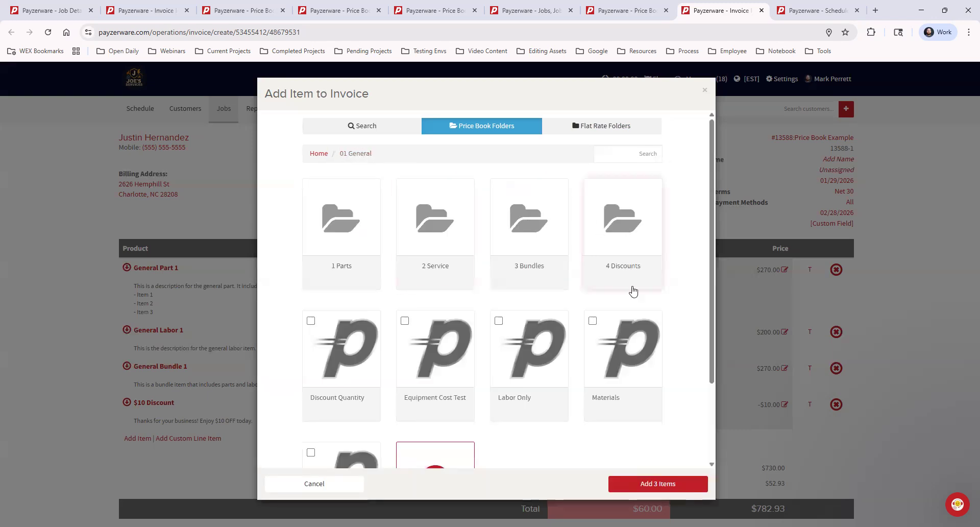
{"action": "left_click", "coordinate": [620, 235]}
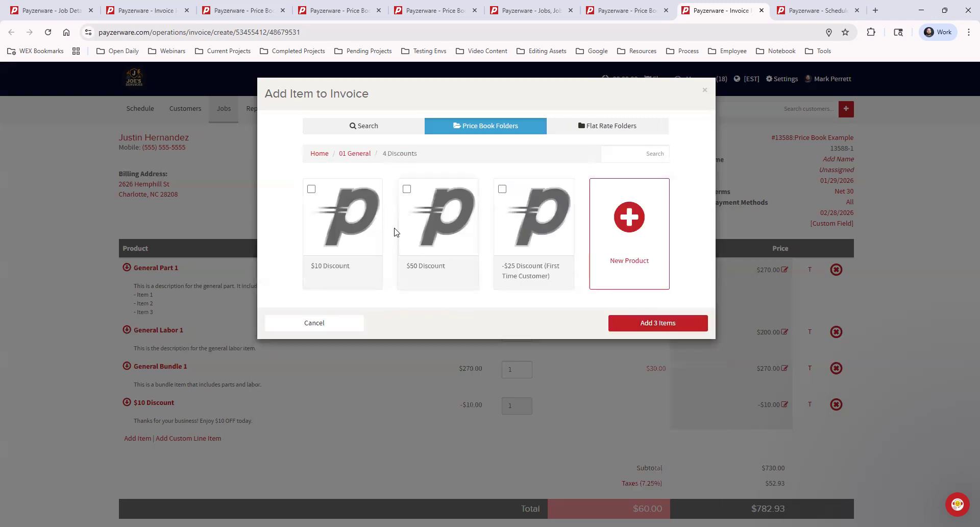
{"action": "left_click", "coordinate": [312, 191]}
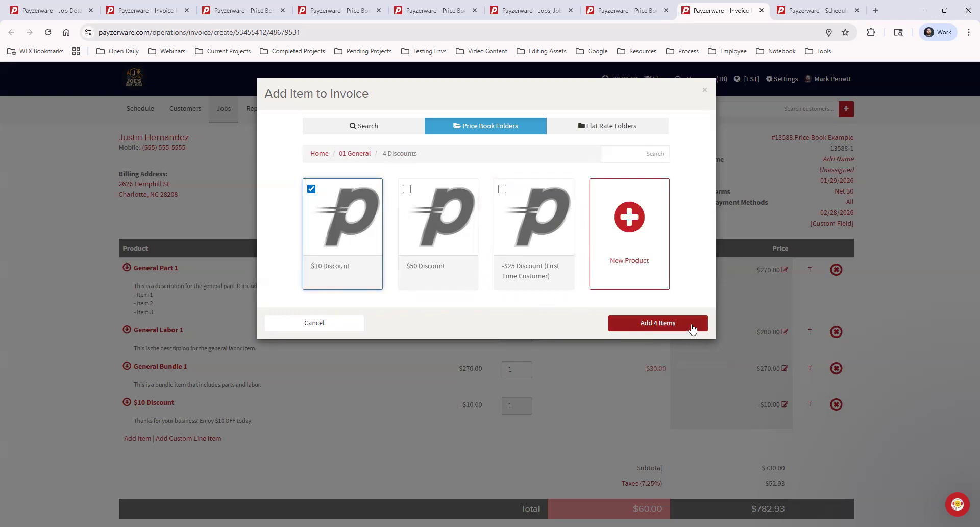
{"action": "left_click", "coordinate": [704, 90]}
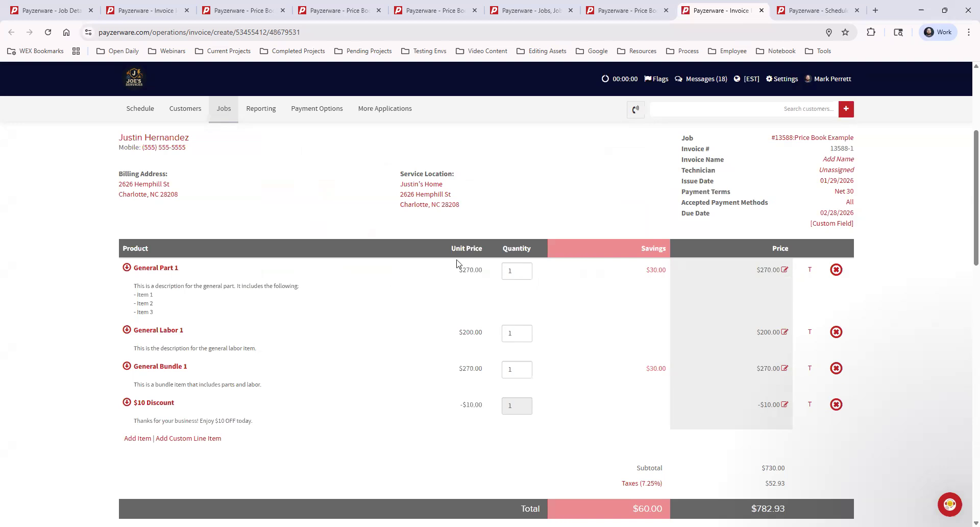
Set Line Item Unit Prices to Hide in the invoice's pricing settings and apply the update.
{"action": "left_click_drag", "start_coordinate": [451, 248], "coordinate": [484, 248]}
{"action": "left_click", "coordinate": [551, 305]}
{"action": "scroll", "coordinate": [900, 398], "scroll_direction": "up", "scroll_amount": 4}
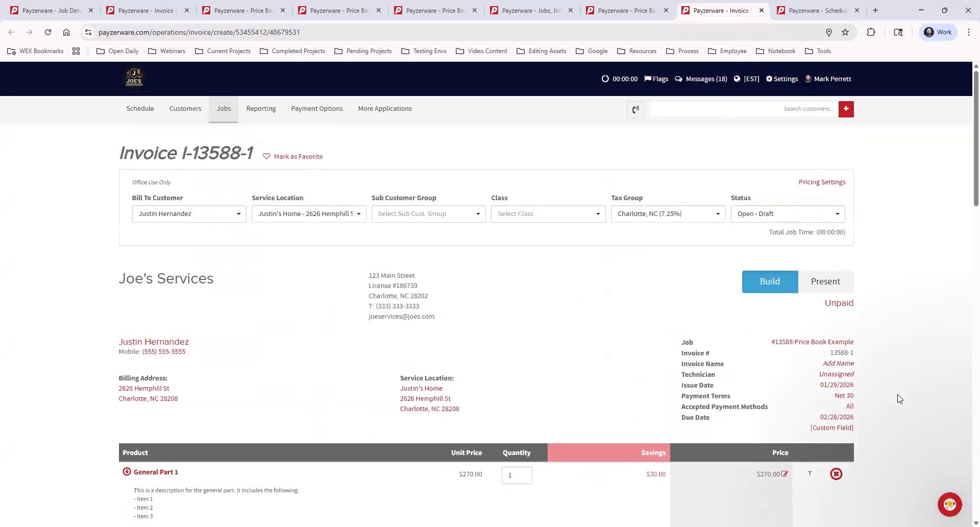
{"action": "left_click", "coordinate": [832, 184]}
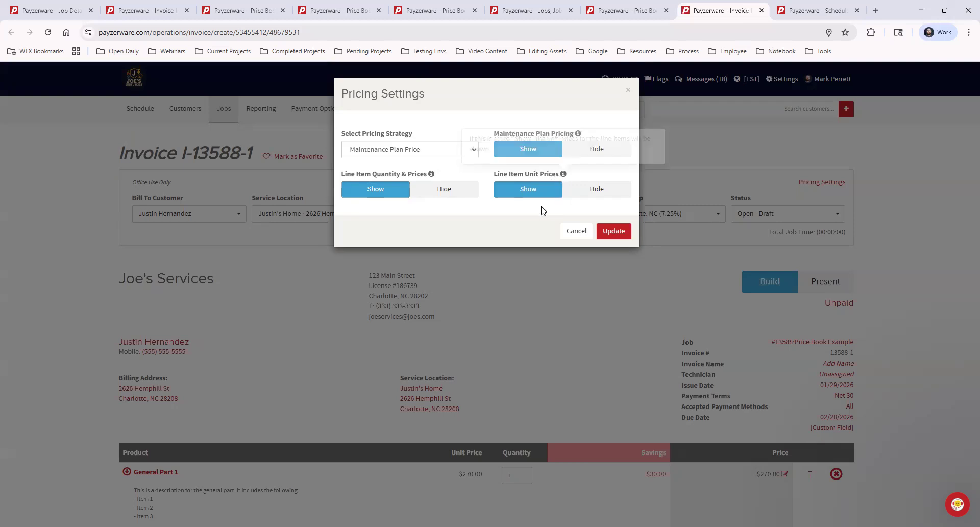
{"action": "left_click", "coordinate": [589, 195]}
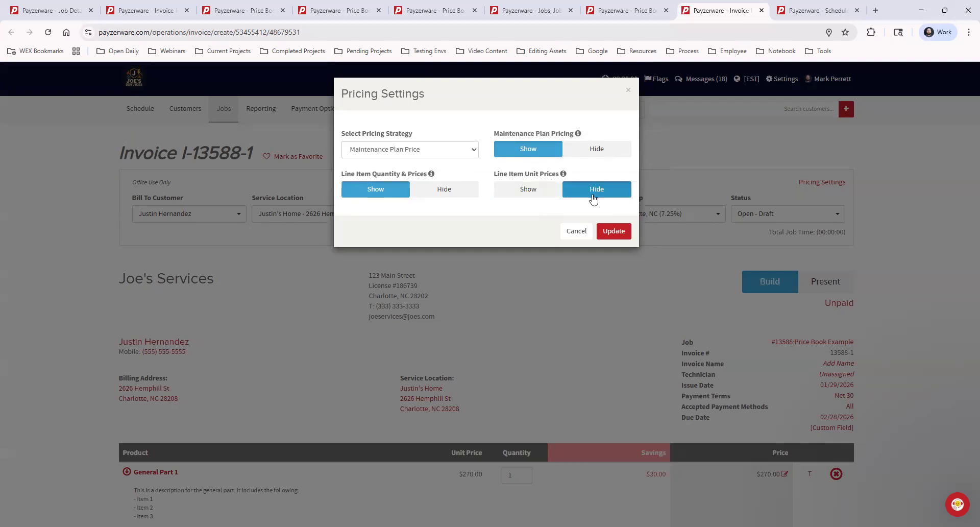
{"action": "left_click", "coordinate": [614, 231]}
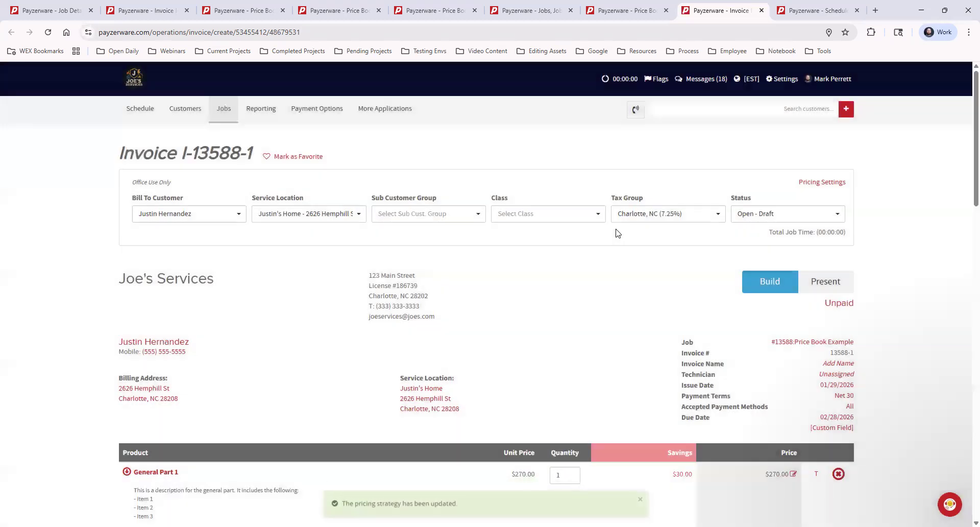
Check the invoice's Unit Price column and reapply the pricing settings with Line Item Unit Prices set to Hide.
{"action": "scroll", "coordinate": [614, 280], "scroll_direction": "down", "scroll_amount": 5}
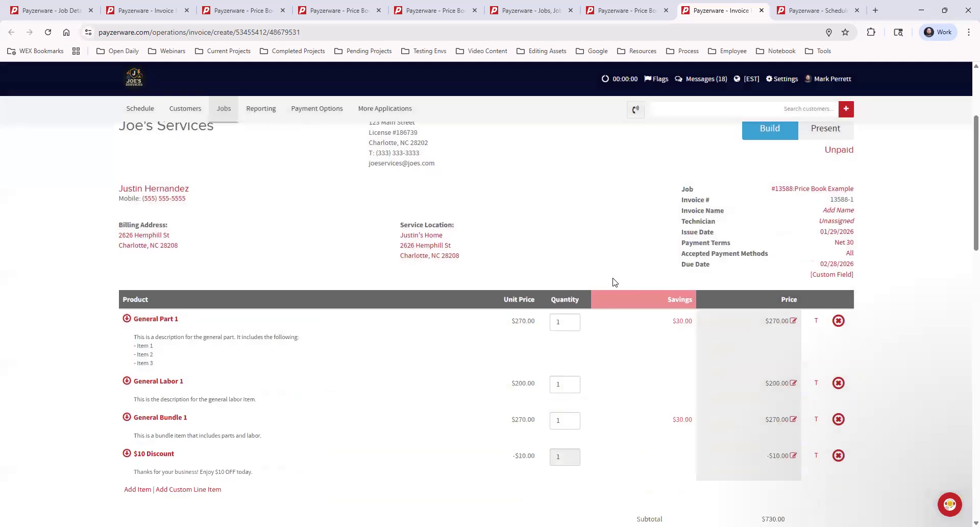
{"action": "scroll", "coordinate": [632, 279], "scroll_direction": "up", "scroll_amount": 5}
{"action": "scroll", "coordinate": [632, 279], "scroll_direction": "down", "scroll_amount": 5}
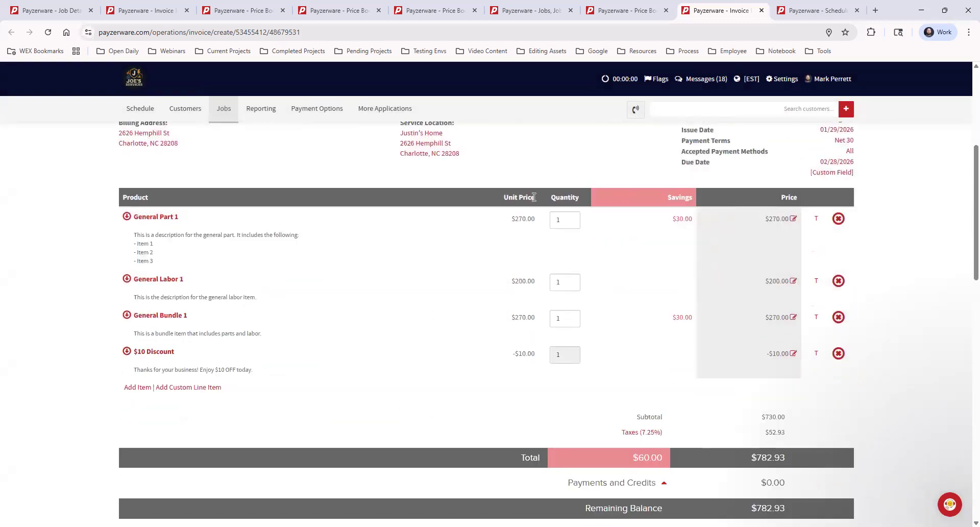
{"action": "scroll", "coordinate": [643, 281], "scroll_direction": "up", "scroll_amount": 5}
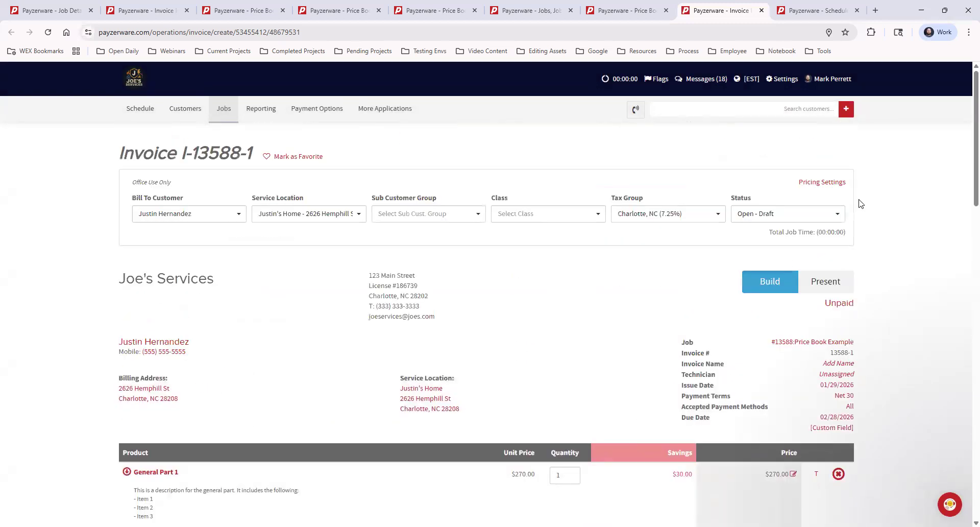
{"action": "left_click", "coordinate": [831, 183]}
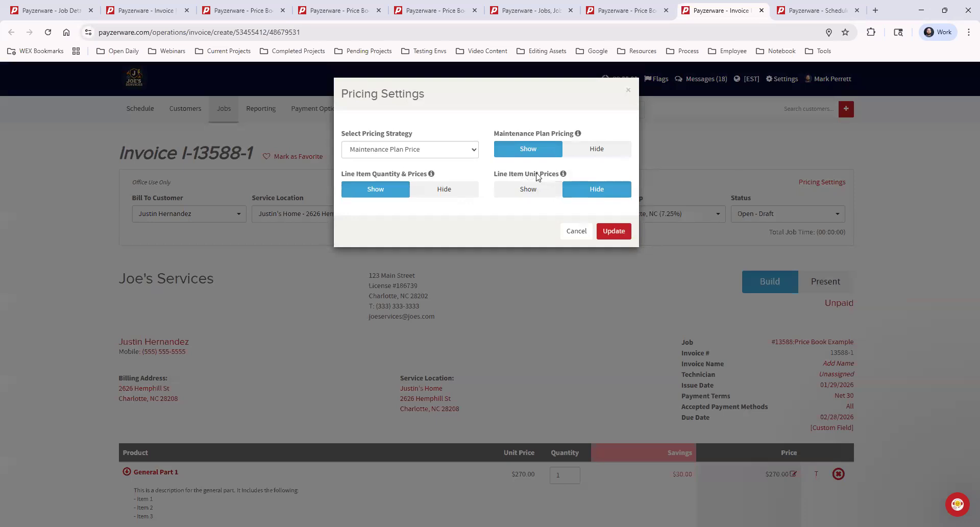
{"action": "mouse_move", "coordinate": [565, 176]}
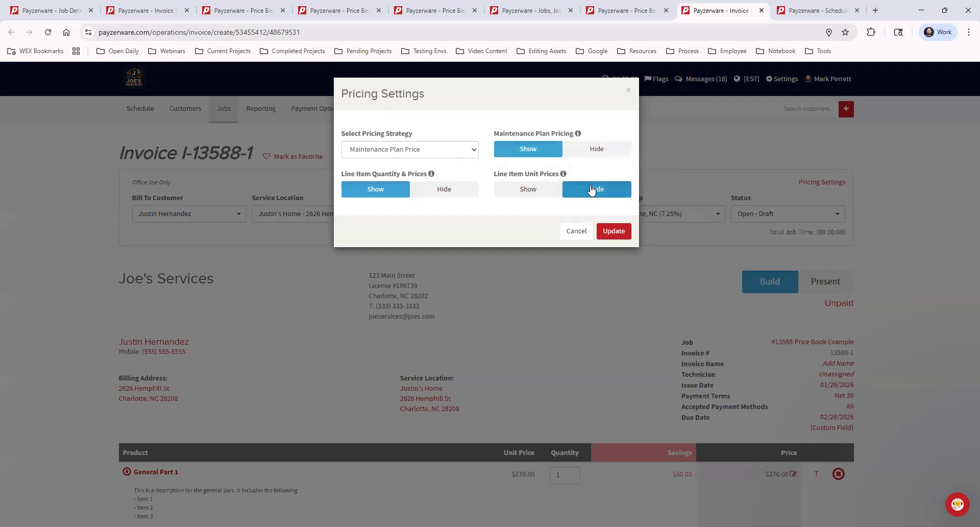
{"action": "left_click", "coordinate": [612, 233]}
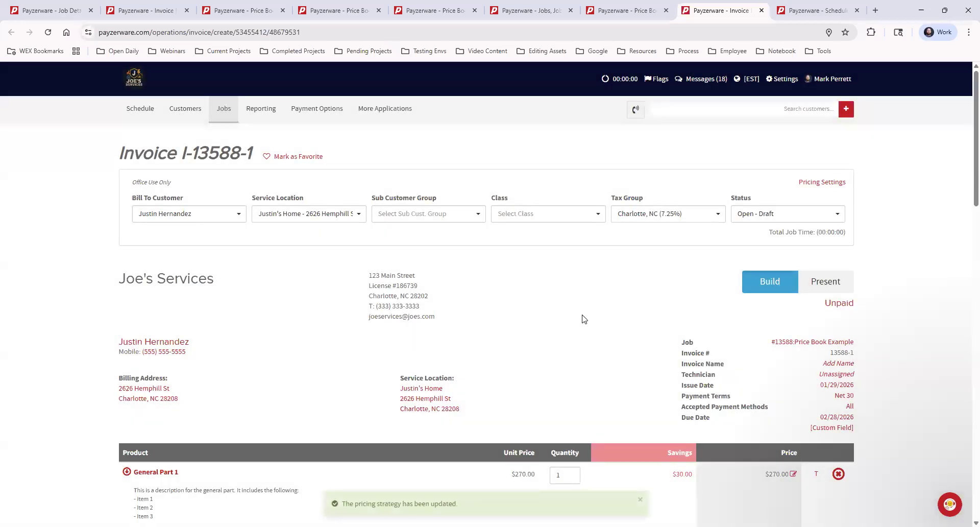
Check the line items' Unit Price column again and save the invoice progress without closing it.
{"action": "scroll", "coordinate": [575, 329], "scroll_direction": "down", "scroll_amount": 3}
{"action": "scroll", "coordinate": [500, 314], "scroll_direction": "down", "scroll_amount": 3}
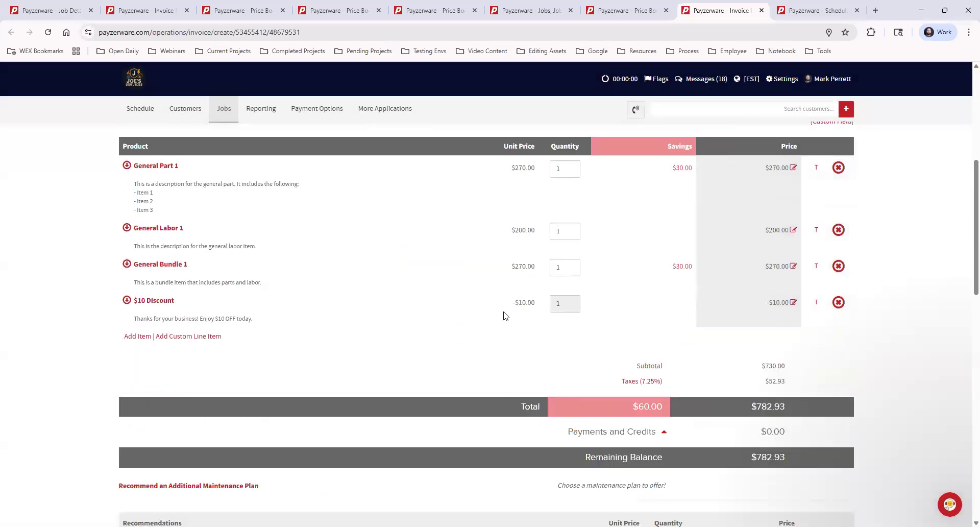
{"action": "scroll", "coordinate": [530, 300], "scroll_direction": "up", "scroll_amount": 2}
{"action": "left_click_drag", "start_coordinate": [504, 249], "coordinate": [535, 250]}
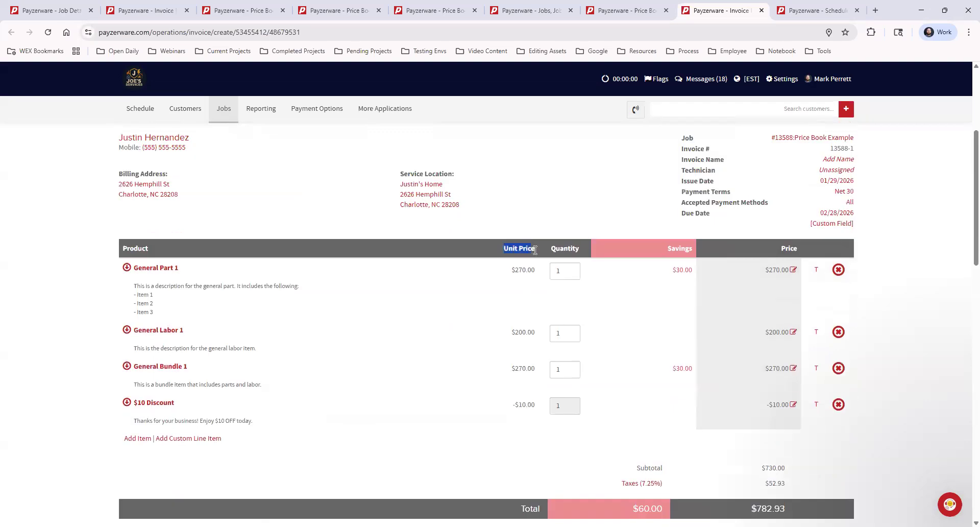
{"action": "left_click", "coordinate": [485, 345]}
{"action": "scroll", "coordinate": [485, 344], "scroll_direction": "down", "scroll_amount": 20}
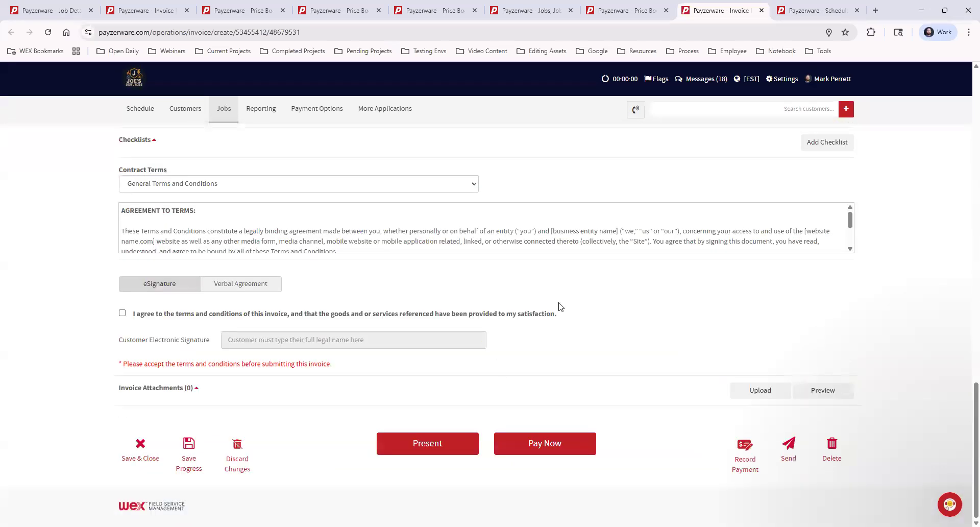
{"action": "left_click", "coordinate": [189, 445]}
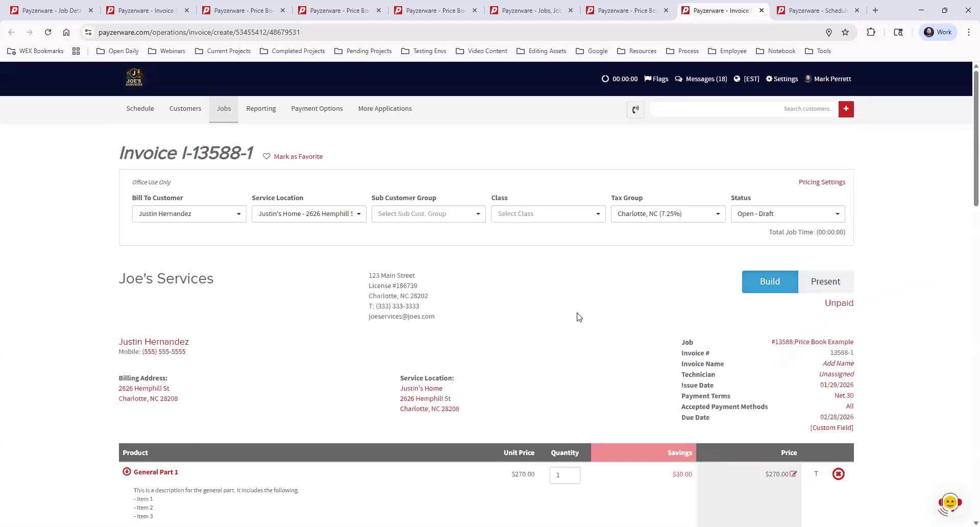
Examine the Unit Price column and the Line Item Unit Prices option in the pricing settings, closing them without updating.
{"action": "scroll", "coordinate": [558, 308], "scroll_direction": "down", "scroll_amount": 2}
{"action": "left_click_drag", "start_coordinate": [502, 350], "coordinate": [536, 372]}
{"action": "left_click", "coordinate": [544, 282]}
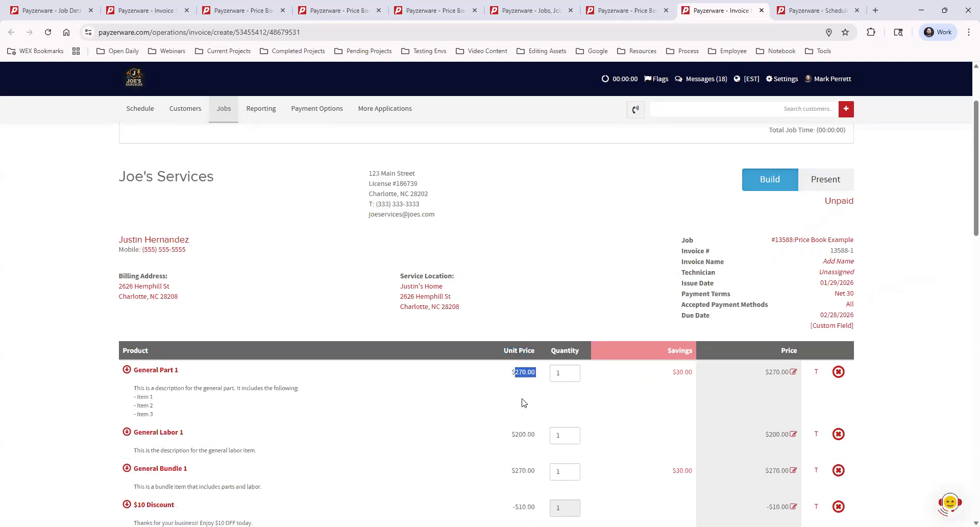
{"action": "scroll", "coordinate": [866, 231], "scroll_direction": "up", "scroll_amount": 2}
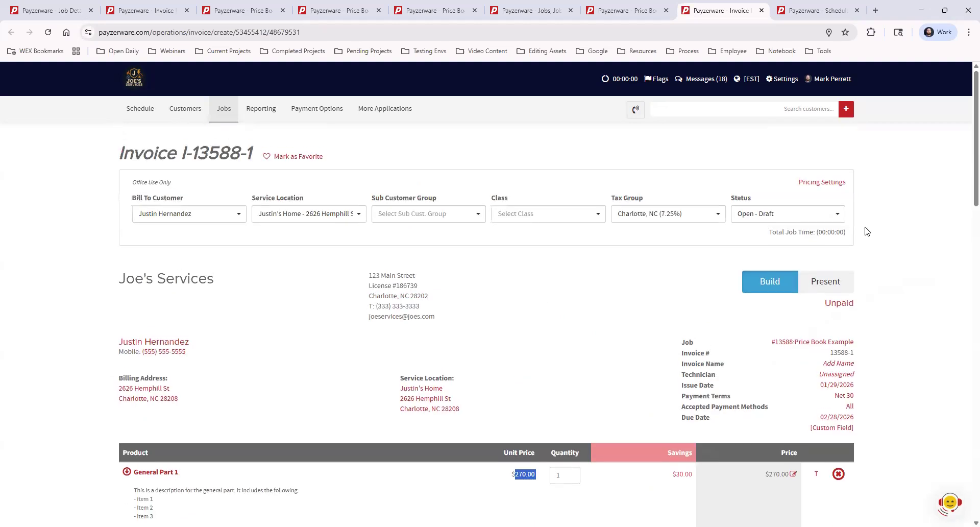
{"action": "left_click", "coordinate": [828, 183]}
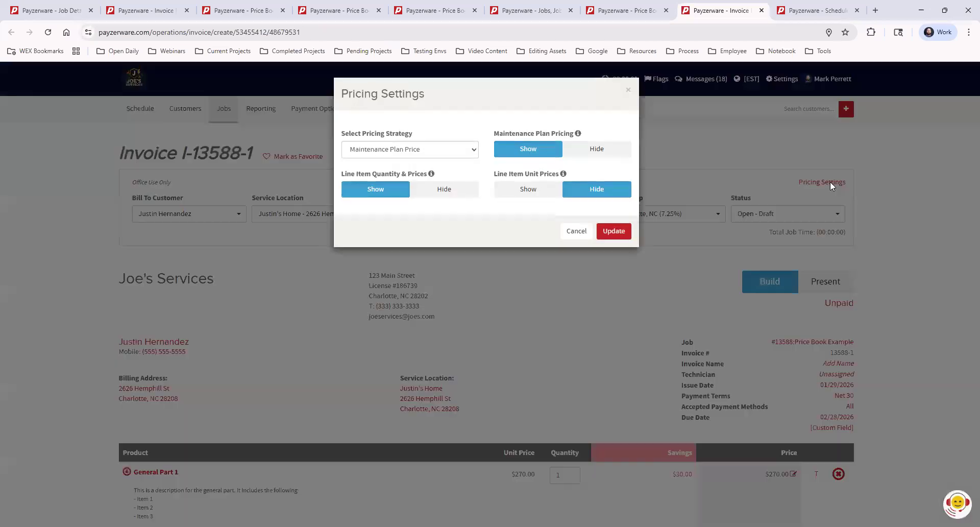
{"action": "left_click_drag", "start_coordinate": [494, 174], "coordinate": [560, 175]}
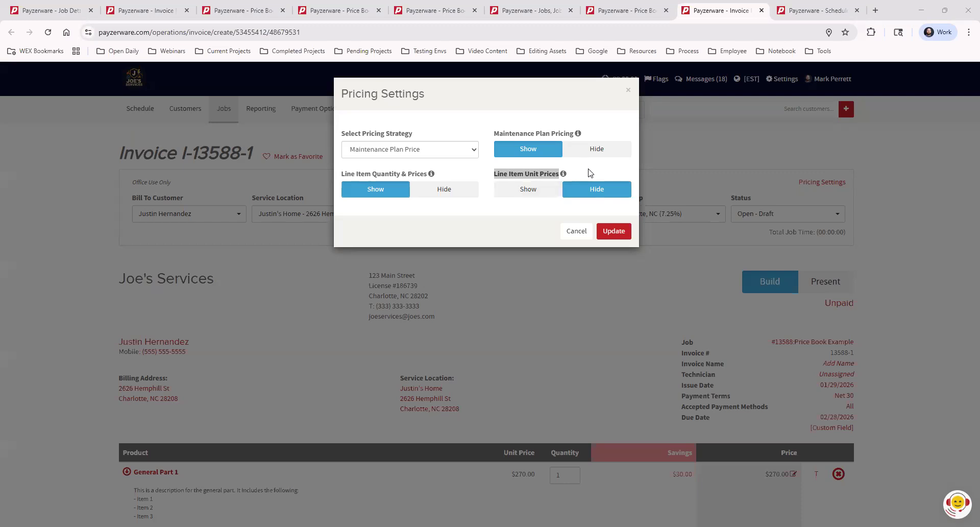
{"action": "left_click", "coordinate": [590, 194]}
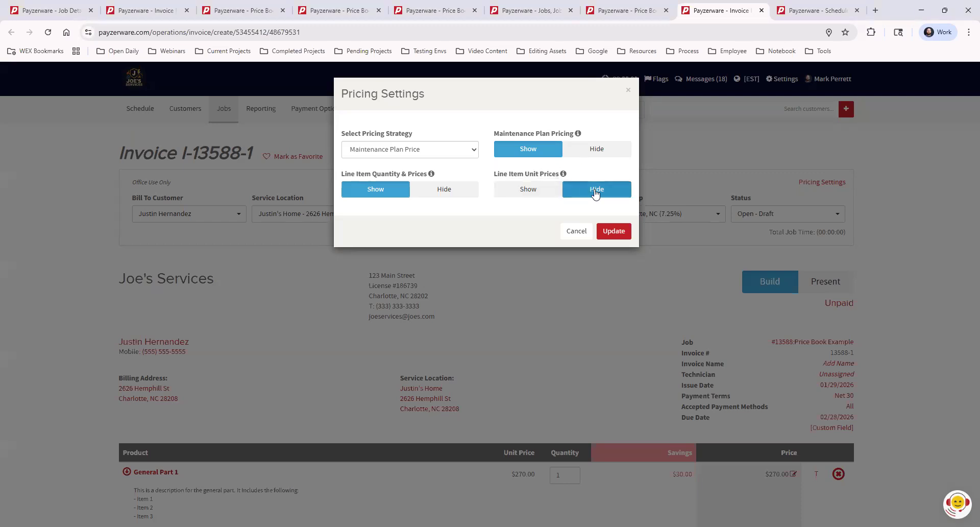
{"action": "left_click", "coordinate": [628, 91]}
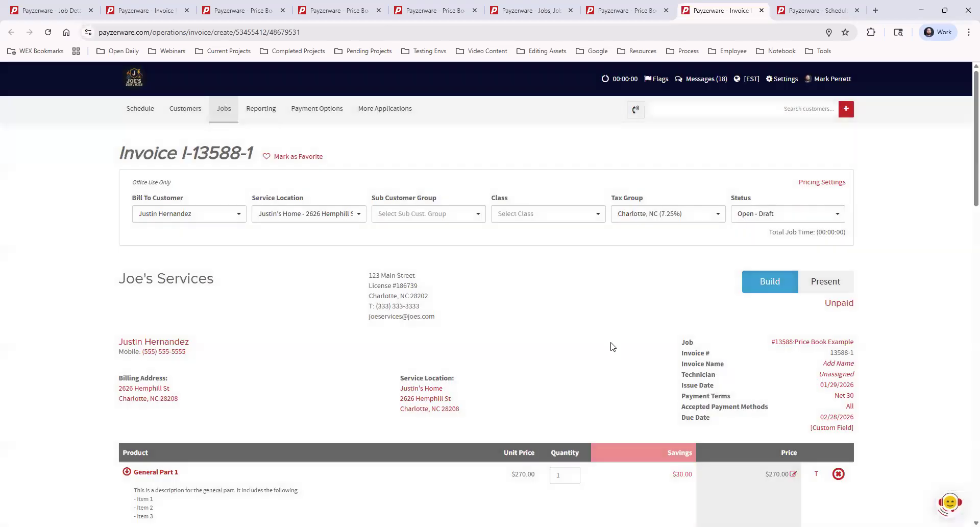
Set Line Item Quantity & Prices to Hide in the invoice's pricing settings and apply the update.
{"action": "scroll", "coordinate": [645, 280], "scroll_direction": "down", "scroll_amount": 5}
{"action": "scroll", "coordinate": [633, 309], "scroll_direction": "down", "scroll_amount": 3}
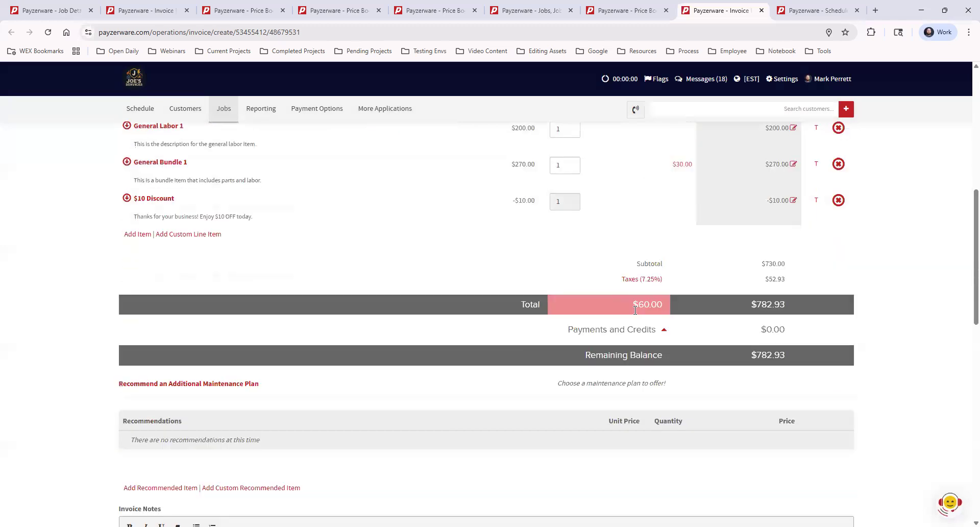
{"action": "scroll", "coordinate": [633, 316], "scroll_direction": "up", "scroll_amount": 8}
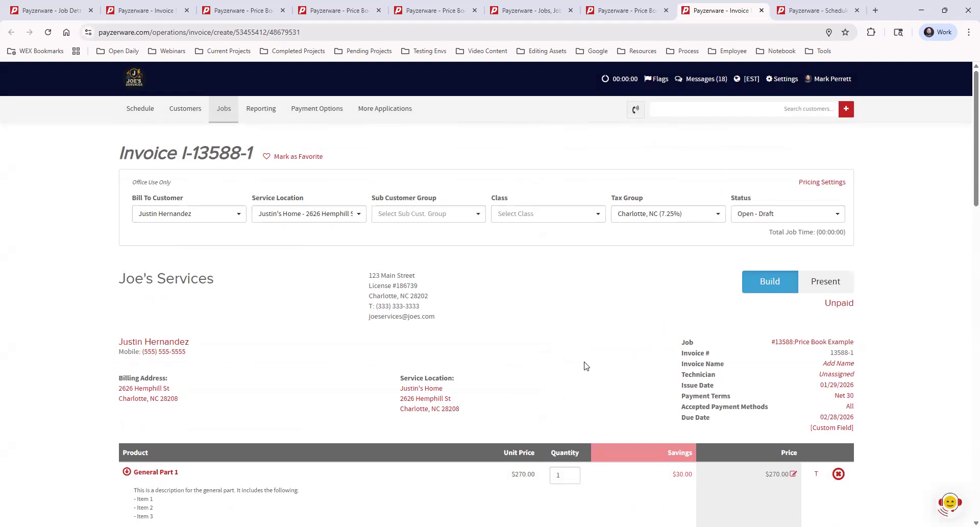
{"action": "left_click", "coordinate": [828, 182]}
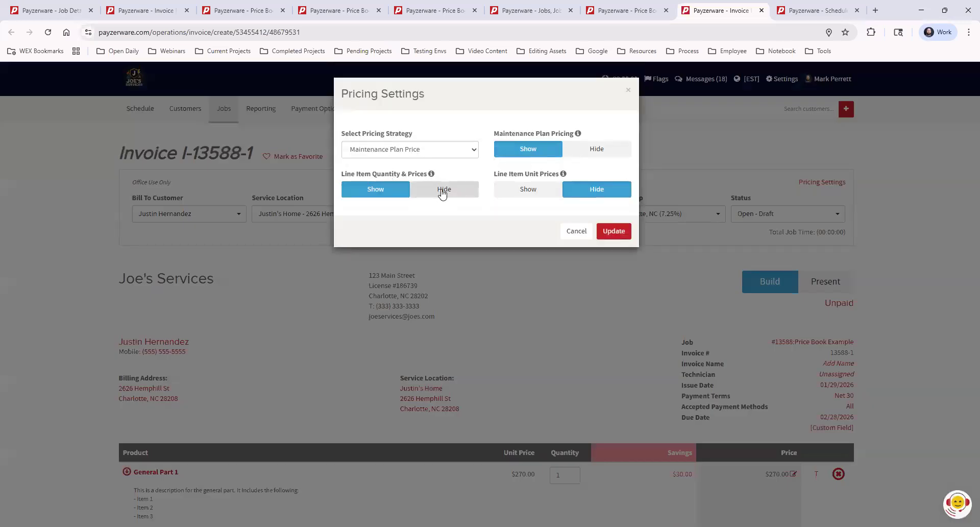
{"action": "left_click", "coordinate": [441, 192]}
{"action": "left_click", "coordinate": [614, 231]}
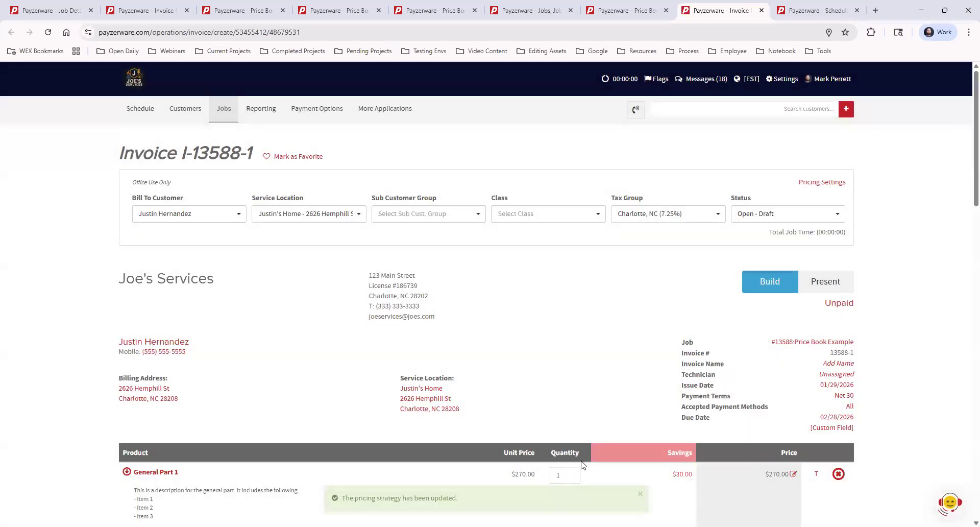
Examine the Unit Price, Quantity and Price columns of the invoice's line items in the build view.
{"action": "scroll", "coordinate": [571, 457], "scroll_direction": "down", "scroll_amount": 2}
{"action": "scroll", "coordinate": [572, 458], "scroll_direction": "down", "scroll_amount": 2}
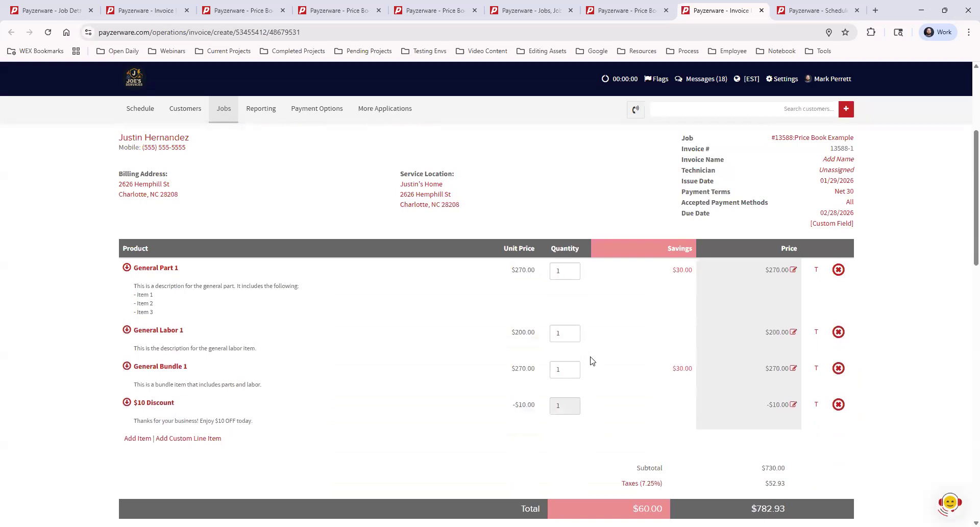
{"action": "left_click_drag", "start_coordinate": [579, 249], "coordinate": [505, 247]}
{"action": "left_click", "coordinate": [524, 185]}
{"action": "scroll", "coordinate": [586, 281], "scroll_direction": "down", "scroll_amount": 2}
{"action": "scroll", "coordinate": [596, 309], "scroll_direction": "up", "scroll_amount": 2}
{"action": "left_click_drag", "start_coordinate": [579, 248], "coordinate": [512, 246]}
{"action": "left_click", "coordinate": [518, 238]}
Open the support messenger to view its contact and help options, and close it again.
{"action": "left_click", "coordinate": [949, 504]}
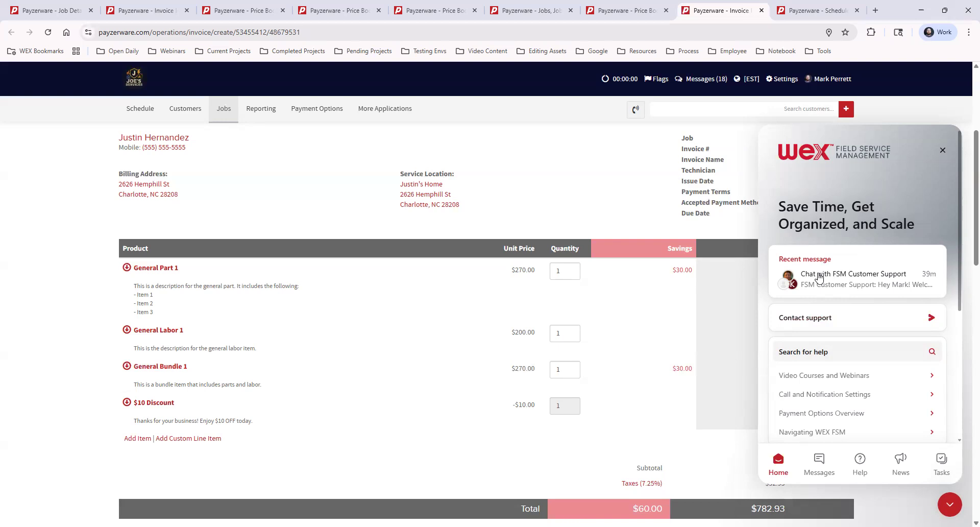
{"action": "left_click", "coordinate": [950, 504]}
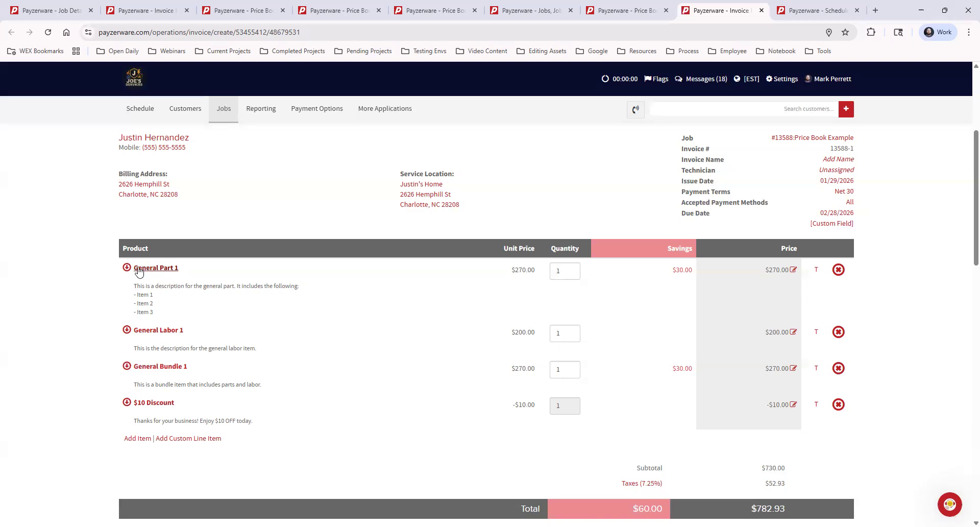
Rename the General Part 1 line item as Service Call on the invoice and apply the update.
{"action": "left_click", "coordinate": [166, 268]}
{"action": "left_click_drag", "start_coordinate": [420, 133], "coordinate": [299, 133]}
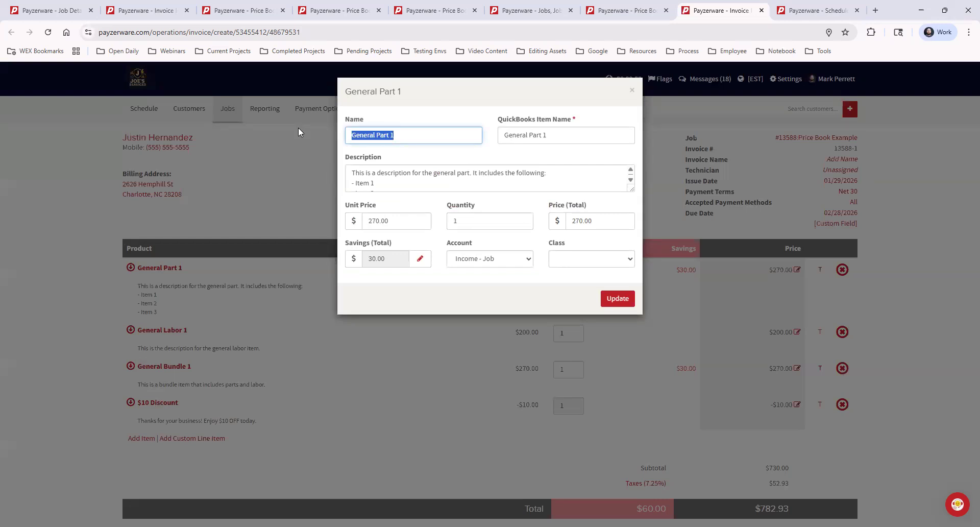
{"action": "type", "text": "Service Cal"}
{"action": "left_click", "coordinate": [385, 185]}
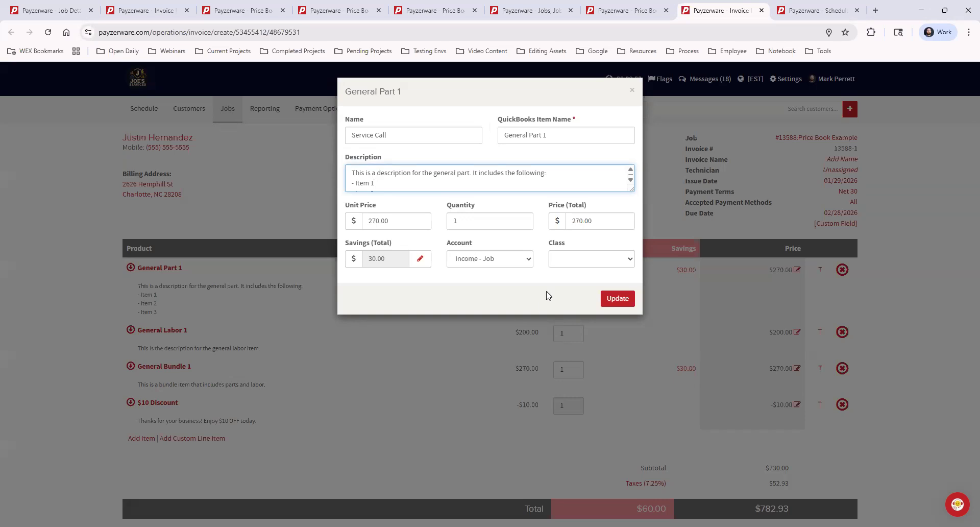
{"action": "left_click", "coordinate": [470, 259]}
{"action": "left_click", "coordinate": [612, 301]}
{"action": "left_click", "coordinate": [612, 300]}
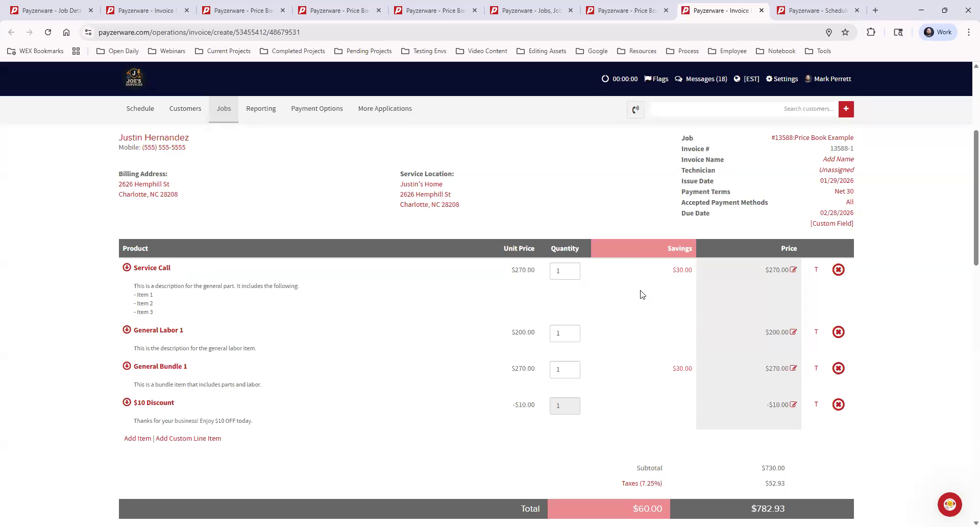
Make the General Labor 1 line item non-taxable, keep Service Call taxable, and check the invoice totals.
{"action": "left_click", "coordinate": [816, 270]}
{"action": "left_click", "coordinate": [816, 333]}
{"action": "scroll", "coordinate": [887, 374], "scroll_direction": "down", "scroll_amount": 4}
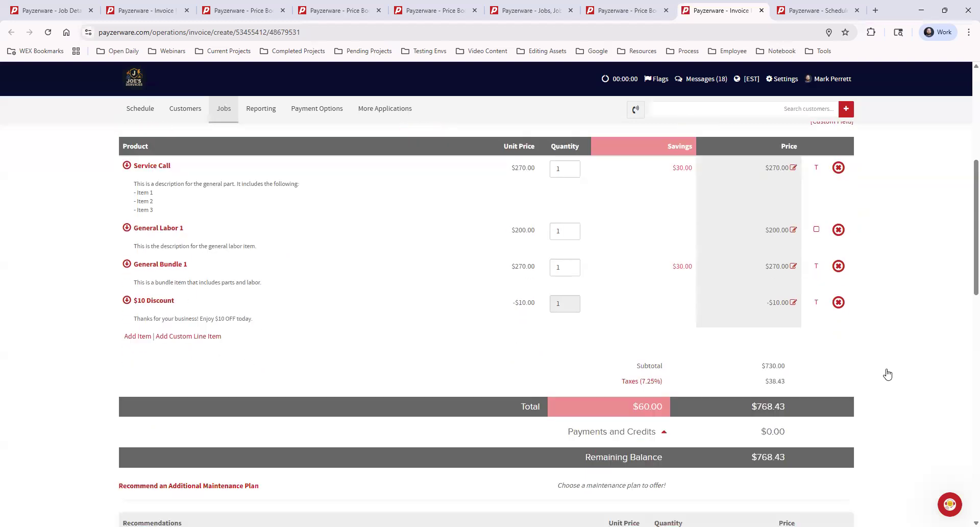
Present the invoice to review the customer's view of its line items and totals, and save and close it.
{"action": "scroll", "coordinate": [887, 374], "scroll_direction": "down", "scroll_amount": 13}
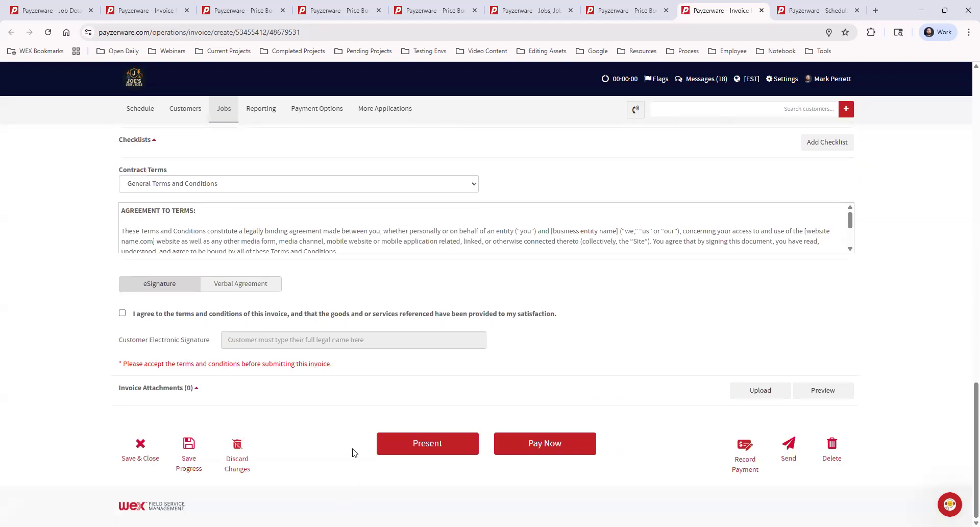
{"action": "left_click", "coordinate": [448, 445]}
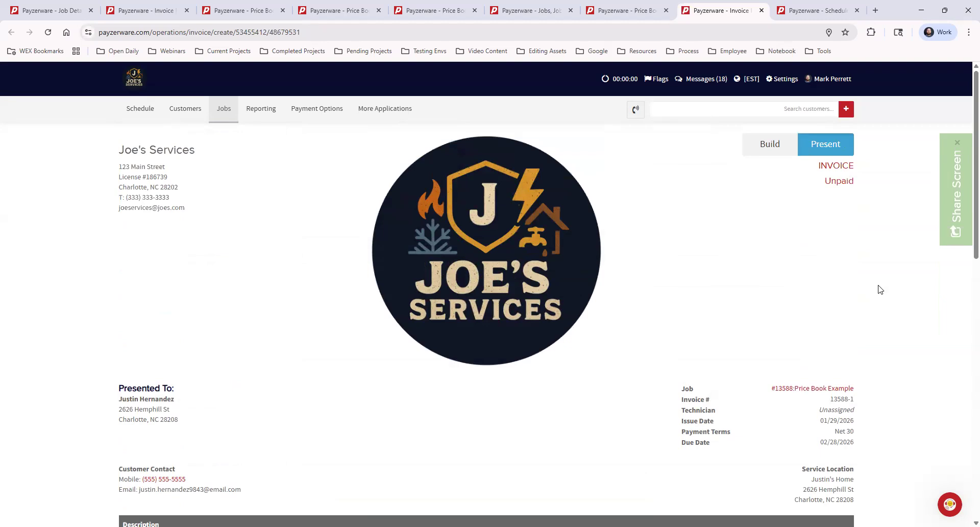
{"action": "scroll", "coordinate": [880, 290], "scroll_direction": "down", "scroll_amount": 4}
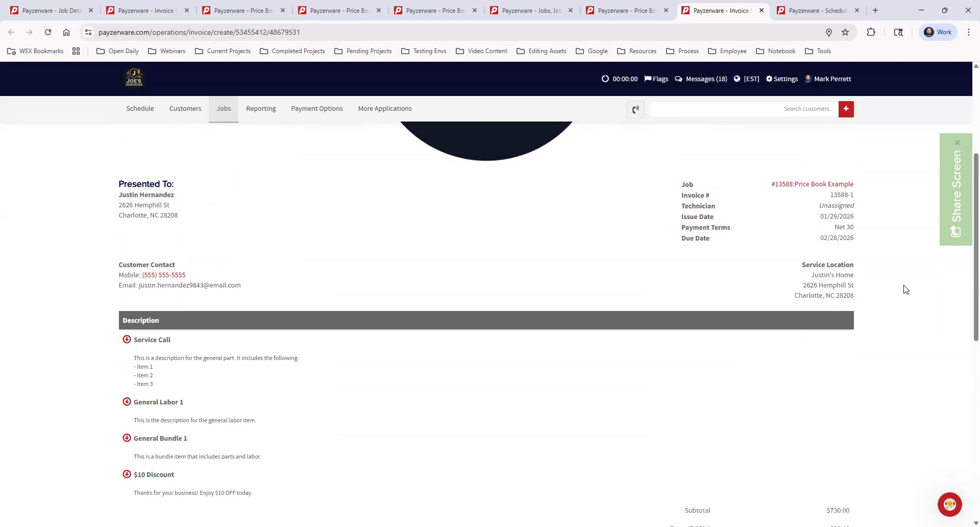
{"action": "scroll", "coordinate": [901, 293], "scroll_direction": "down", "scroll_amount": 9}
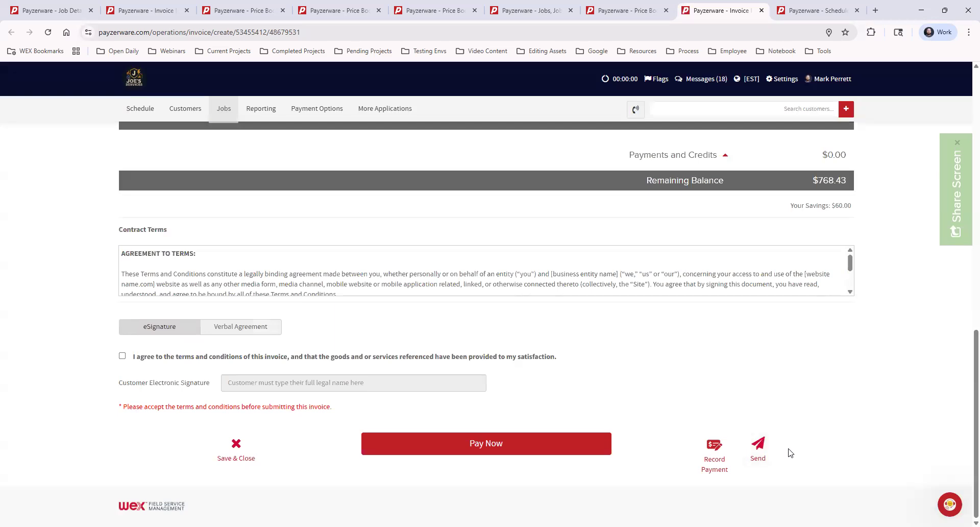
{"action": "left_click", "coordinate": [237, 448]}
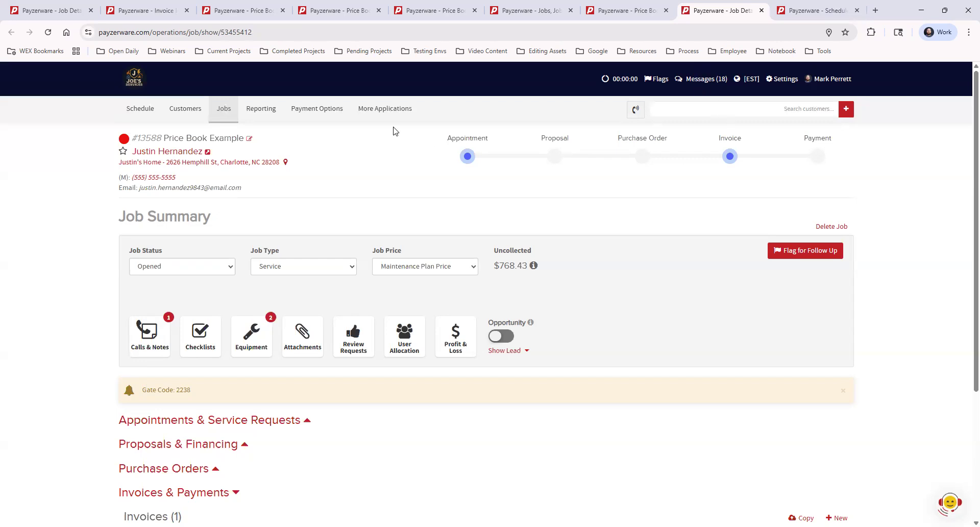
Open the Data Center and start a request to submit a new price book upload.
{"action": "mouse_move", "coordinate": [383, 120]}
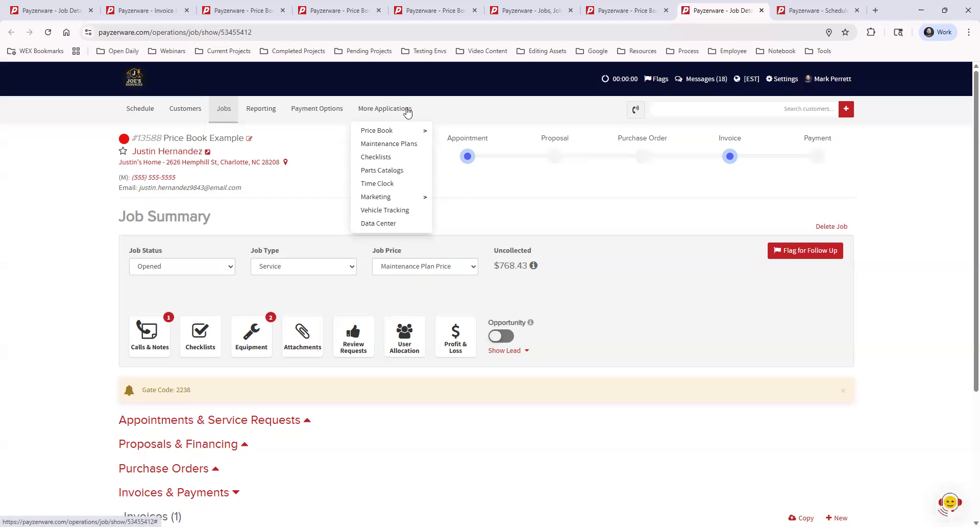
{"action": "left_click", "coordinate": [403, 227]}
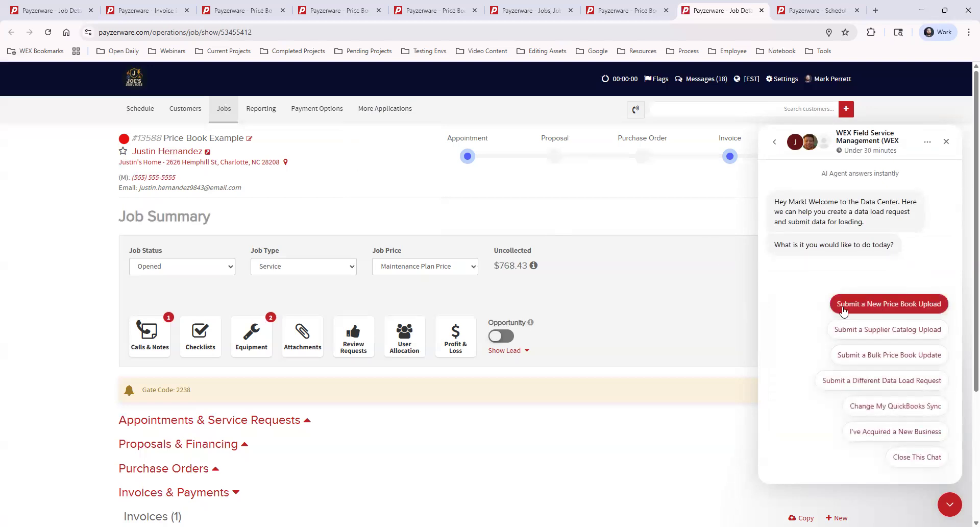
{"action": "left_click", "coordinate": [924, 308]}
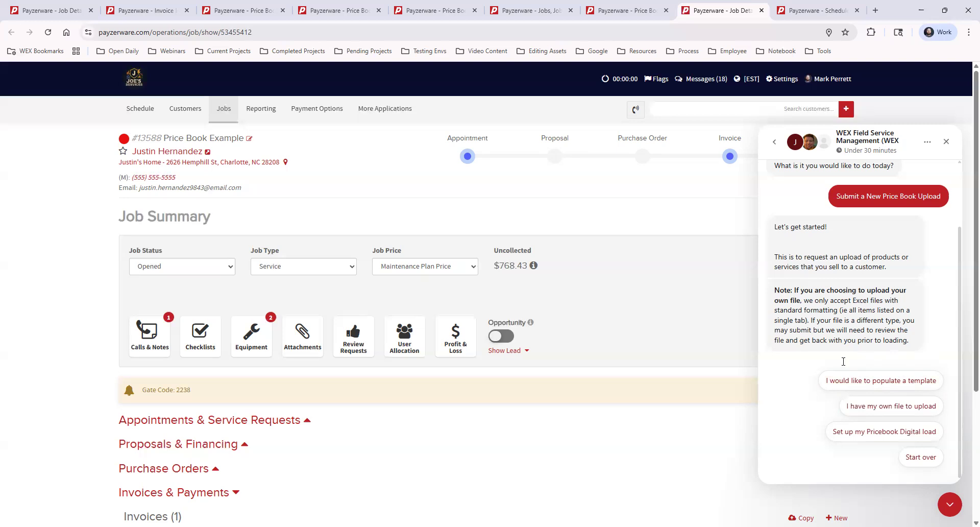
Open My Price Book from the job page.
{"action": "mouse_move", "coordinate": [392, 113]}
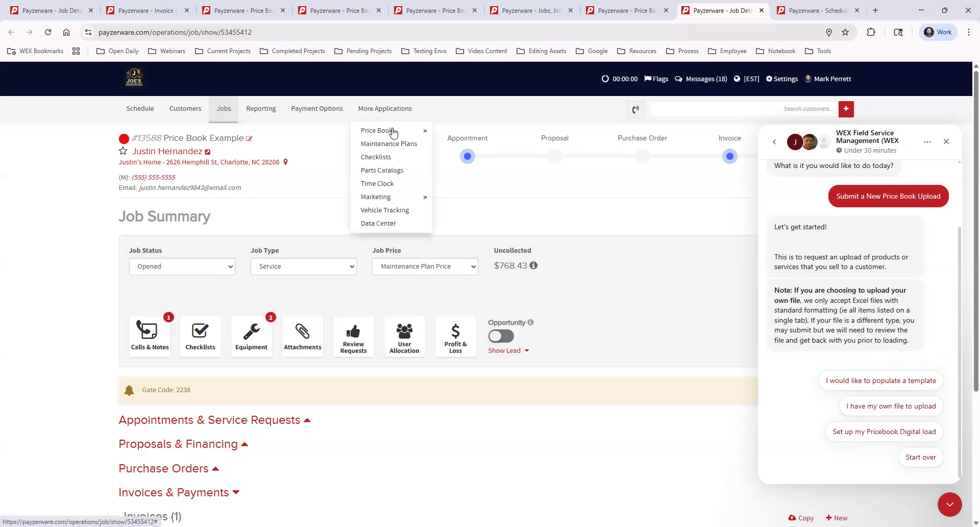
{"action": "mouse_move", "coordinate": [393, 131]}
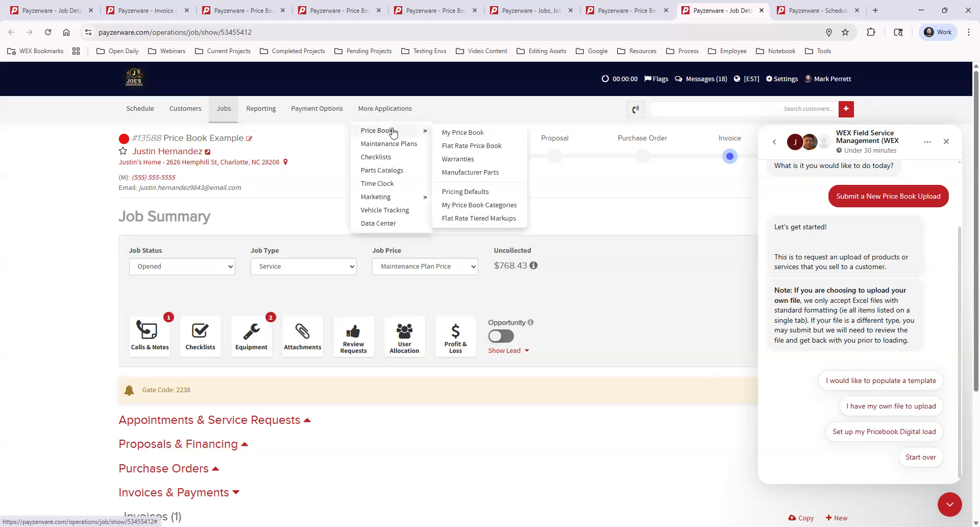
{"action": "left_click", "coordinate": [488, 134]}
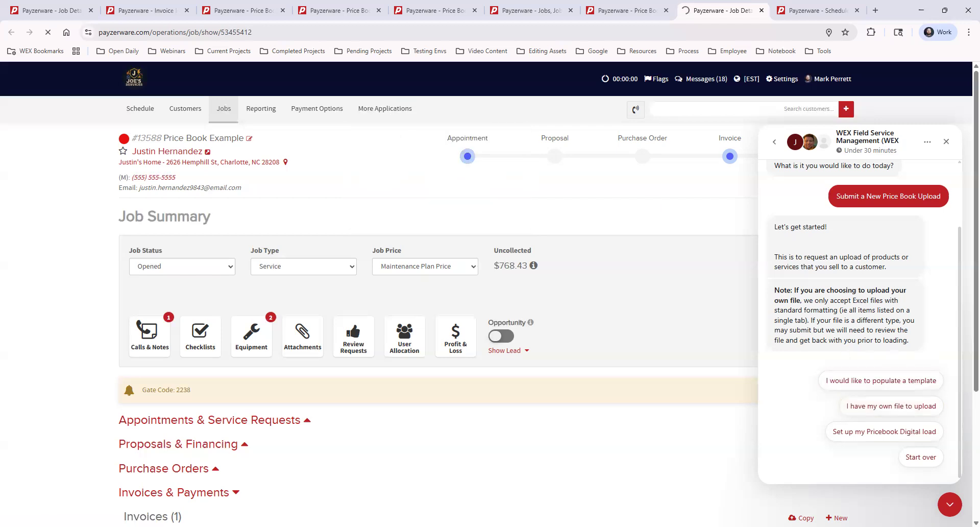